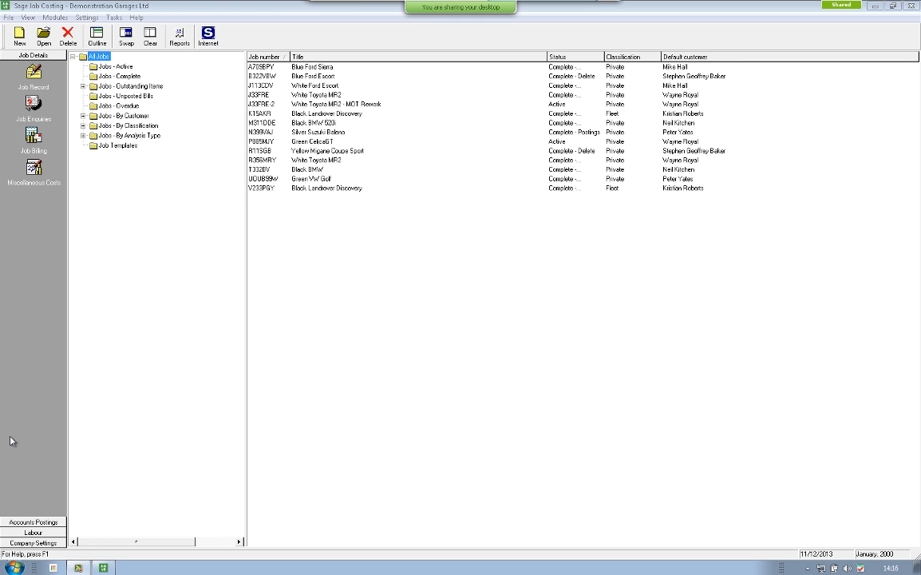
Look through the functions offered under Accounts Postings, Labour and Company Settings
{"action": "left_click", "coordinate": [33, 521]}
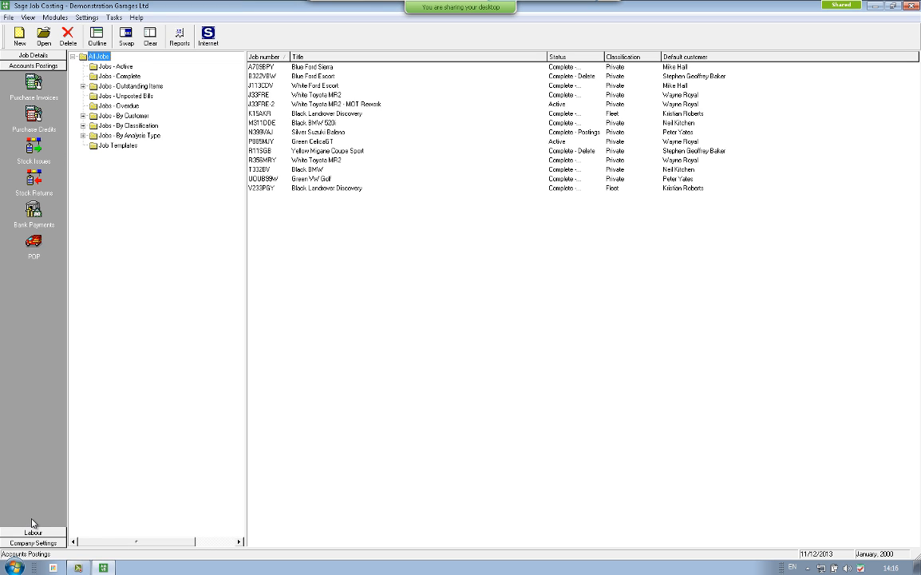
{"action": "left_click", "coordinate": [32, 532]}
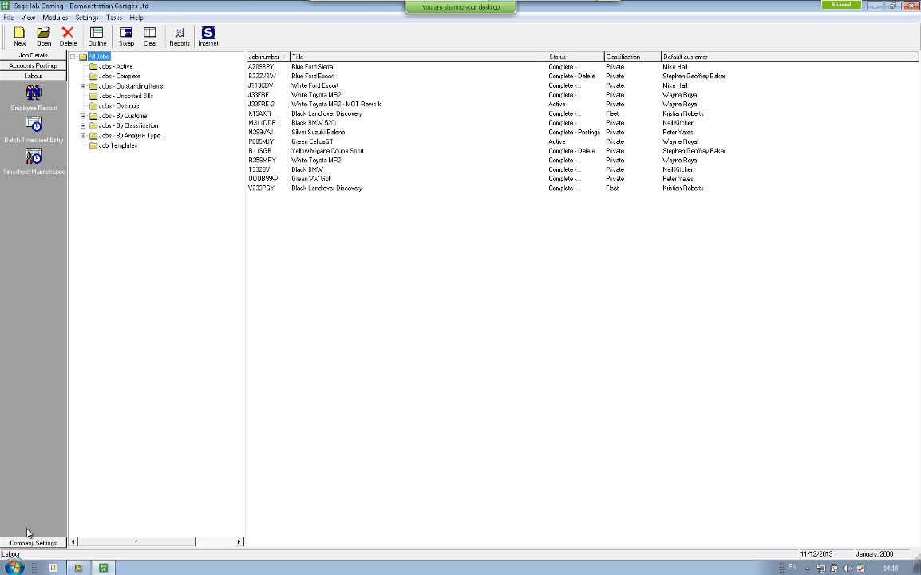
{"action": "left_click", "coordinate": [33, 542]}
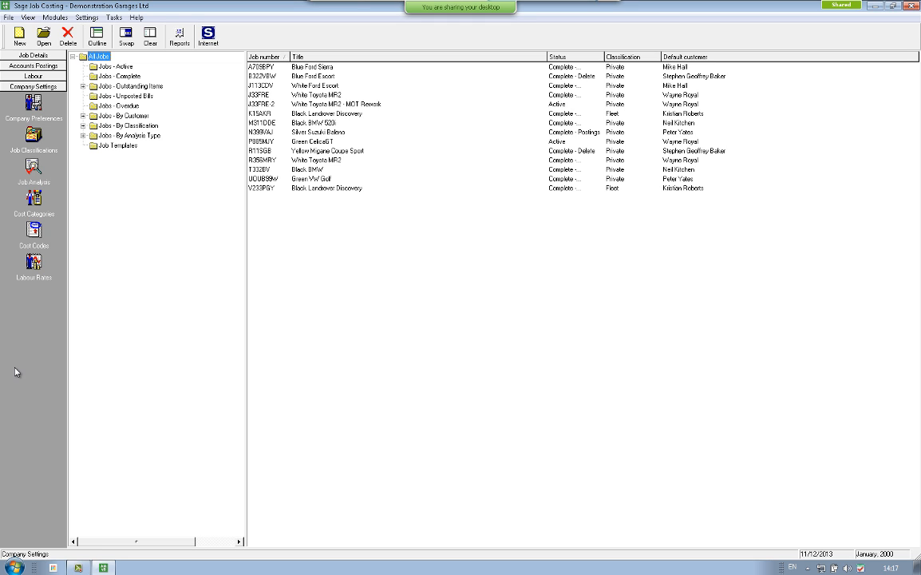
Review the company preferences' address and settings, toggle automatic job number generation on and off, and leave without saving
{"action": "left_click", "coordinate": [35, 109]}
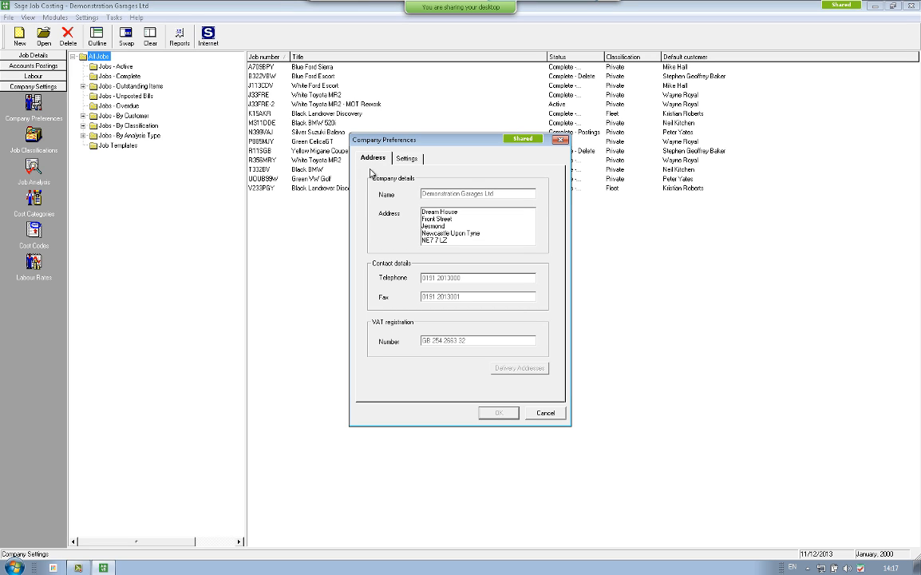
{"action": "left_click", "coordinate": [407, 158]}
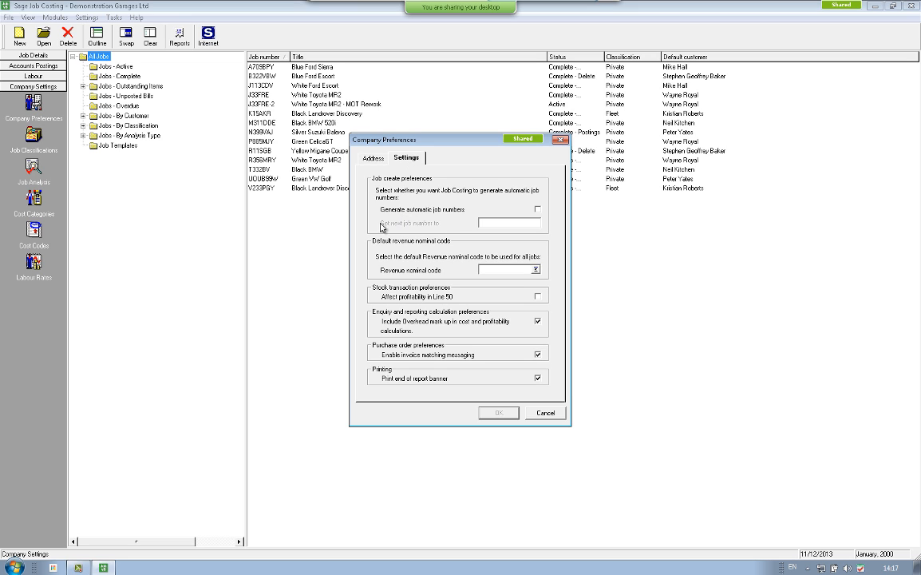
{"action": "left_click", "coordinate": [537, 211]}
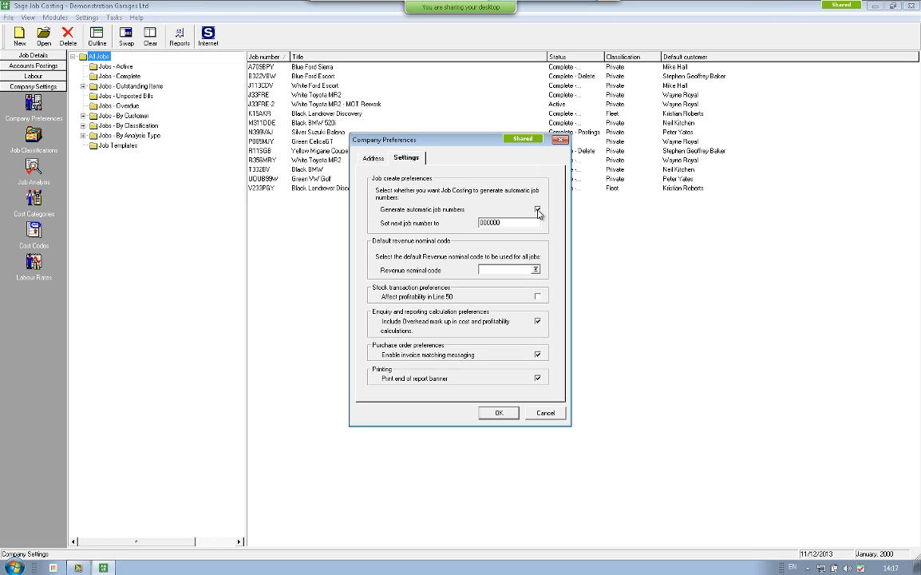
{"action": "left_click", "coordinate": [537, 209]}
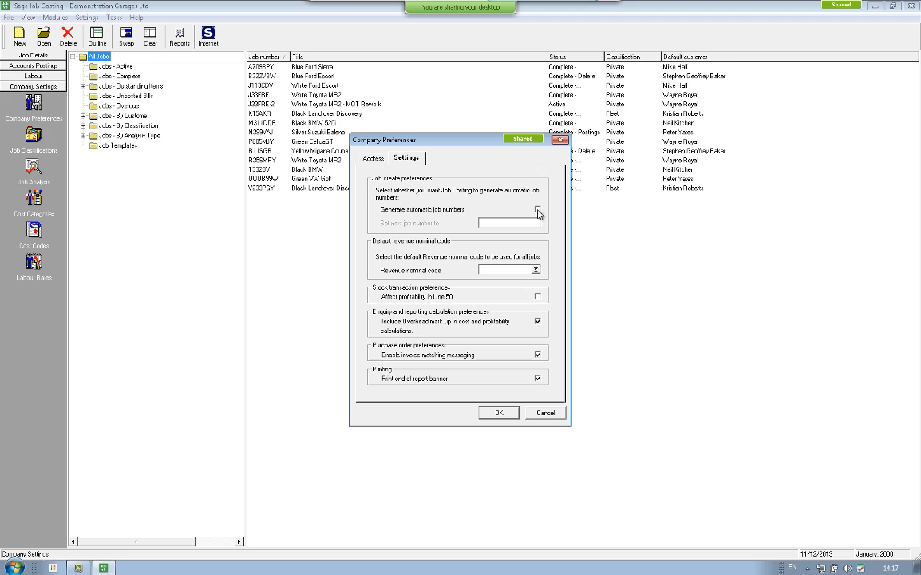
{"action": "left_click", "coordinate": [545, 413]}
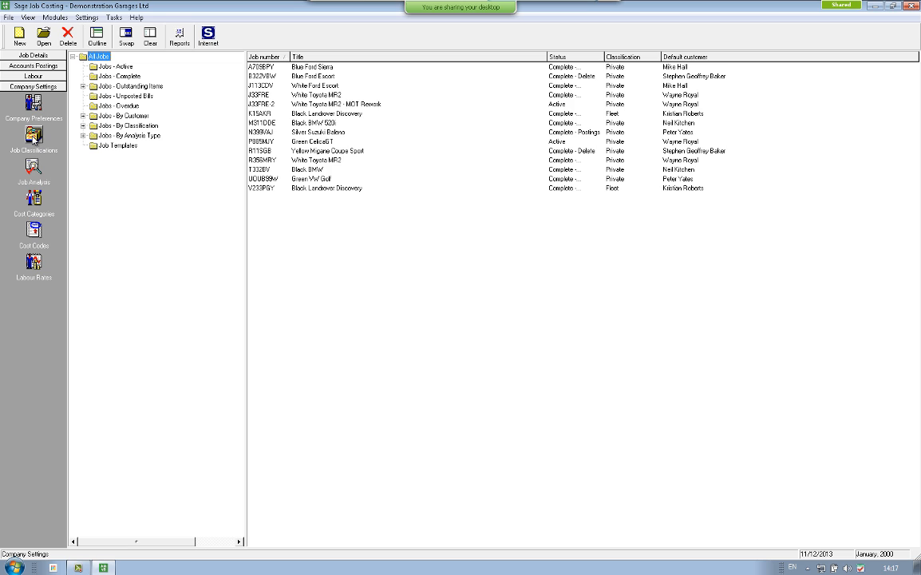
Review the job classifications and the analysis codes of the MOT Result, Payment Type, Source and Type categories
{"action": "left_click", "coordinate": [34, 138]}
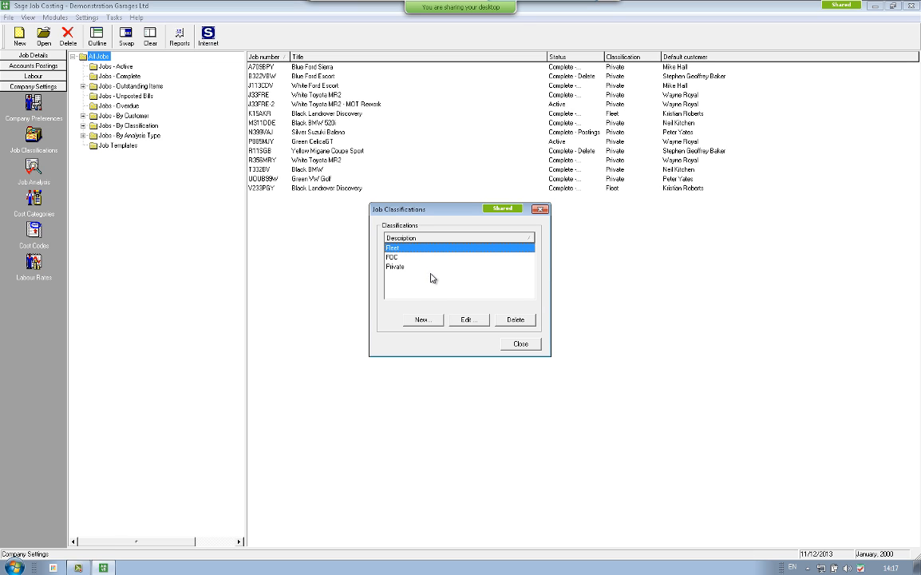
{"action": "left_click", "coordinate": [517, 345]}
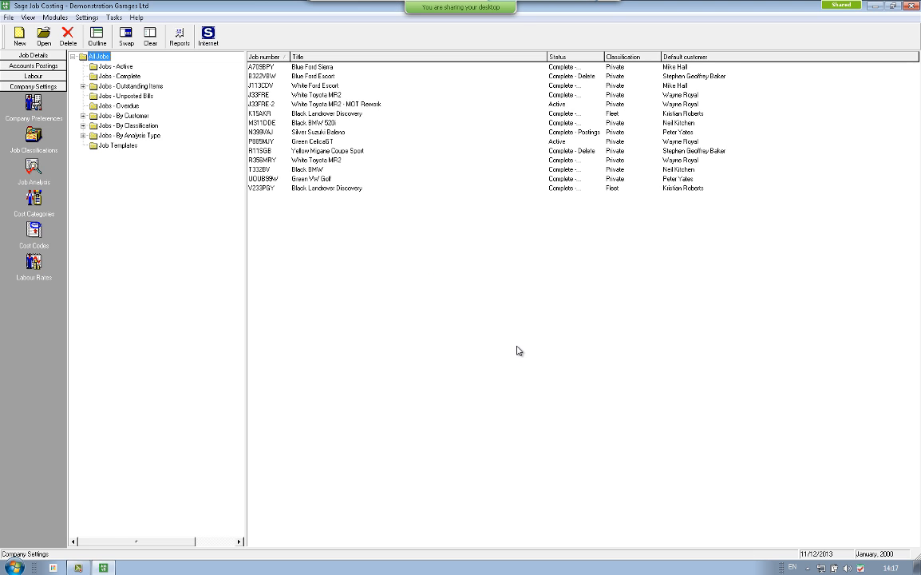
{"action": "left_click", "coordinate": [33, 169]}
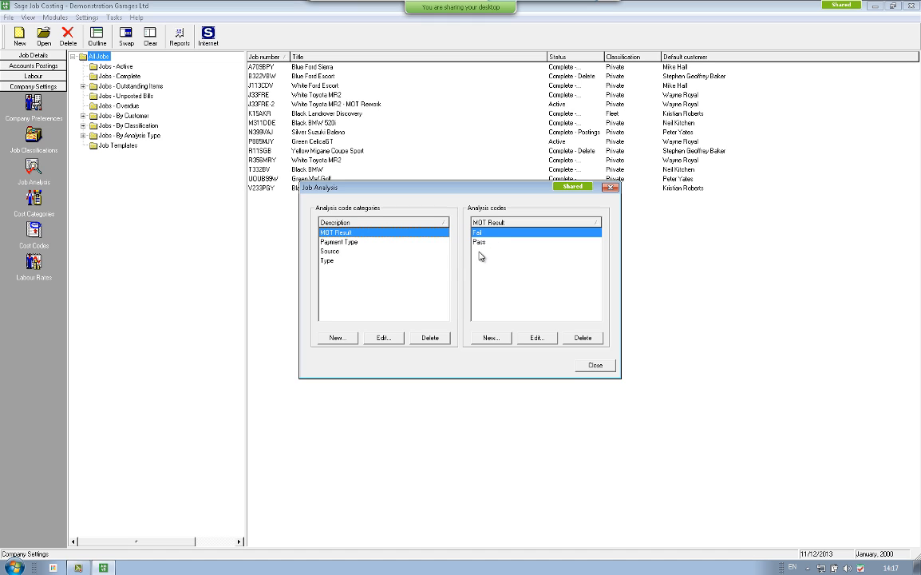
{"action": "left_click", "coordinate": [332, 244]}
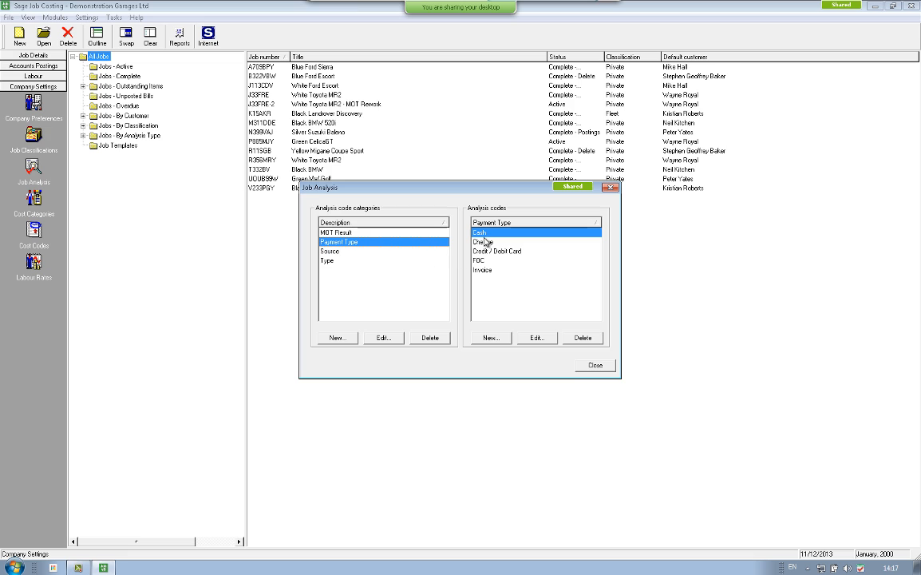
{"action": "left_click", "coordinate": [339, 252]}
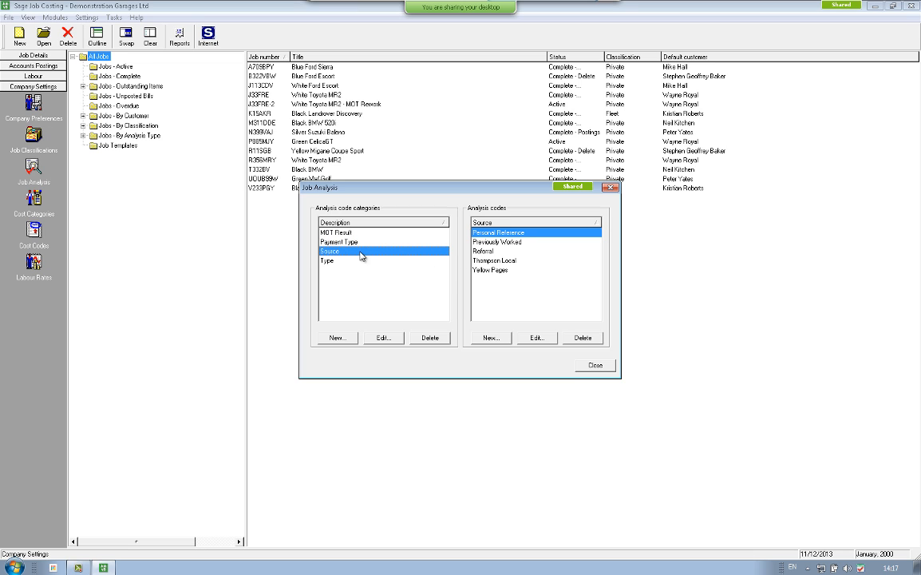
{"action": "left_click", "coordinate": [325, 261]}
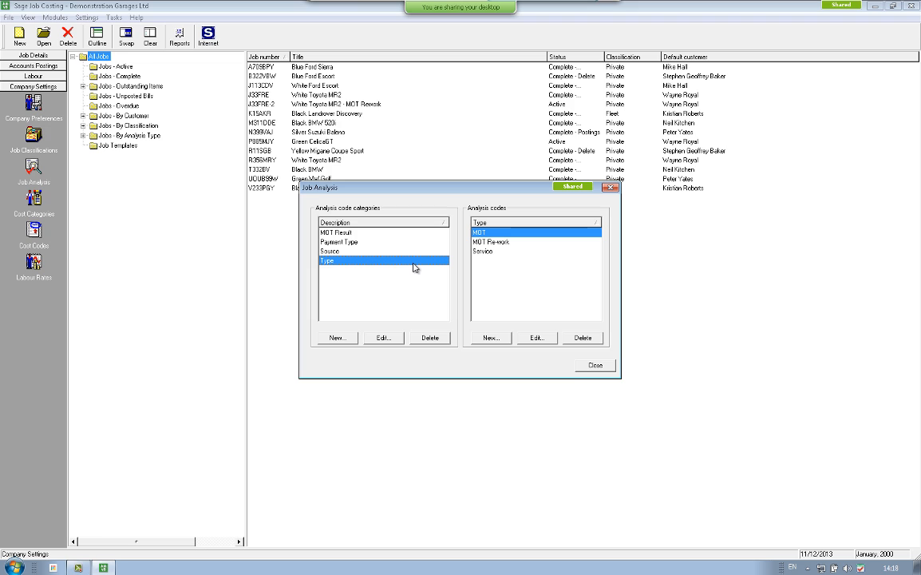
{"action": "left_click", "coordinate": [594, 367]}
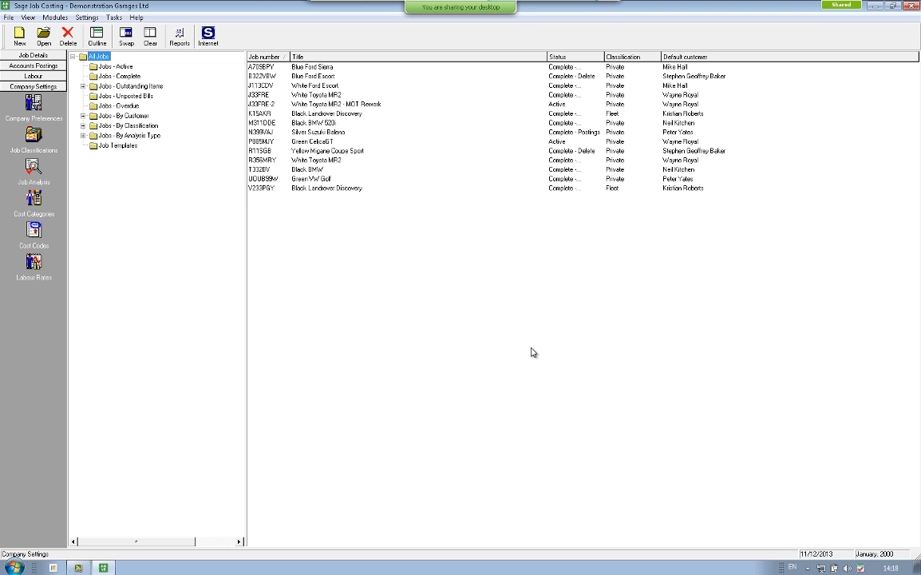
View the additional cost categories and read through the whole cost code list, covering labour and materials codes
{"action": "left_click", "coordinate": [34, 201]}
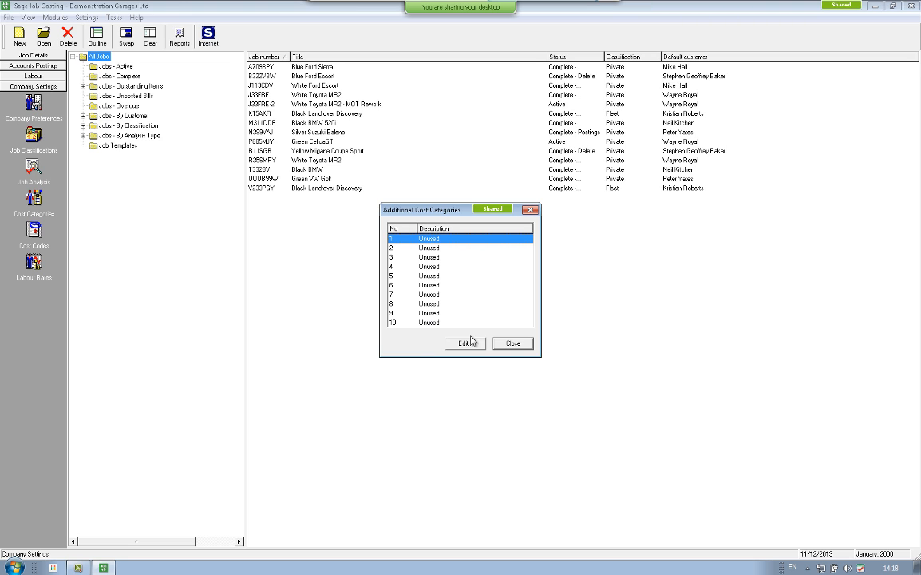
{"action": "left_click", "coordinate": [513, 343]}
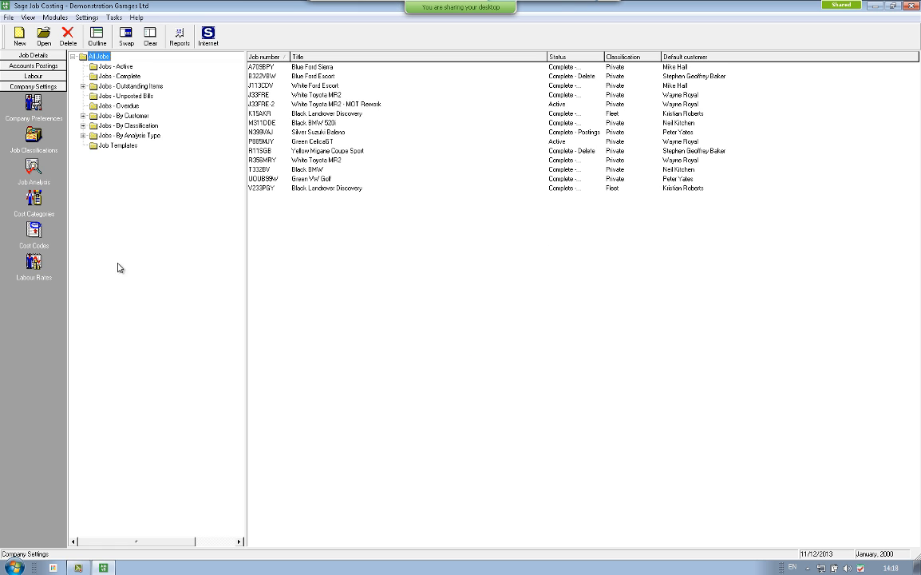
{"action": "left_click", "coordinate": [34, 232]}
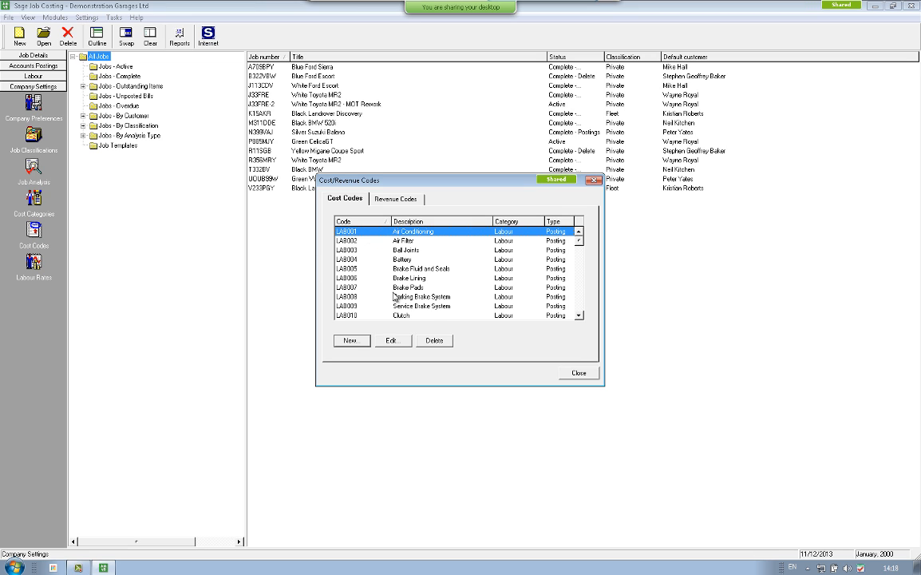
{"action": "left_click", "coordinate": [580, 317]}
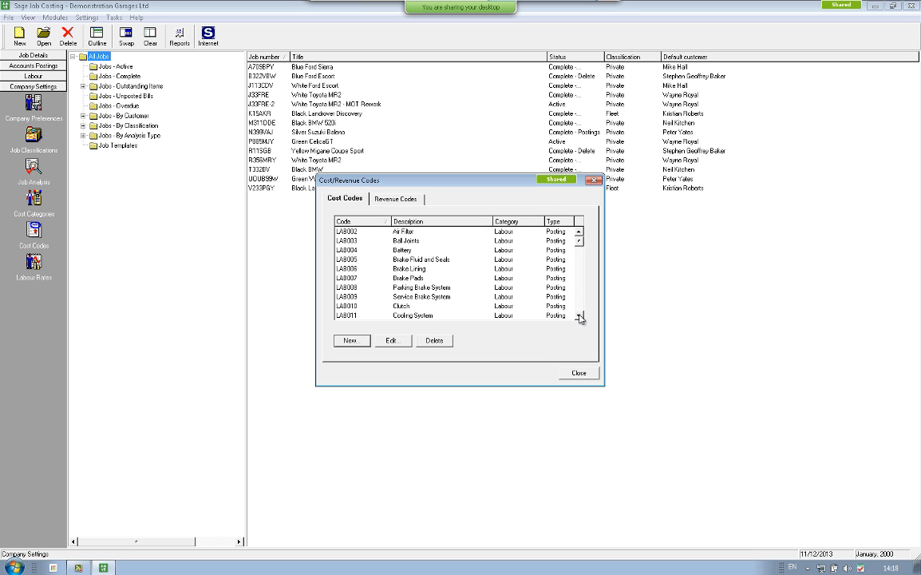
{"action": "left_click", "coordinate": [579, 316]}
{"action": "left_click", "coordinate": [580, 317]}
{"action": "left_click", "coordinate": [580, 316]}
{"action": "left_click", "coordinate": [580, 317]}
{"action": "left_click", "coordinate": [580, 317]}
{"action": "left_click", "coordinate": [580, 317]}
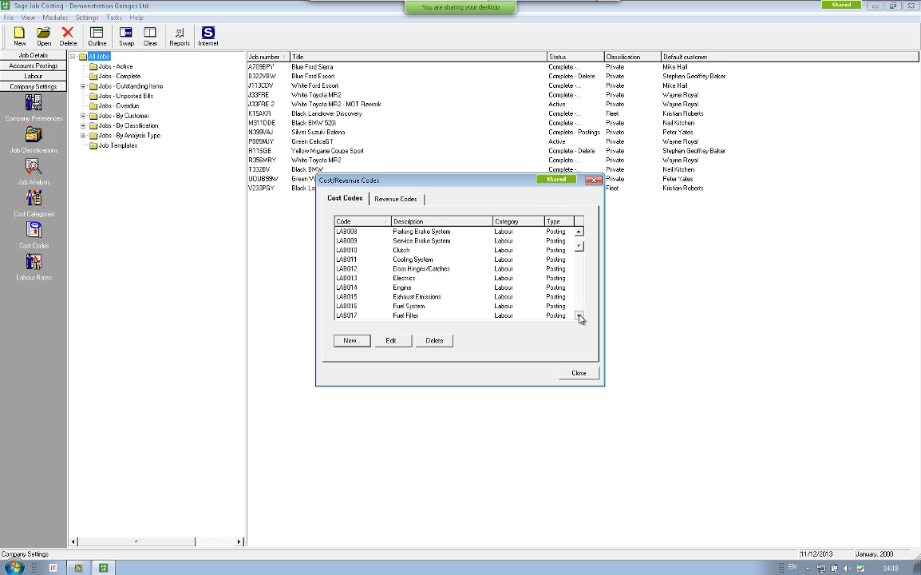
{"action": "left_click_drag", "start_coordinate": [579, 317], "coordinate": [580, 317]}
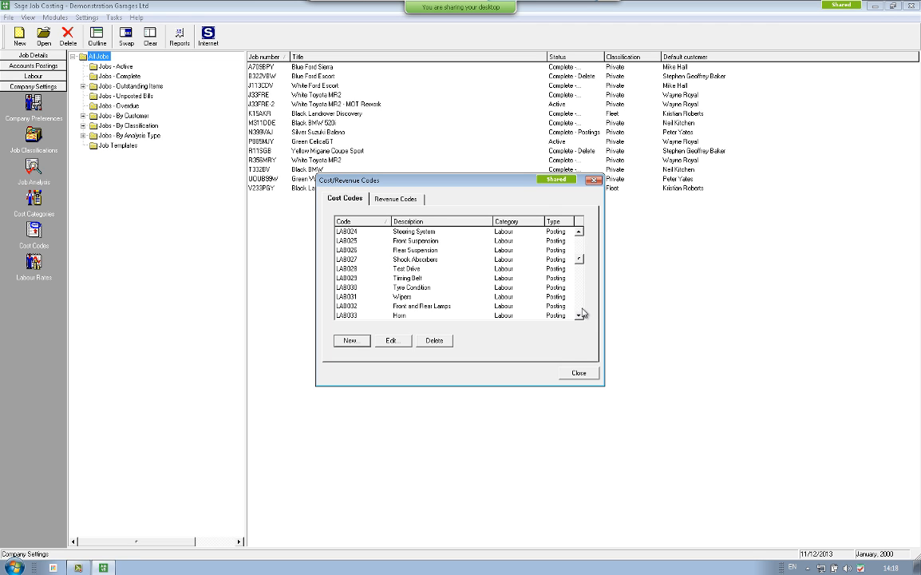
{"action": "scroll", "coordinate": [583, 314], "scroll_direction": "down", "scroll_amount": 5}
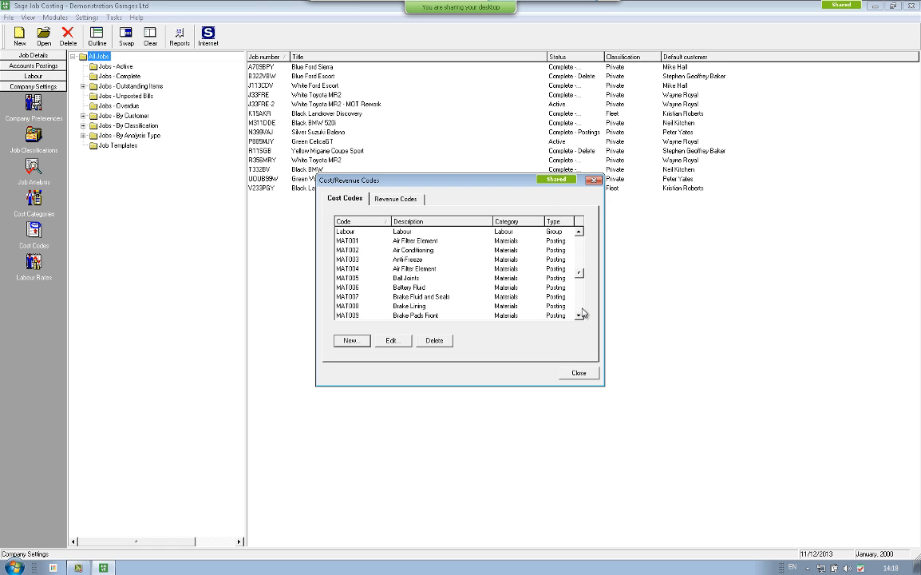
{"action": "scroll", "coordinate": [583, 313], "scroll_direction": "down", "scroll_amount": 12}
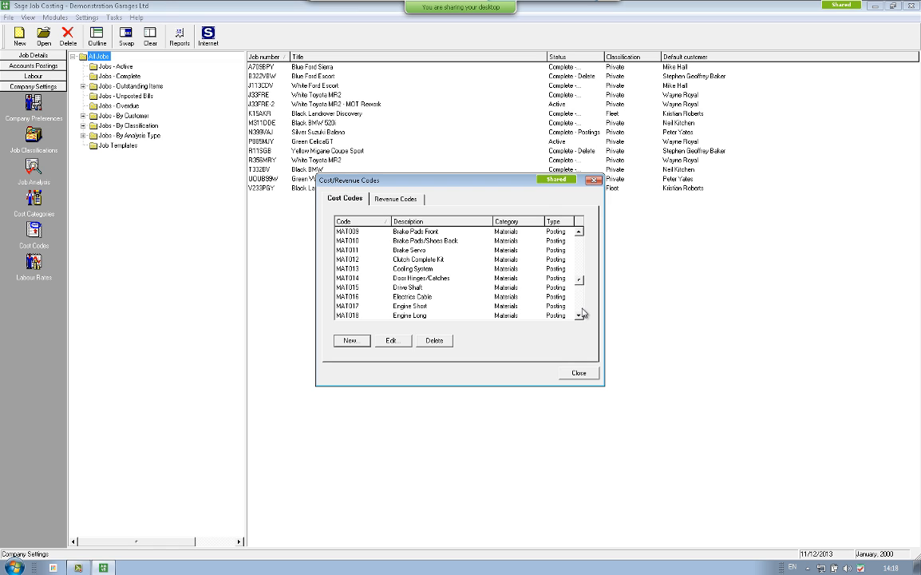
{"action": "scroll", "coordinate": [583, 317], "scroll_direction": "down", "scroll_amount": 4}
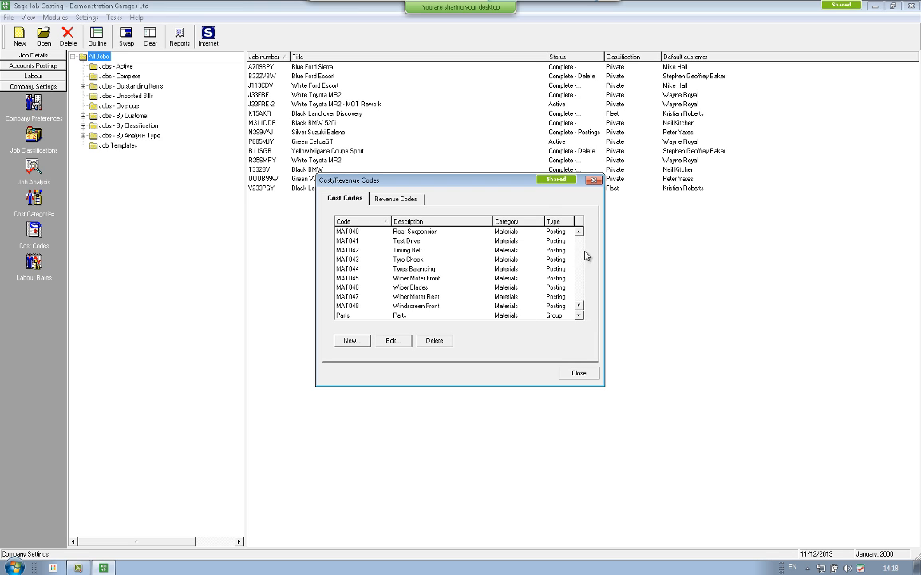
{"action": "left_click", "coordinate": [528, 316]}
{"action": "left_click_drag", "start_coordinate": [582, 303], "coordinate": [582, 234]}
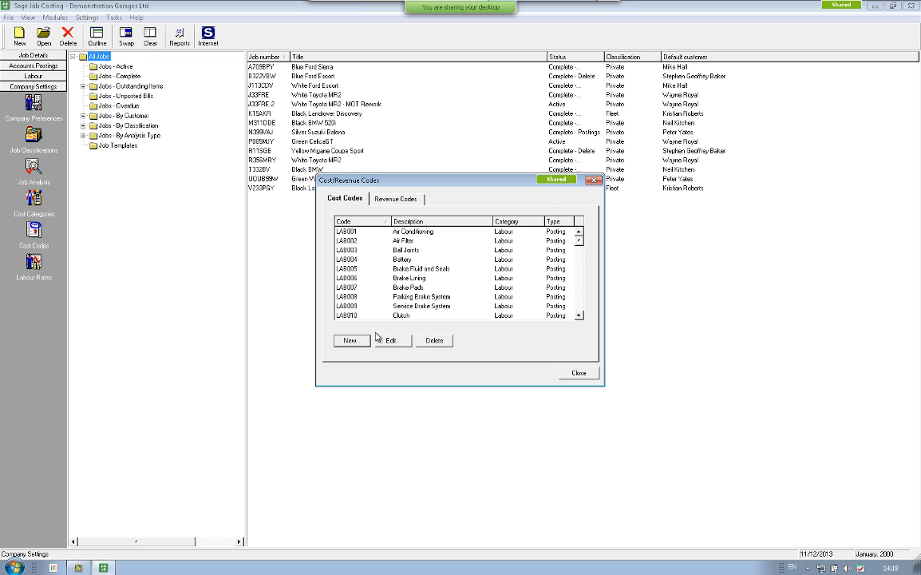
Inspect the costing, budgets/billing and notes of cost code LAB001 Air Conditioning, and close the cost codes without changes
{"action": "left_click", "coordinate": [380, 233]}
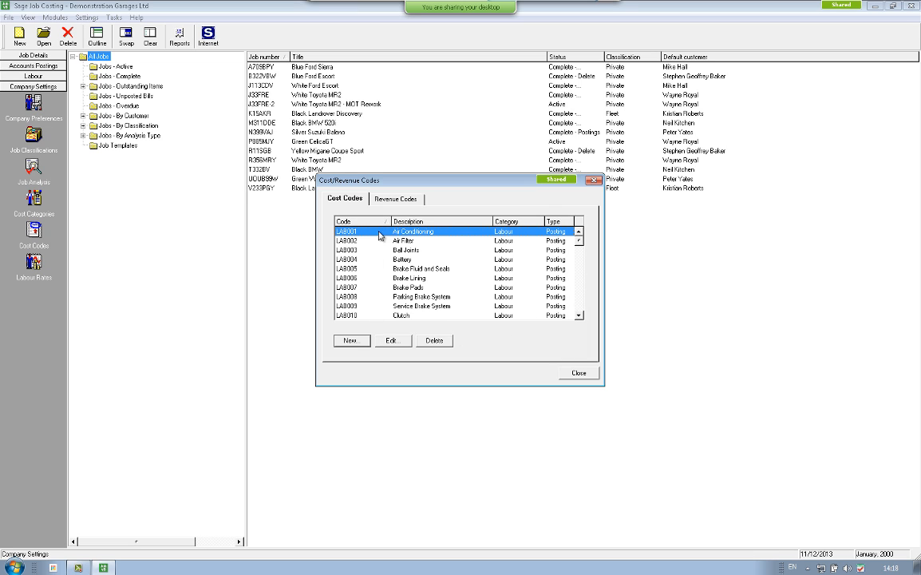
{"action": "left_click", "coordinate": [395, 341]}
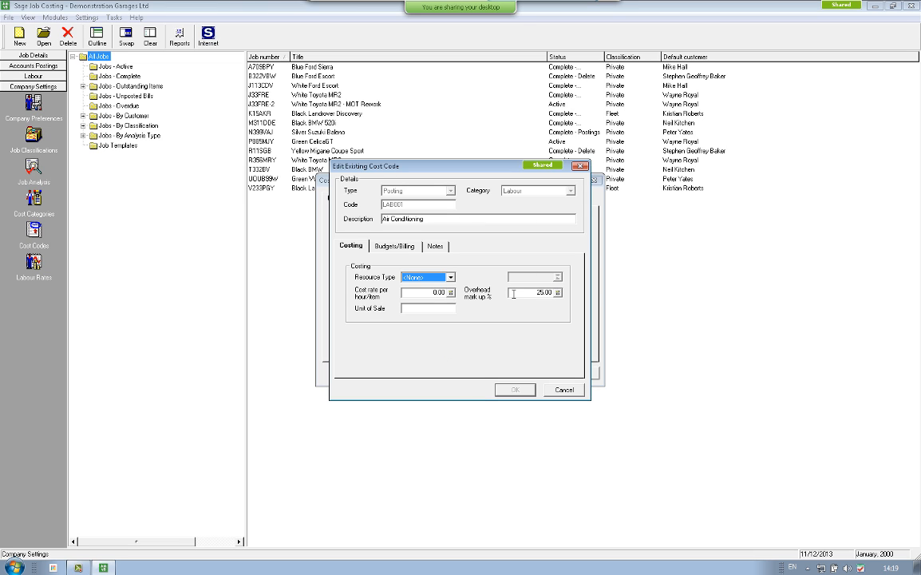
{"action": "left_click", "coordinate": [391, 247]}
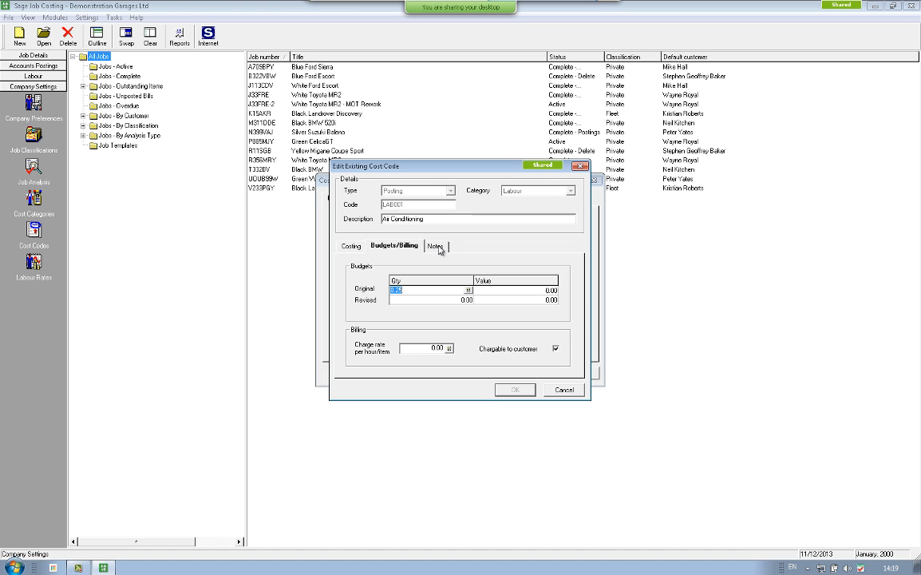
{"action": "left_click", "coordinate": [436, 246]}
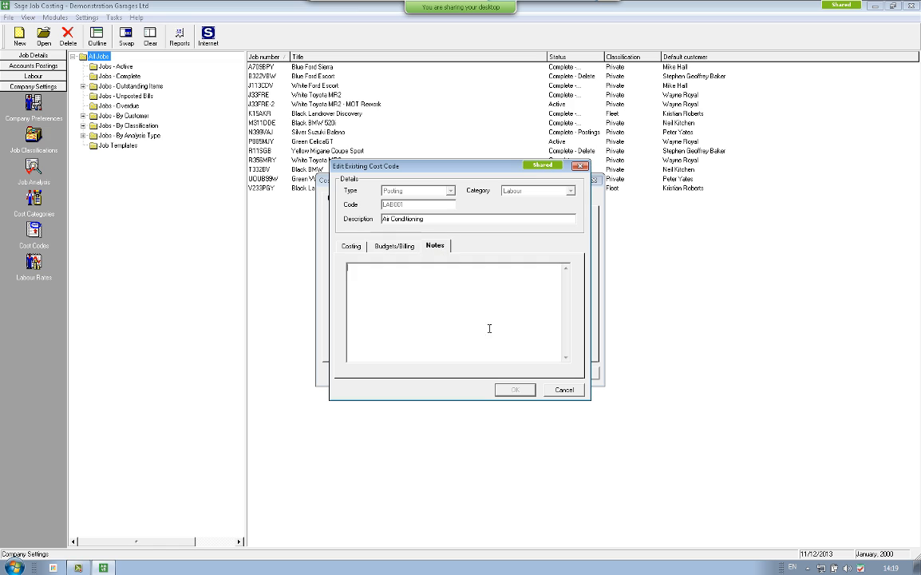
{"action": "left_click", "coordinate": [573, 390]}
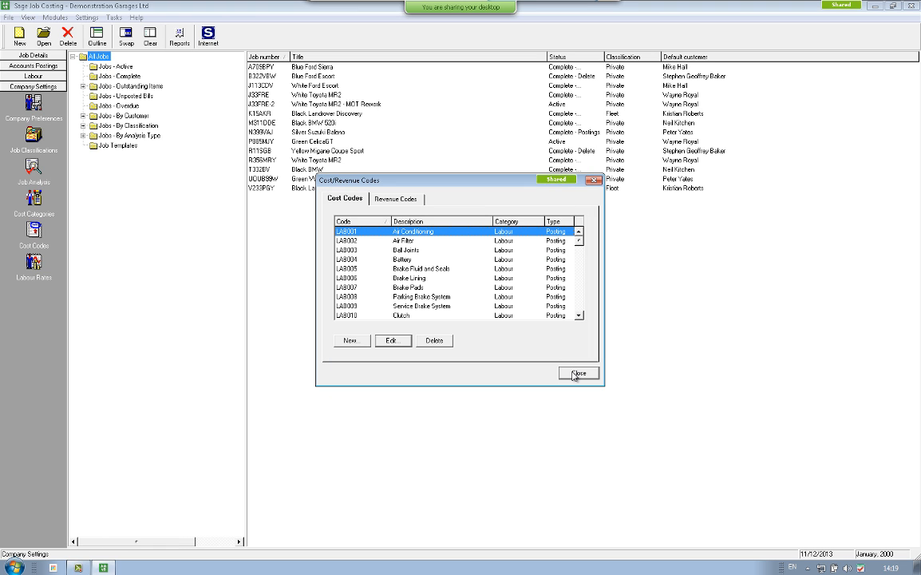
{"action": "left_click", "coordinate": [576, 374]}
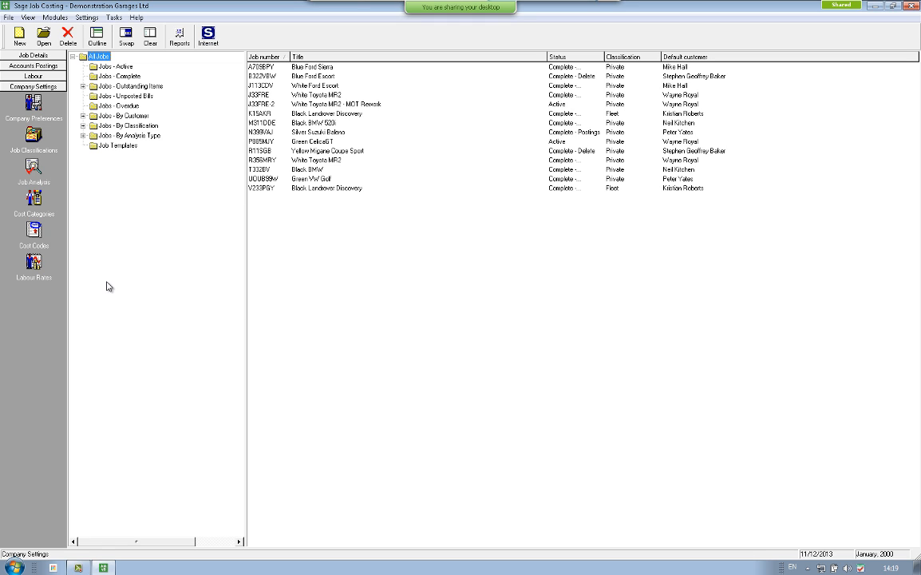
Review the labour pay rates, including the details of the Reception - Normal rate, and the charge out bands
{"action": "left_click", "coordinate": [43, 271]}
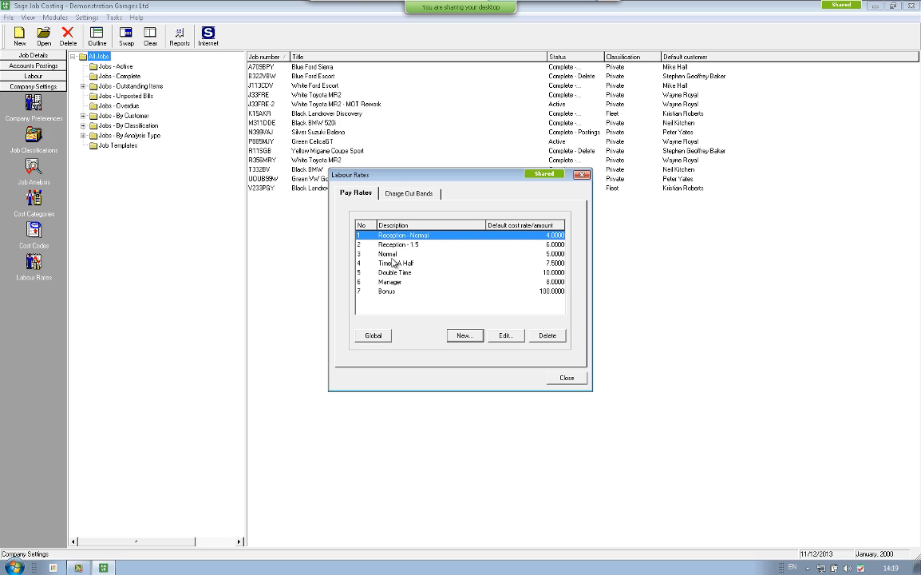
{"action": "left_click", "coordinate": [506, 336]}
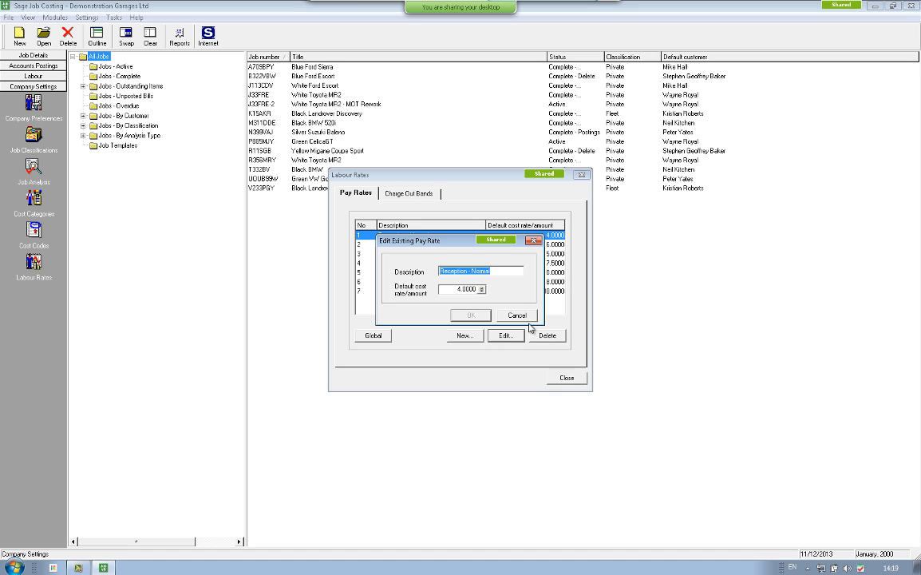
{"action": "left_click", "coordinate": [518, 315]}
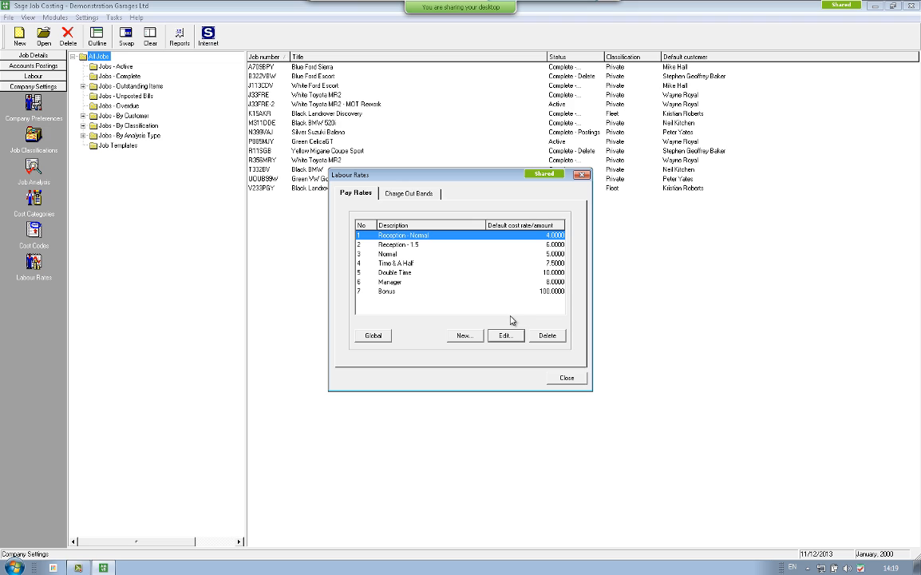
{"action": "left_click", "coordinate": [403, 195]}
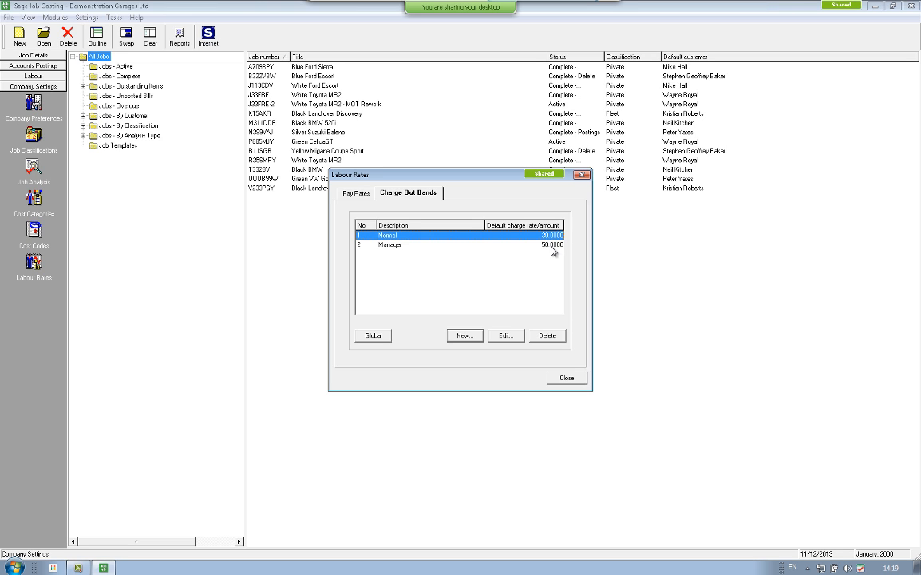
Review the first listed employee's personal, employment and payment details, including all payment rates and charge out bands, and close the record without changes
{"action": "left_click", "coordinate": [566, 378]}
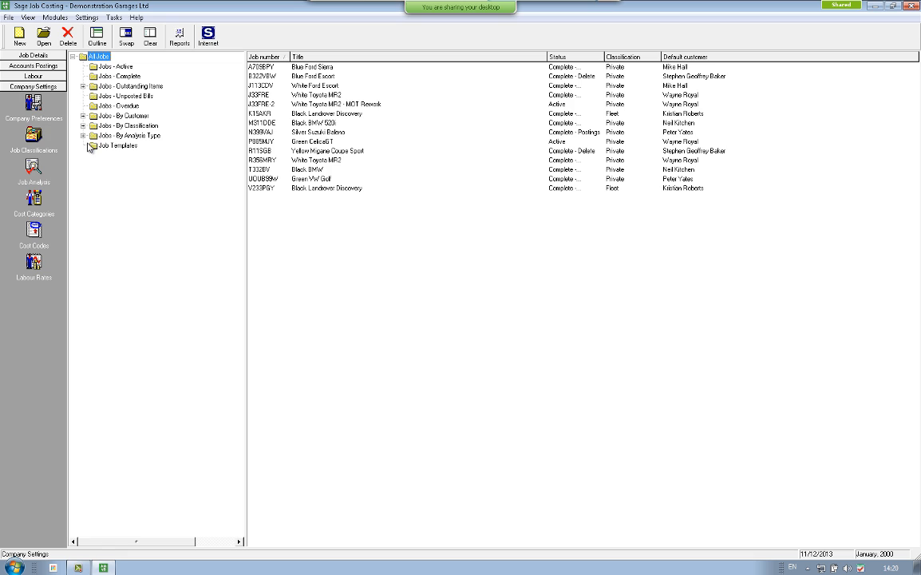
{"action": "left_click", "coordinate": [33, 77]}
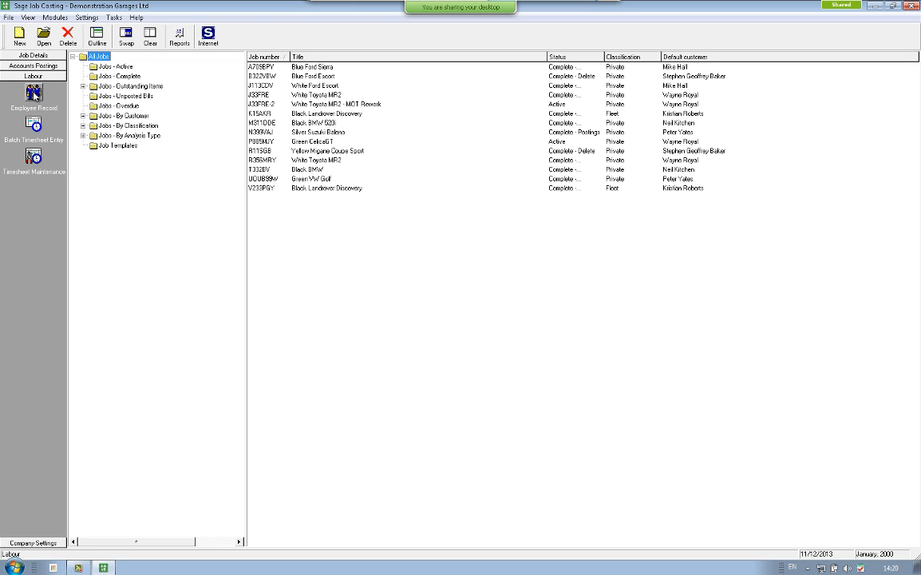
{"action": "left_click", "coordinate": [33, 94]}
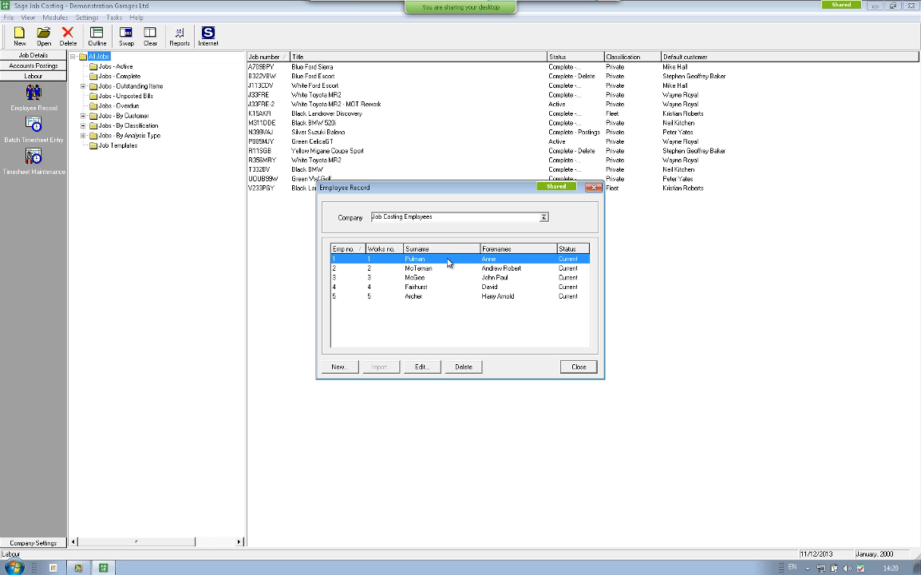
{"action": "double_click", "coordinate": [446, 258]}
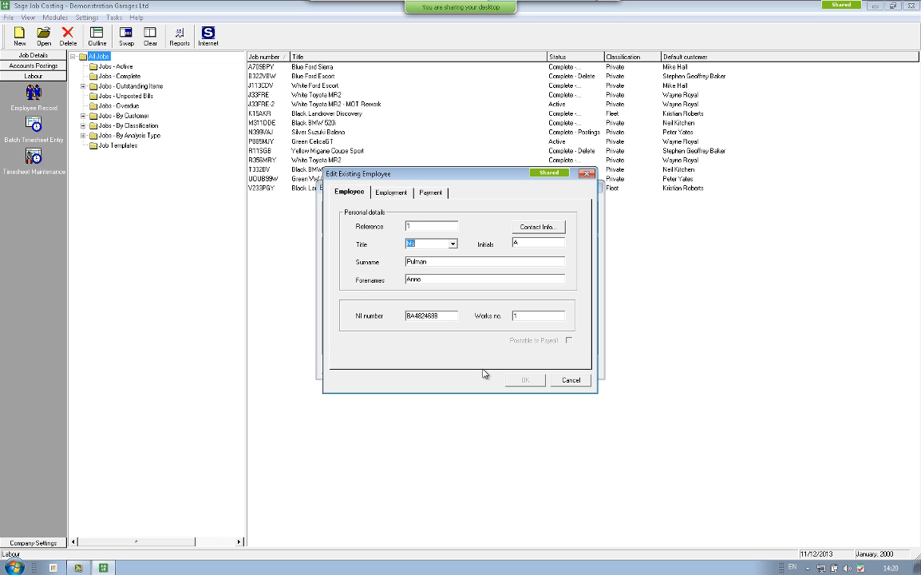
{"action": "left_click", "coordinate": [386, 193]}
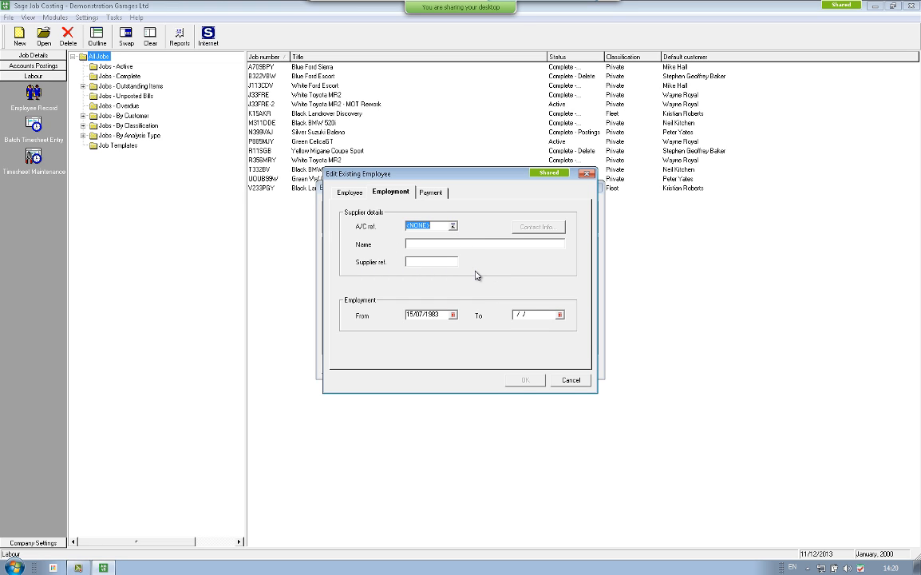
{"action": "left_click", "coordinate": [435, 193]}
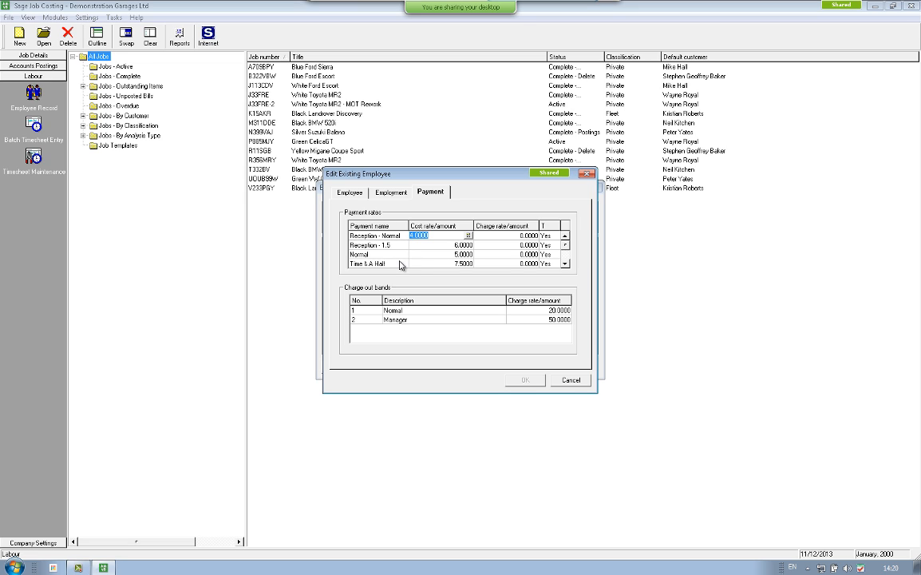
{"action": "left_click", "coordinate": [565, 263]}
{"action": "left_click", "coordinate": [565, 263]}
{"action": "left_click", "coordinate": [566, 263]}
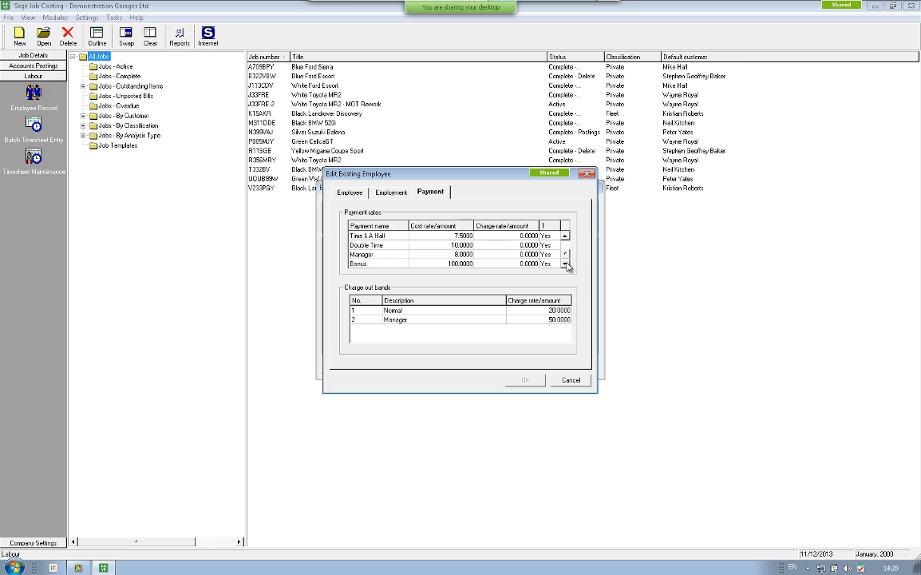
{"action": "left_click", "coordinate": [538, 311]}
{"action": "left_click", "coordinate": [572, 381]}
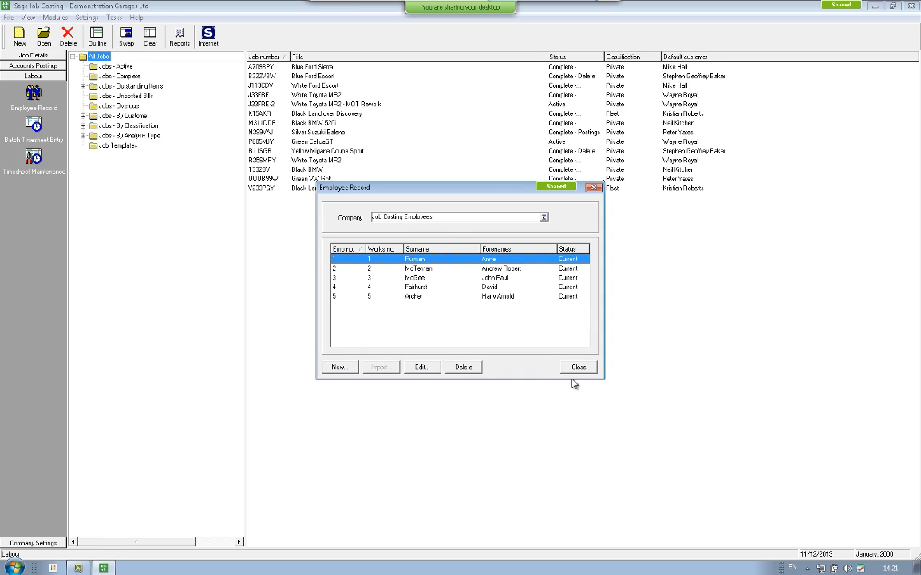
{"action": "left_click", "coordinate": [588, 369]}
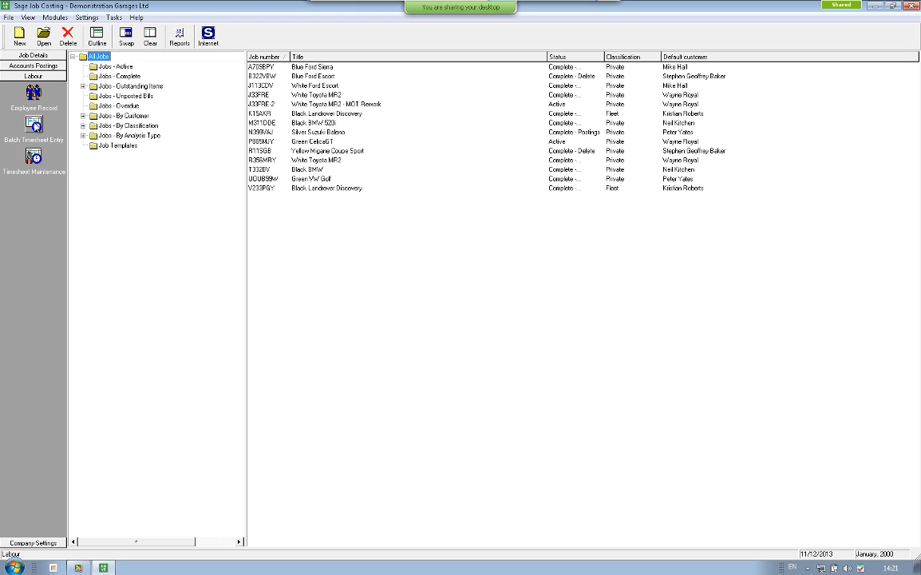
Start a batch timesheet line for the first listed employee on job J33FRE-2 with cost code LAB009
{"action": "left_click", "coordinate": [35, 126]}
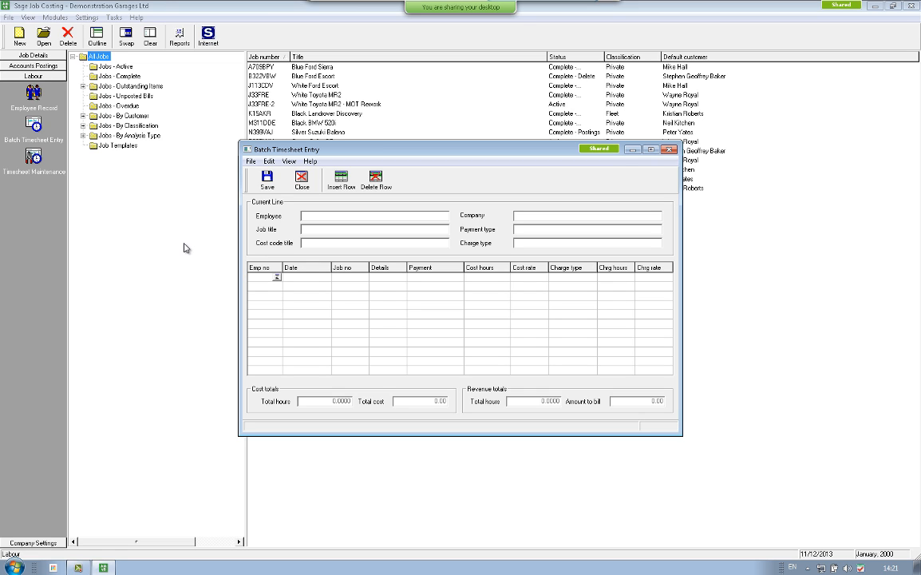
{"action": "left_click", "coordinate": [277, 277]}
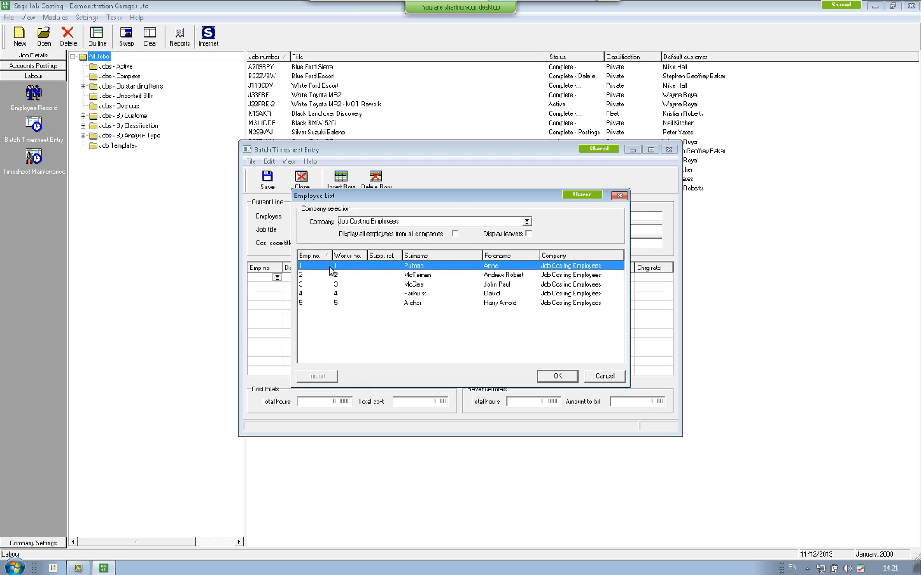
{"action": "double_click", "coordinate": [299, 266]}
{"action": "left_click", "coordinate": [362, 279]}
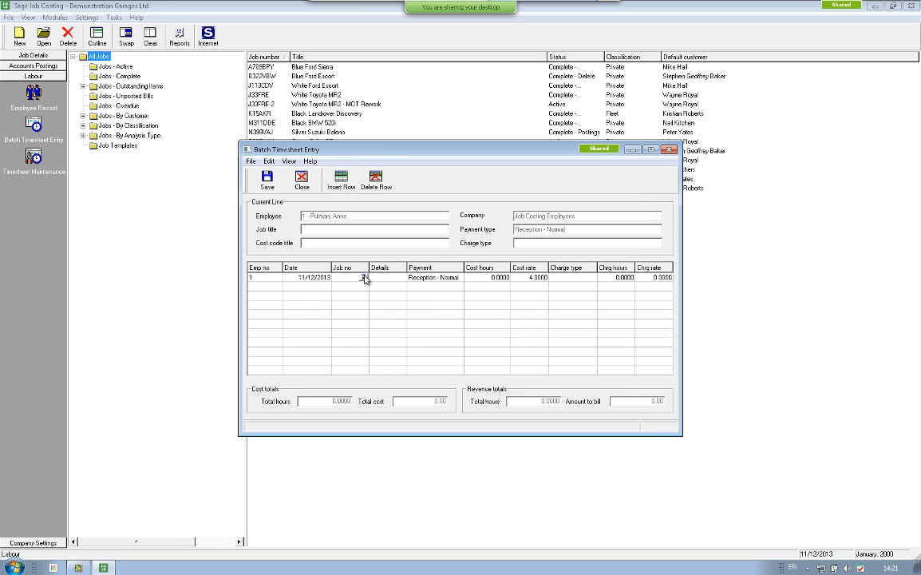
{"action": "left_click", "coordinate": [363, 278]}
{"action": "left_click", "coordinate": [527, 281]}
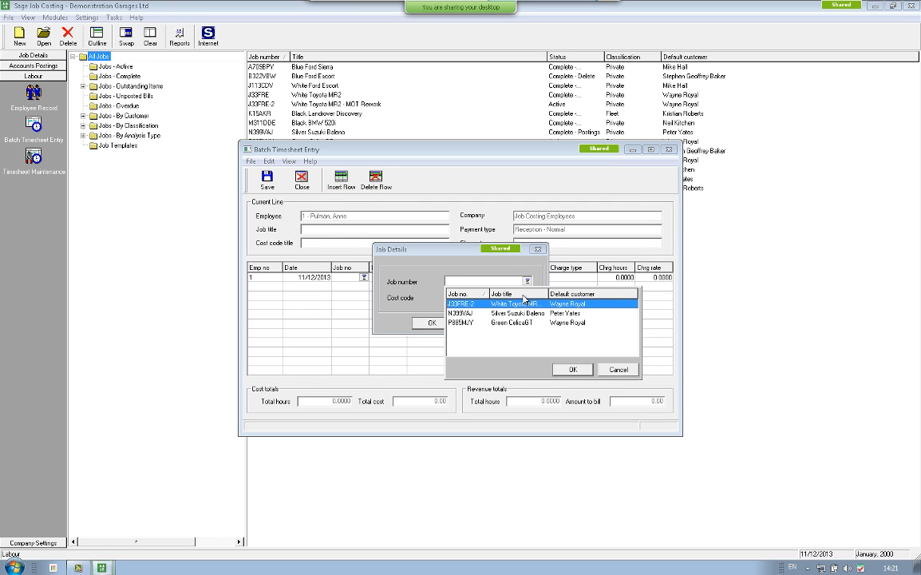
{"action": "left_click", "coordinate": [520, 304]}
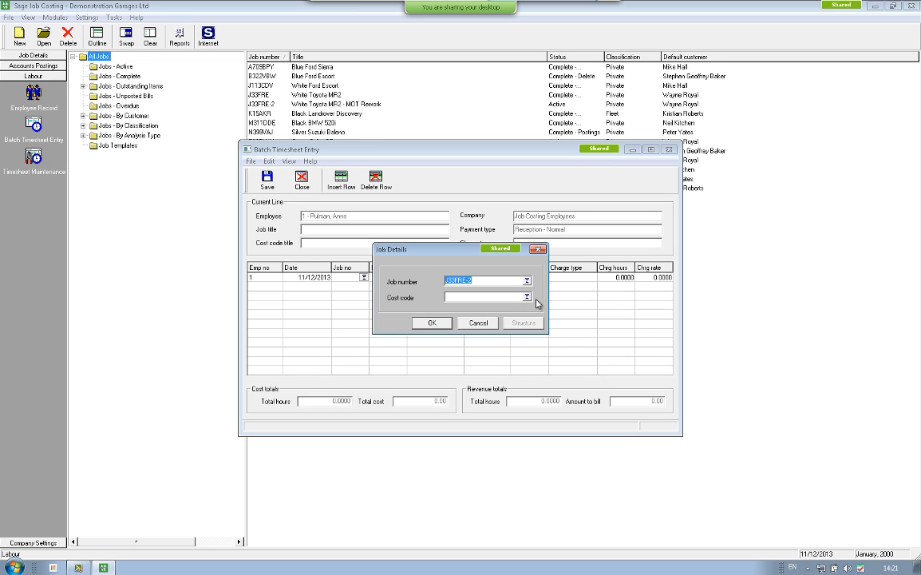
{"action": "left_click", "coordinate": [527, 298]}
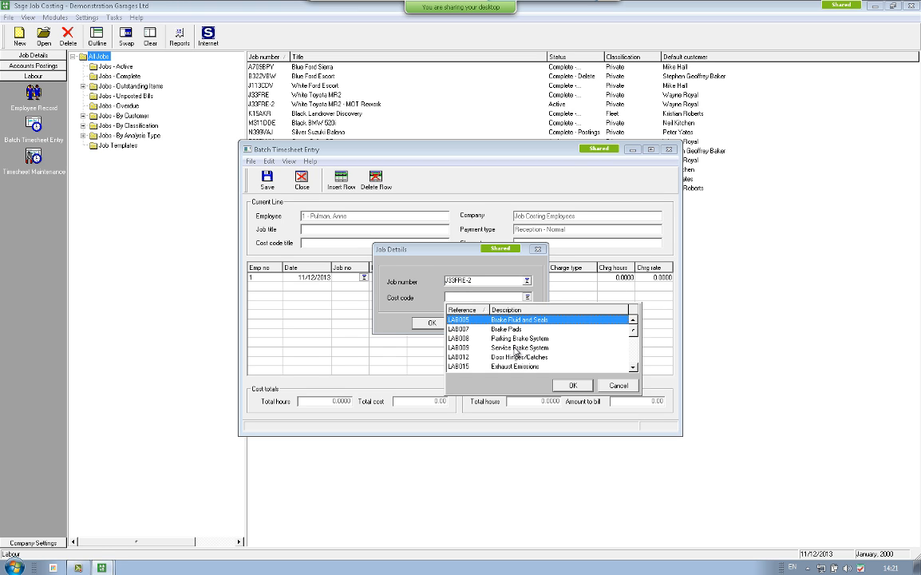
{"action": "left_click", "coordinate": [464, 347]}
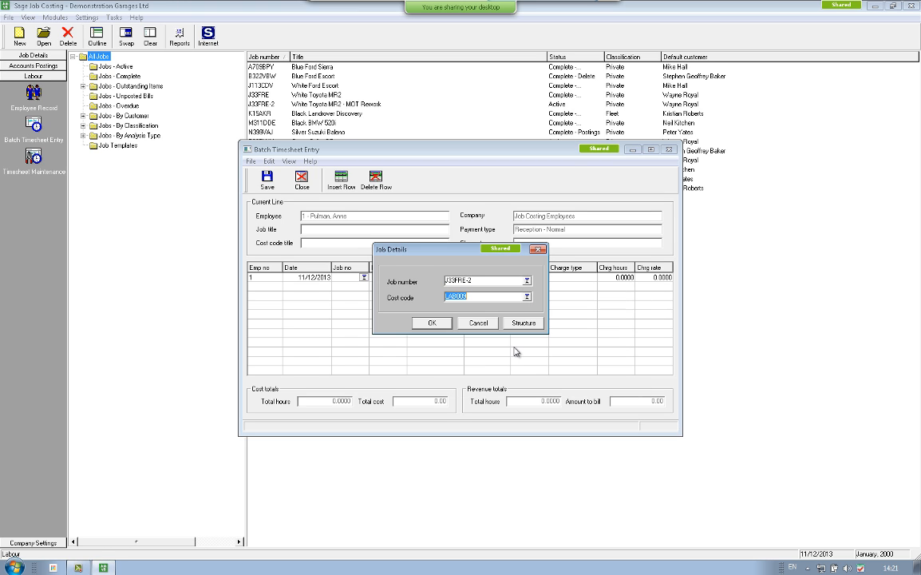
{"action": "left_click", "coordinate": [431, 324]}
Add the details "test" and the comment "testing" to the timesheet line
{"action": "left_click", "coordinate": [400, 277]}
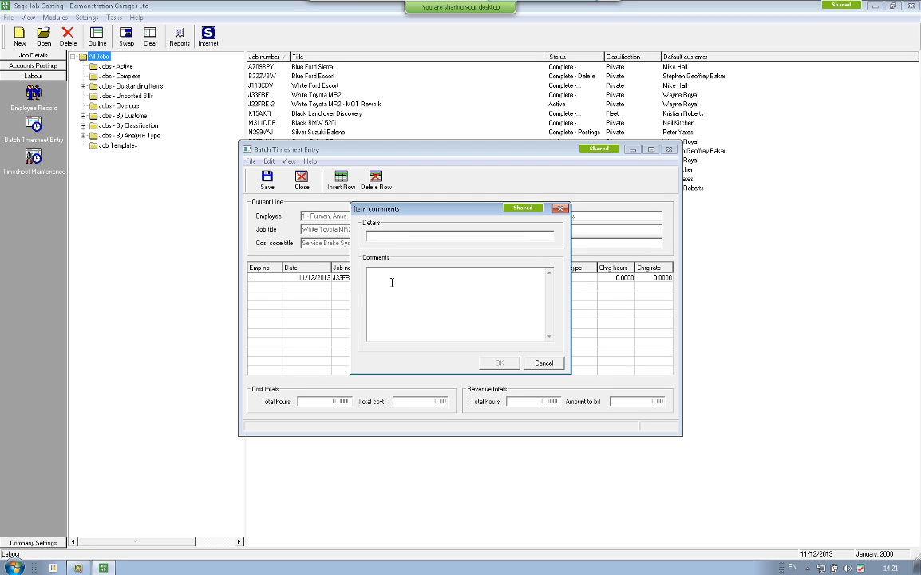
{"action": "type", "text": "test"}
{"action": "key", "text": "Tab"}
{"action": "type", "text": "testing"}
{"action": "left_click", "coordinate": [499, 362]}
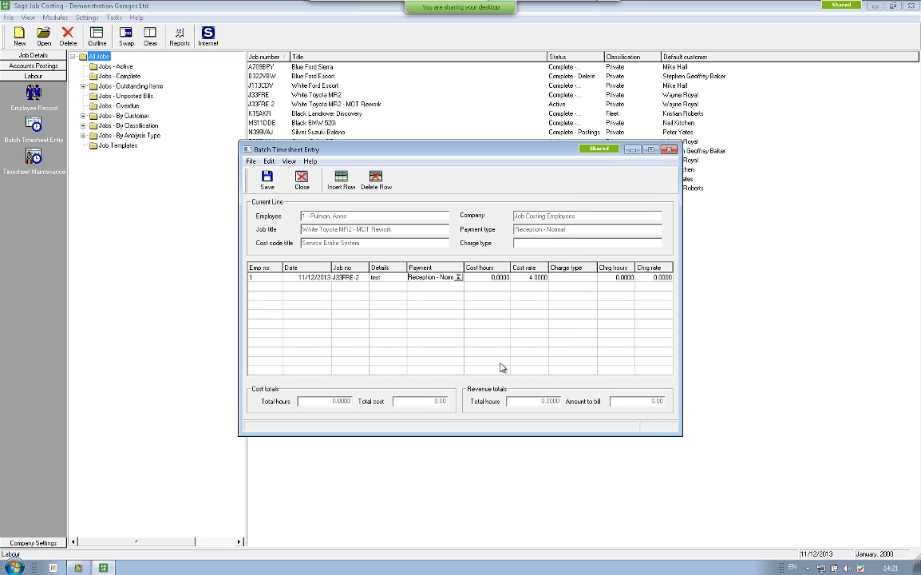
Enter 2 cost hours on the timesheet line, and charge 2 hours at the Manager charge type
{"action": "left_click", "coordinate": [485, 279]}
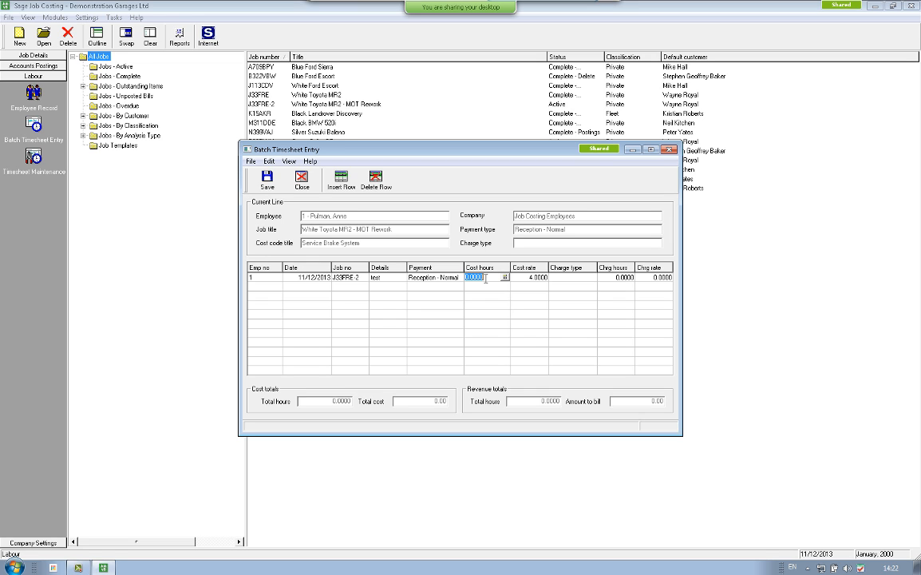
{"action": "type", "text": "2"}
{"action": "key", "text": "Tab"}
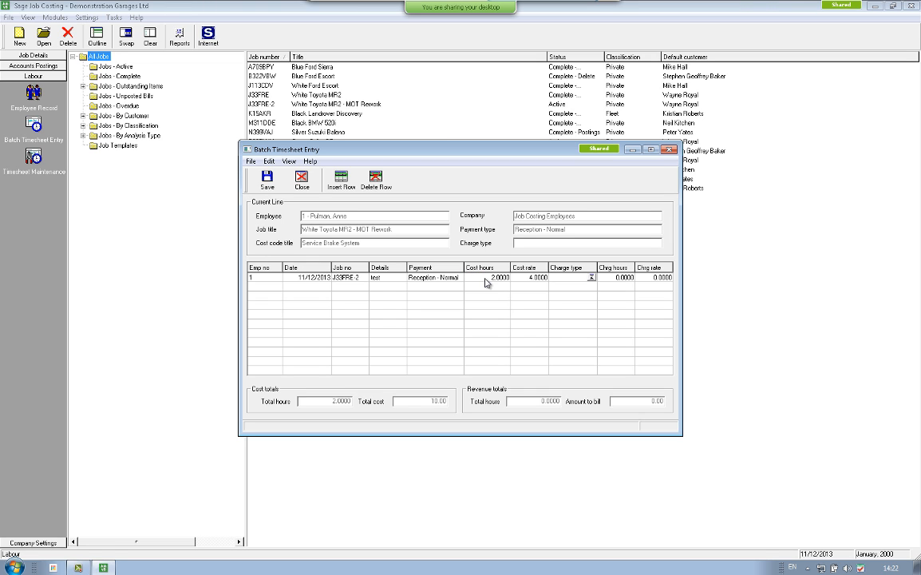
{"action": "left_click", "coordinate": [591, 277]}
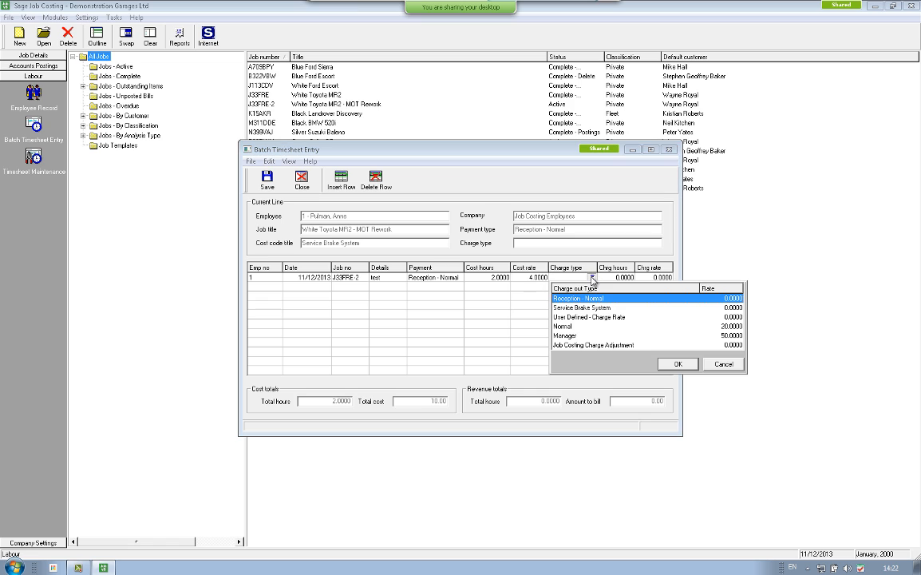
{"action": "double_click", "coordinate": [589, 335]}
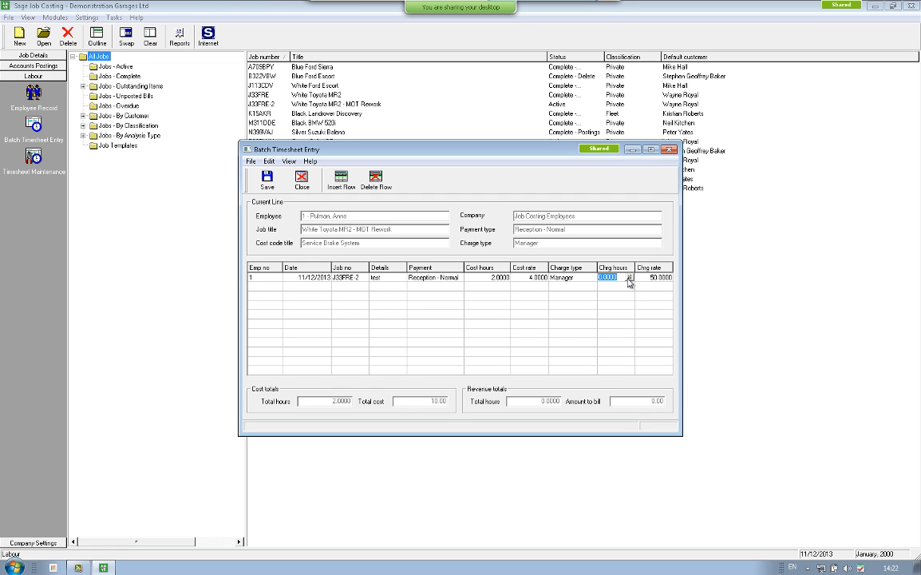
{"action": "type", "text": "2"}
{"action": "key", "text": "Return"}
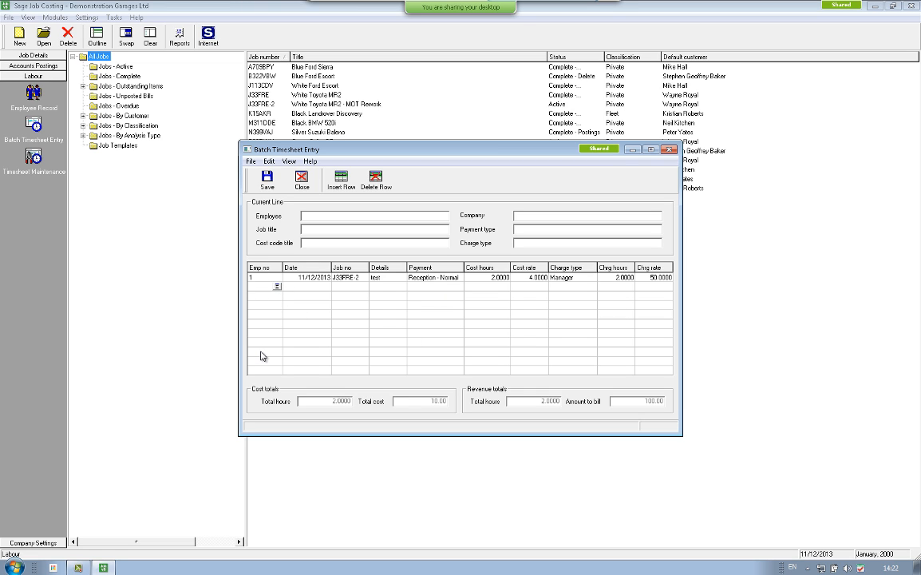
Save and close the timesheet batch, and review the employees' current timesheets in Timesheet Maintenance
{"action": "left_click", "coordinate": [265, 180]}
{"action": "left_click", "coordinate": [300, 181]}
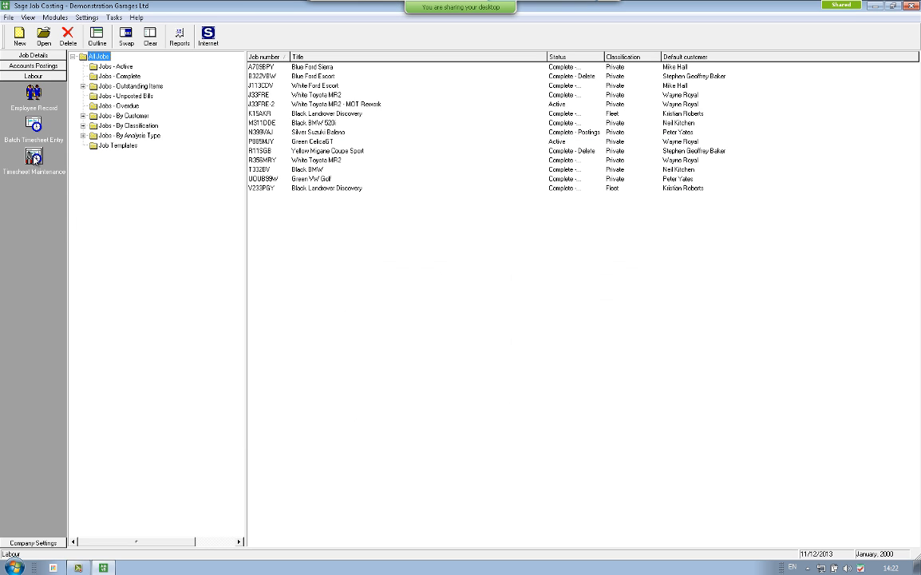
{"action": "left_click", "coordinate": [33, 157]}
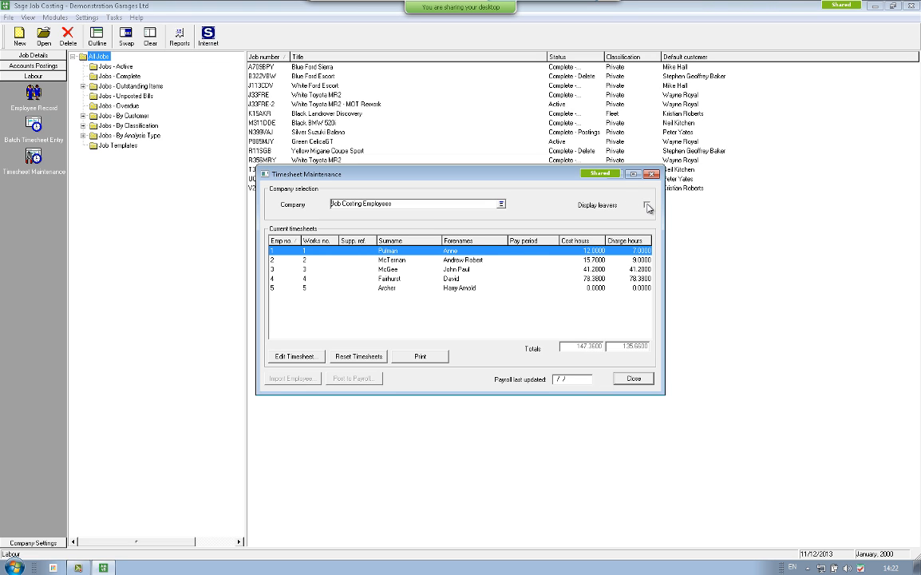
{"action": "left_click", "coordinate": [634, 379]}
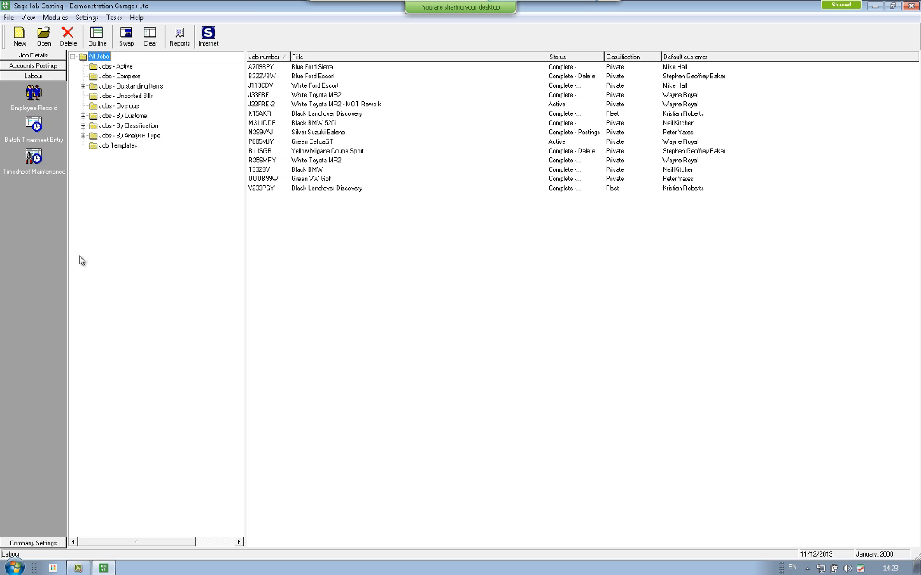
Start a purchase invoice line for the supplier account FORD, acknowledging the credit limit warning
{"action": "left_click", "coordinate": [33, 66]}
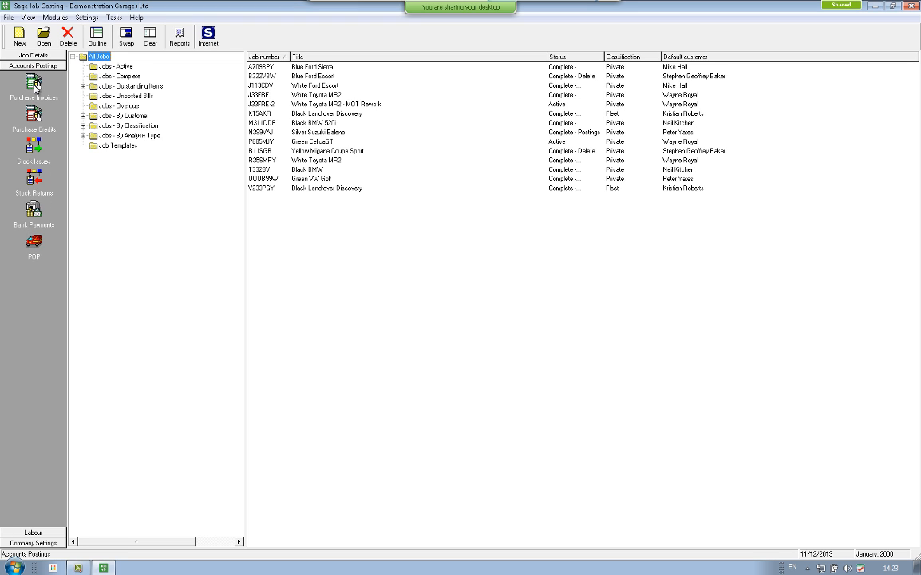
{"action": "left_click", "coordinate": [34, 84]}
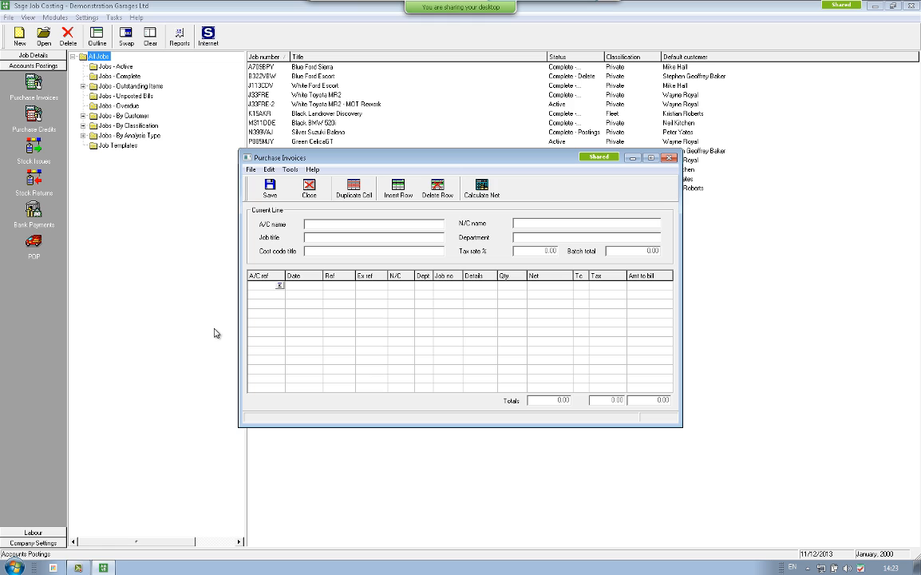
{"action": "left_click", "coordinate": [279, 285]}
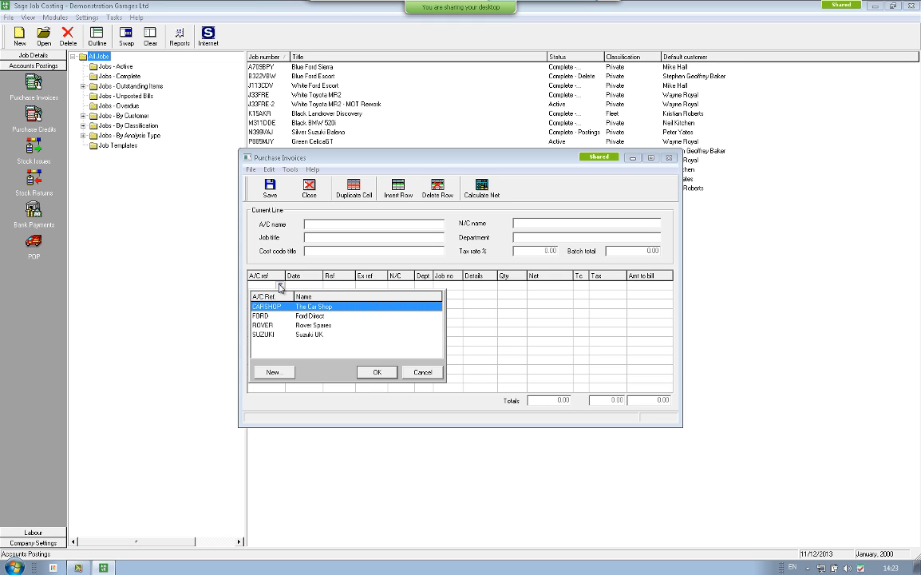
{"action": "left_click", "coordinate": [304, 317]}
{"action": "double_click", "coordinate": [303, 317]}
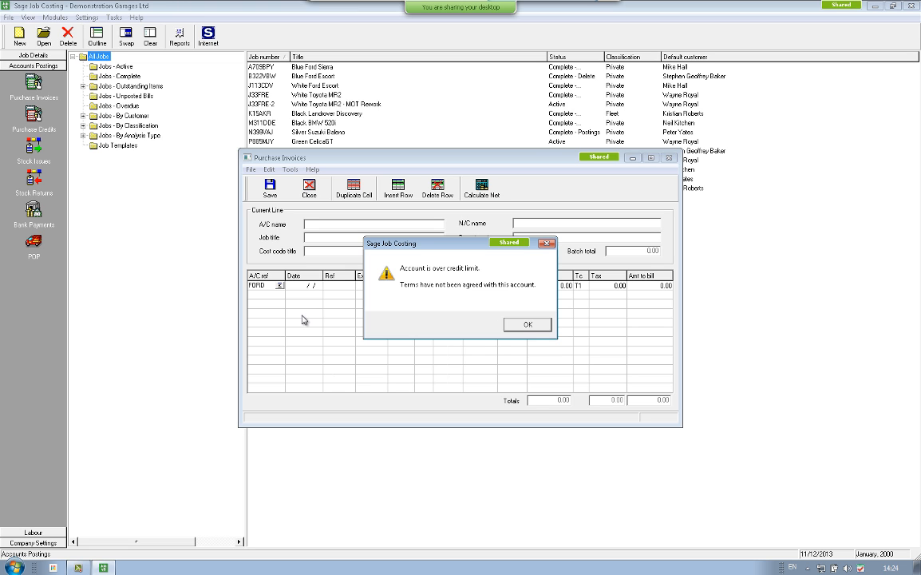
{"action": "left_click", "coordinate": [527, 326]}
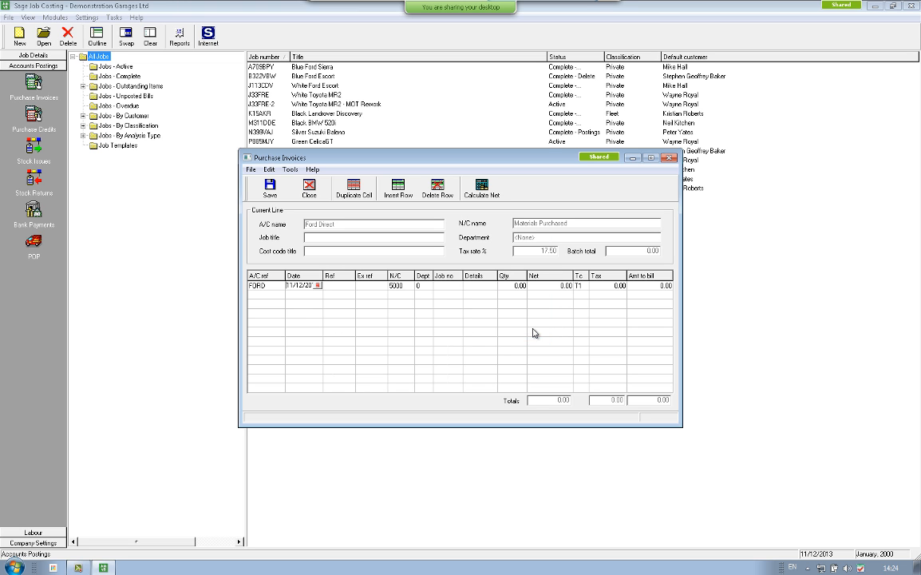
Set the date of the FORD purchase invoice line to 01/12/2000
{"action": "left_click", "coordinate": [318, 286]}
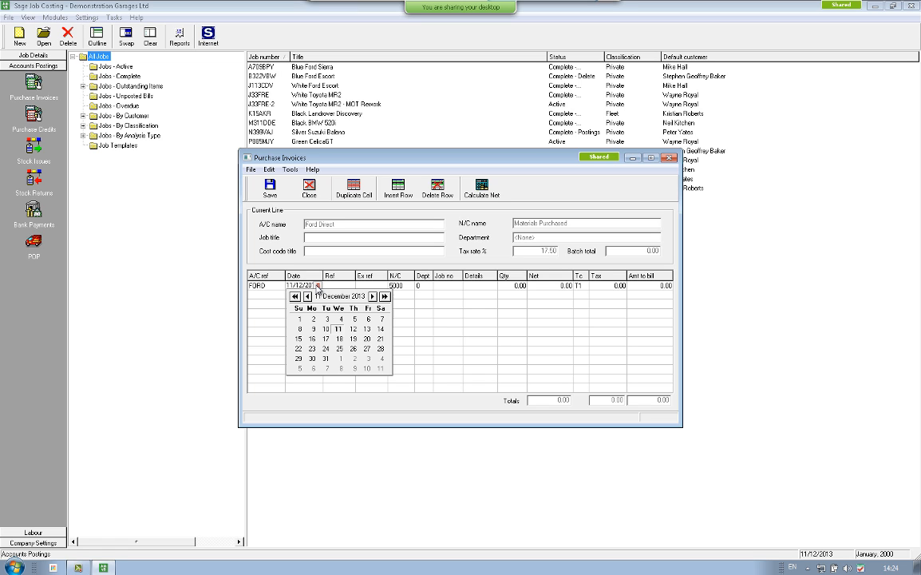
{"action": "left_click", "coordinate": [300, 318]}
{"action": "left_click", "coordinate": [299, 319]}
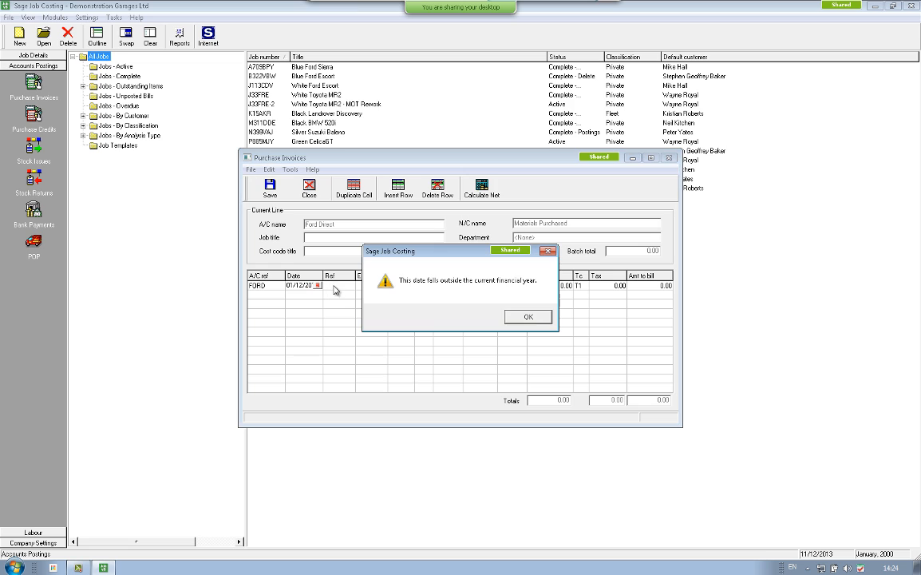
{"action": "left_click", "coordinate": [527, 316]}
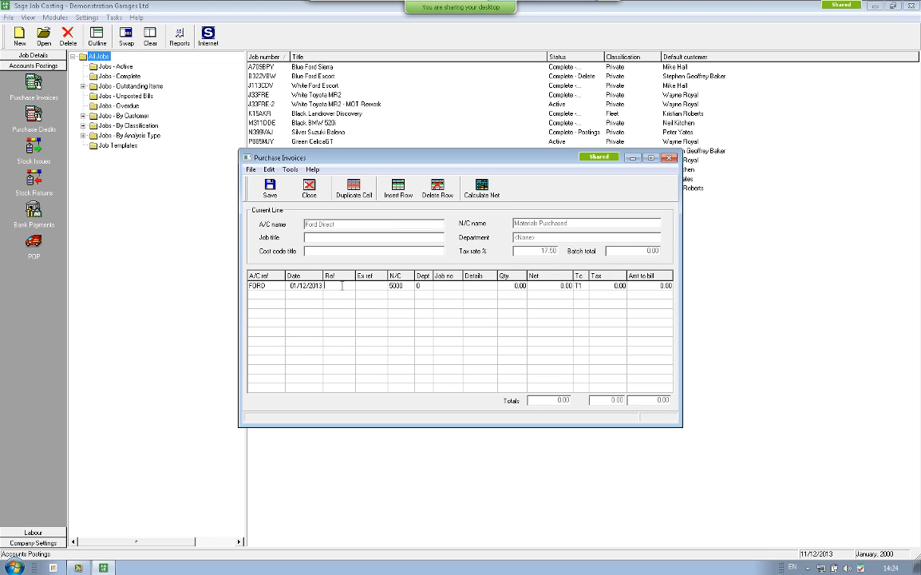
{"action": "left_click", "coordinate": [308, 286]}
{"action": "left_click", "coordinate": [313, 286]}
{"action": "key", "text": "BackSpace"}
{"action": "key", "text": "BackSpace"}
{"action": "type", "text": "000"}
Fill in the purchase invoice line's reference with a first name and its extra reference with a surname
{"action": "key", "text": "Tab"}
{"action": "type", "text": "La"}
{"action": "key", "text": "Tab"}
{"action": "type", "text": "Smith"}
{"action": "key", "text": "Tab"}
Choose nominal code 5000 Materials Purchased for the FORD purchase invoice line, leaving the department at 0
{"action": "left_click", "coordinate": [409, 286]}
{"action": "left_click", "coordinate": [577, 353]}
{"action": "left_click", "coordinate": [577, 353]}
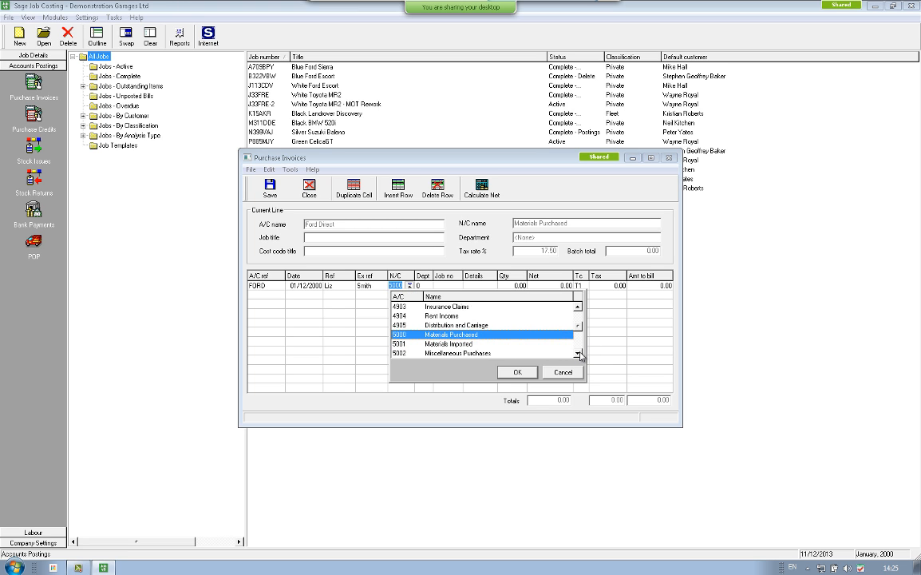
{"action": "left_click", "coordinate": [577, 352]}
{"action": "left_click", "coordinate": [578, 353]}
{"action": "left_click", "coordinate": [577, 353]}
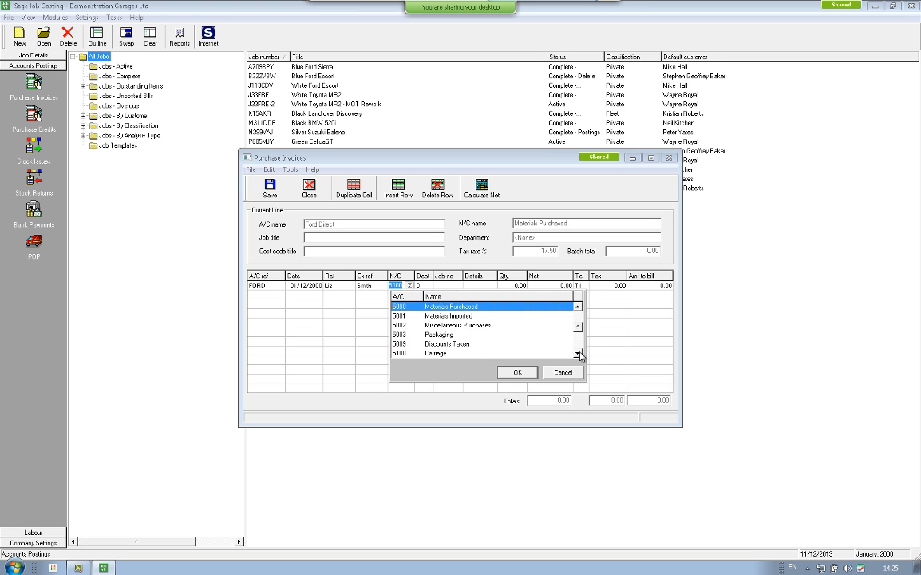
{"action": "double_click", "coordinate": [419, 308]}
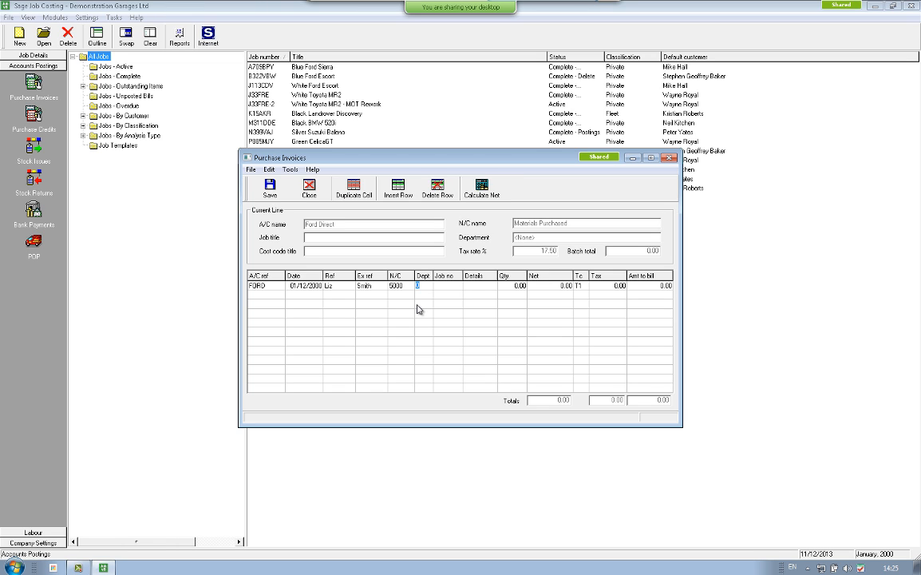
{"action": "key", "text": "Tab"}
Assign the purchase invoice line to job J33FRE-2 with cost code MAT016
{"action": "left_click", "coordinate": [458, 287]}
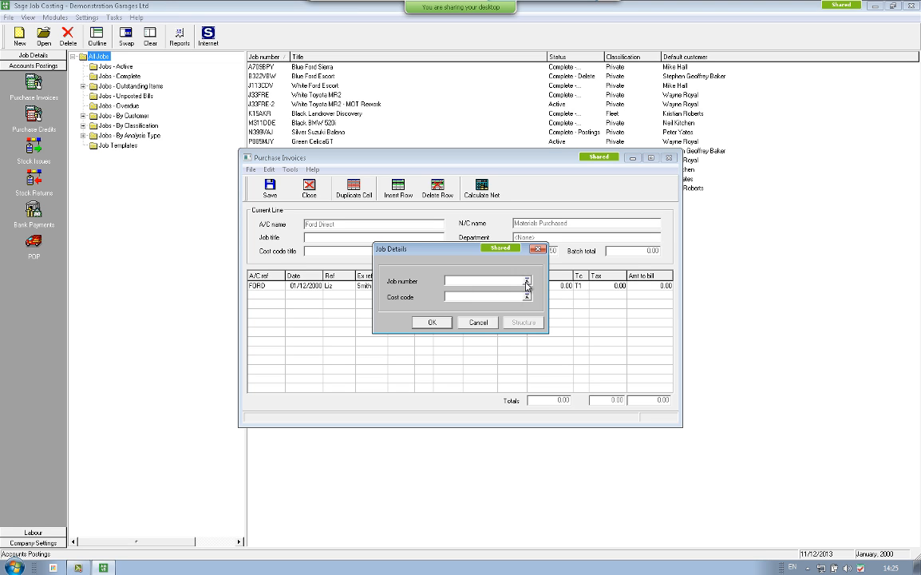
{"action": "left_click", "coordinate": [527, 281]}
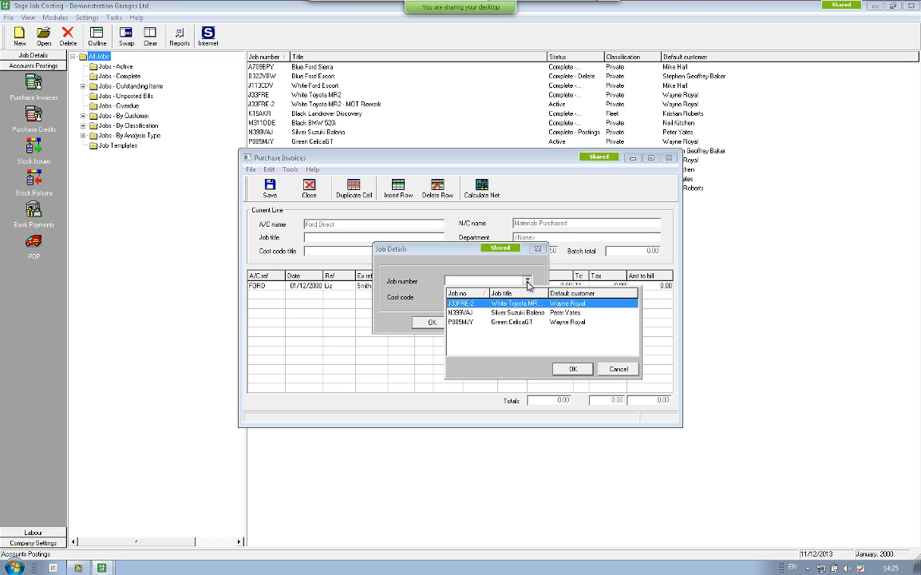
{"action": "left_click", "coordinate": [516, 304]}
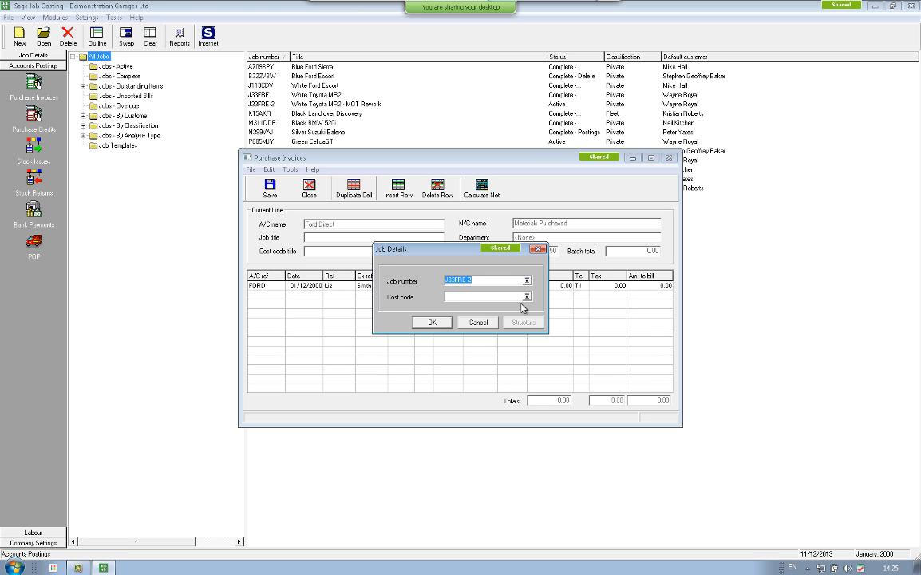
{"action": "left_click", "coordinate": [527, 296]}
{"action": "scroll", "coordinate": [559, 343], "scroll_direction": "down", "scroll_amount": 6}
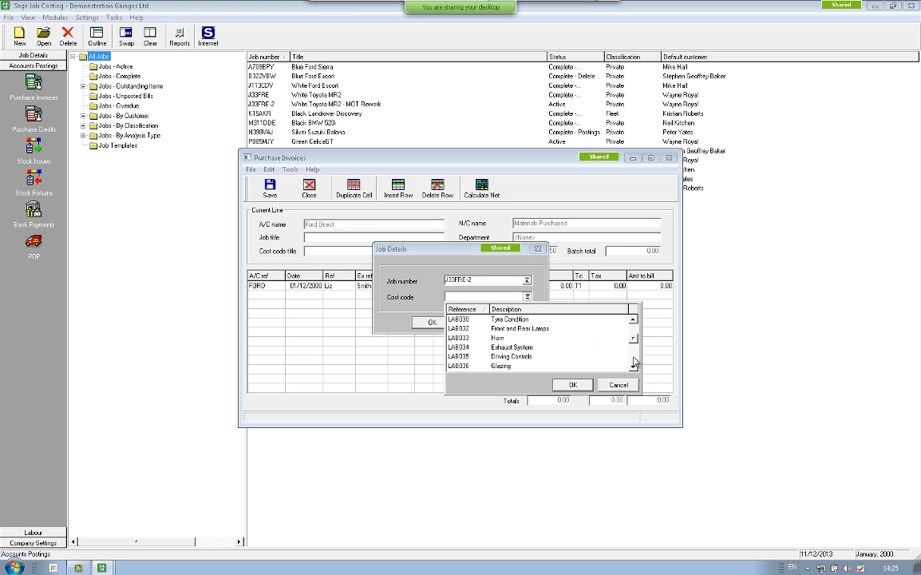
{"action": "left_click", "coordinate": [523, 338]}
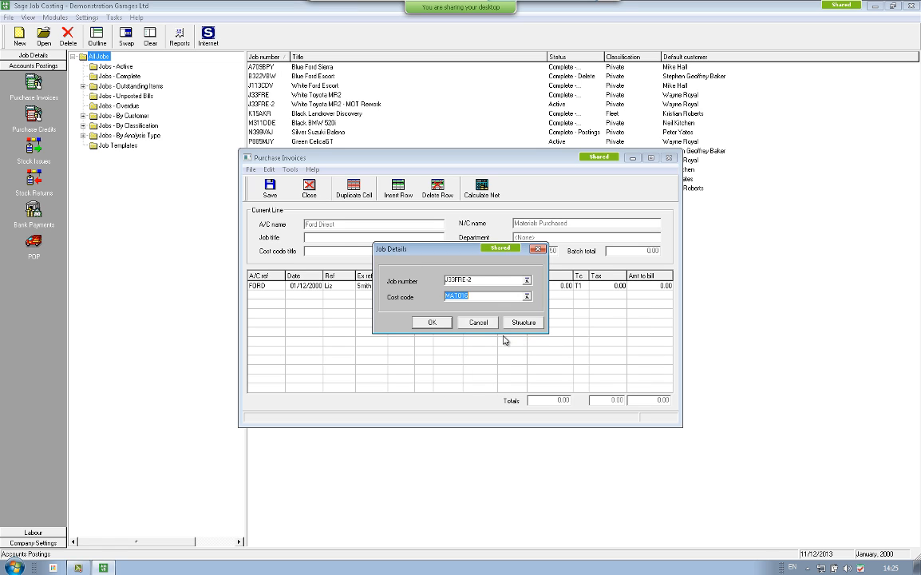
{"action": "key", "text": "Tab"}
{"action": "key", "text": "Return"}
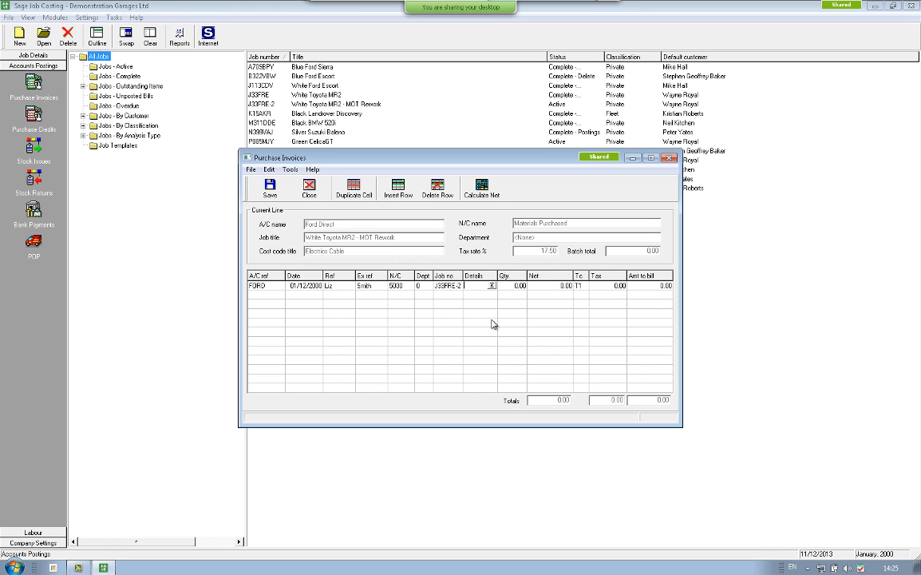
Complete the invoice line with details "service", quantity 2 and net 25.00, and save and close the purchase invoice
{"action": "type", "text": "service"}
{"action": "key", "text": "Tab"}
{"action": "type", "text": "2"}
{"action": "key", "text": "Tab"}
{"action": "type", "text": "25"}
{"action": "key", "text": "Tab"}
{"action": "key", "text": "Tab"}
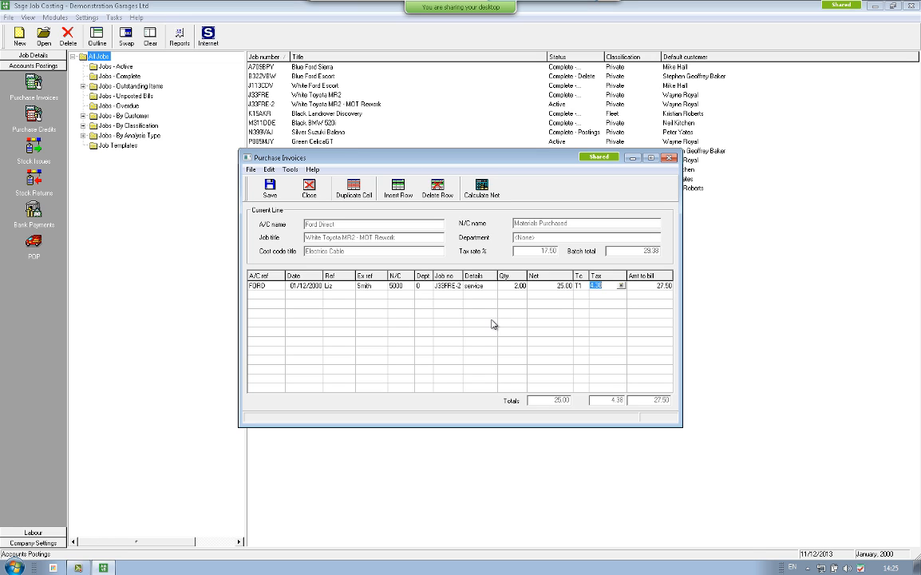
{"action": "key", "text": "Tab"}
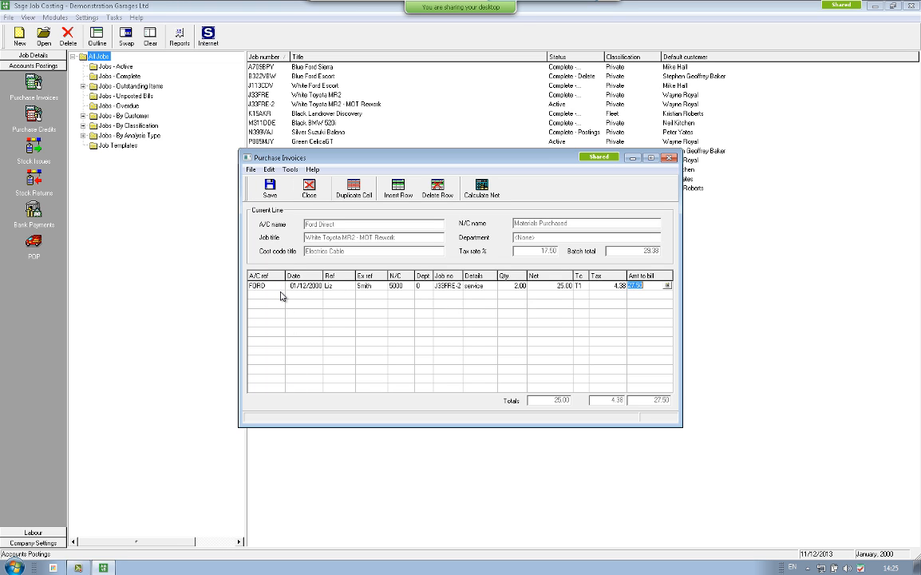
{"action": "left_click", "coordinate": [271, 189]}
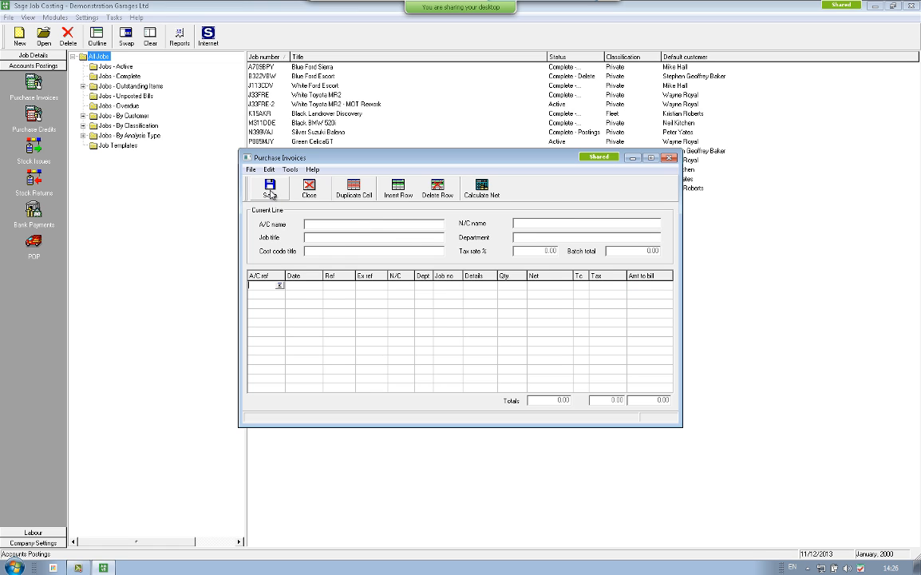
{"action": "left_click", "coordinate": [309, 189]}
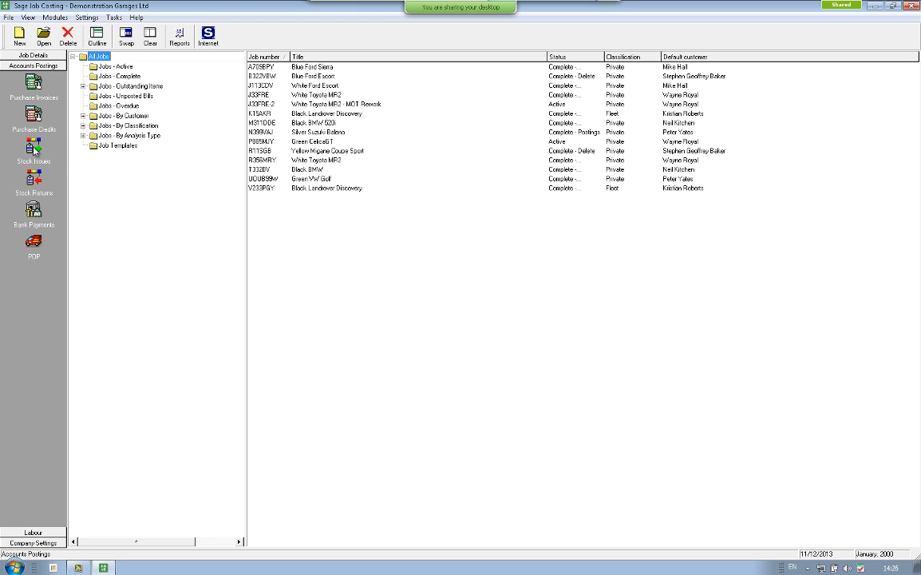
Open Stock Issues, check the stock codes available for selection, and close it without entering a line
{"action": "left_click", "coordinate": [33, 149]}
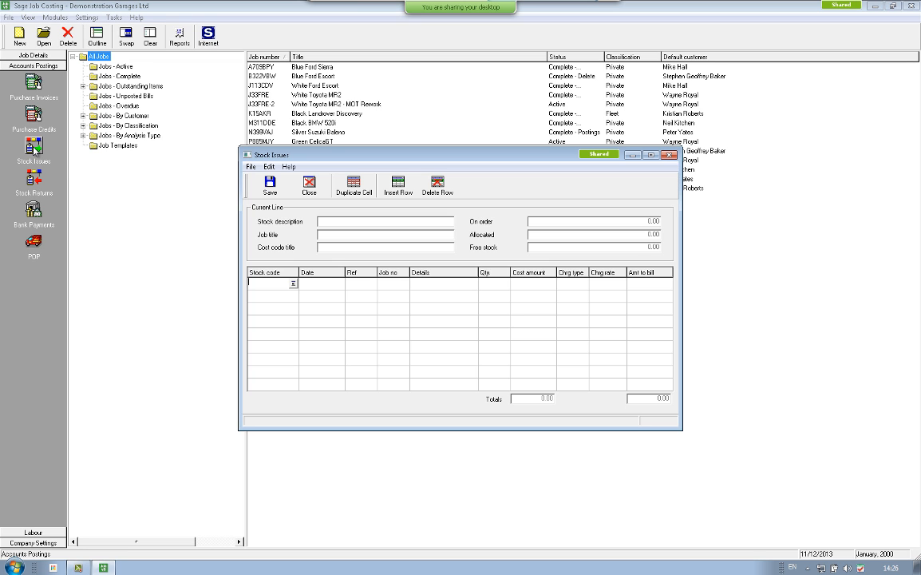
{"action": "left_click", "coordinate": [294, 284]}
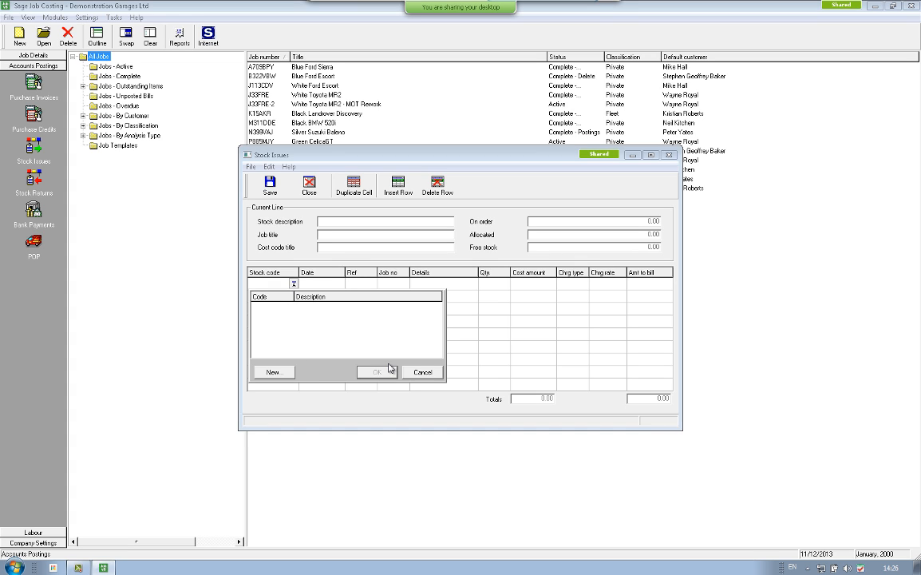
{"action": "left_click", "coordinate": [436, 375]}
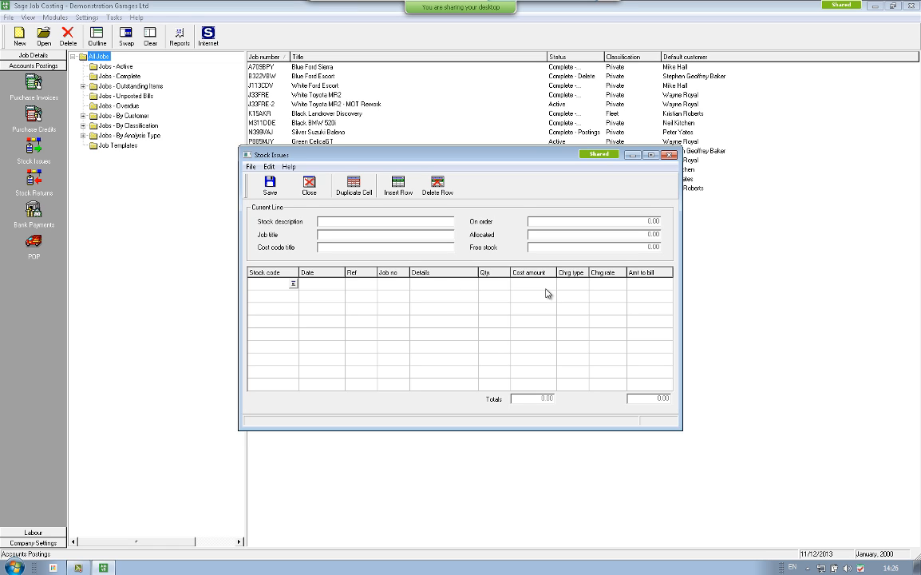
{"action": "left_click", "coordinate": [670, 155]}
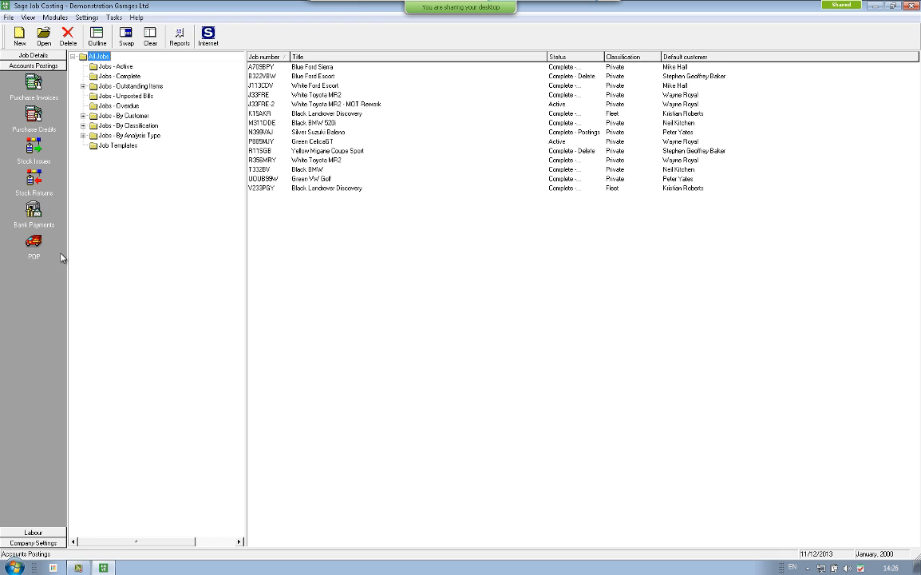
Start a bank payment line from account 1200 Bank Current Account, dated 11/12/2000
{"action": "left_click", "coordinate": [33, 208]}
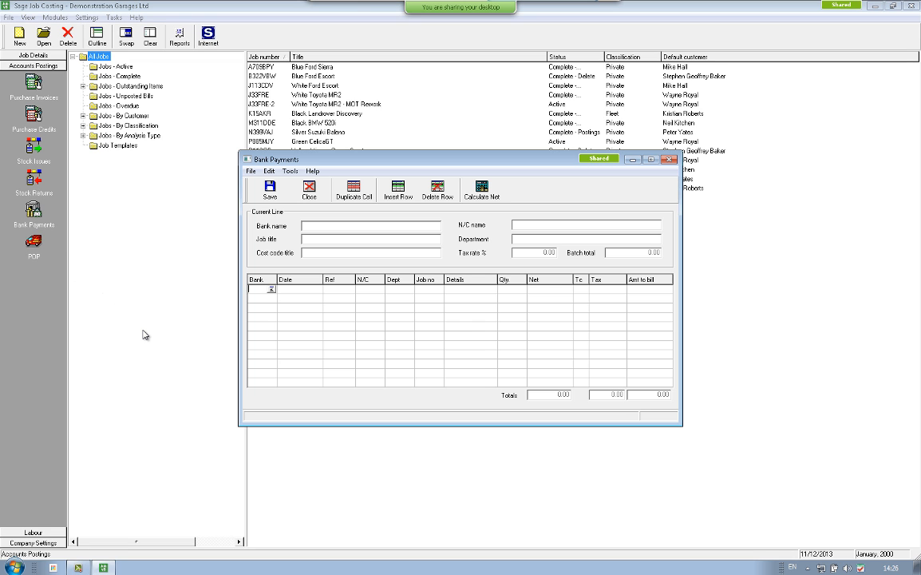
{"action": "left_click", "coordinate": [271, 289]}
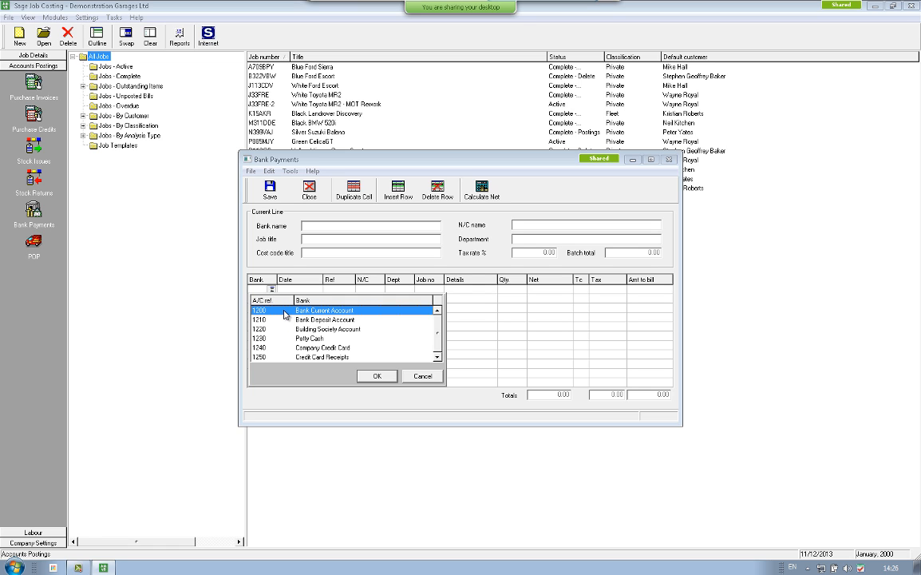
{"action": "double_click", "coordinate": [284, 313]}
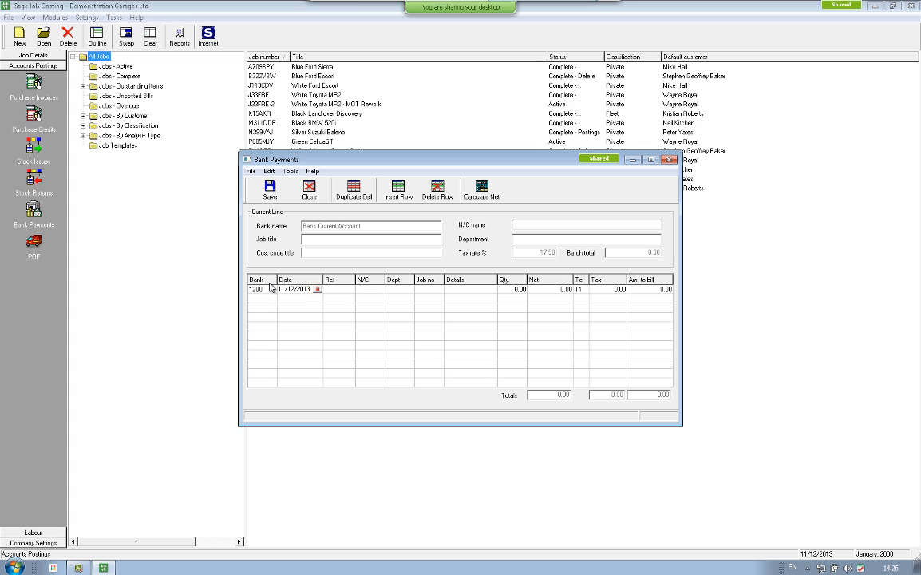
{"action": "key", "text": "Tab"}
Choose nominal code 7200 Electricity for the bank payment line
{"action": "left_click", "coordinate": [379, 292]}
{"action": "left_click", "coordinate": [380, 290]}
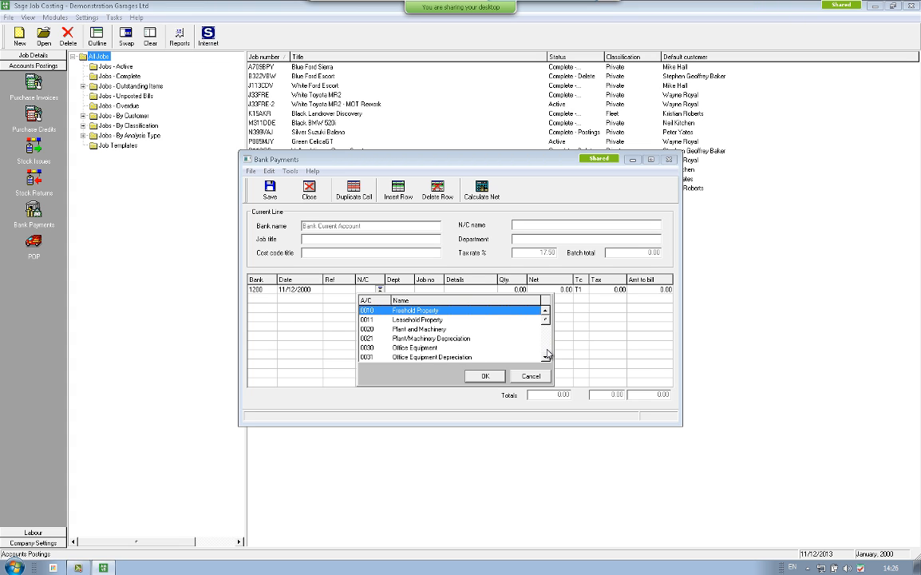
{"action": "scroll", "coordinate": [547, 354], "scroll_direction": "down", "scroll_amount": 4}
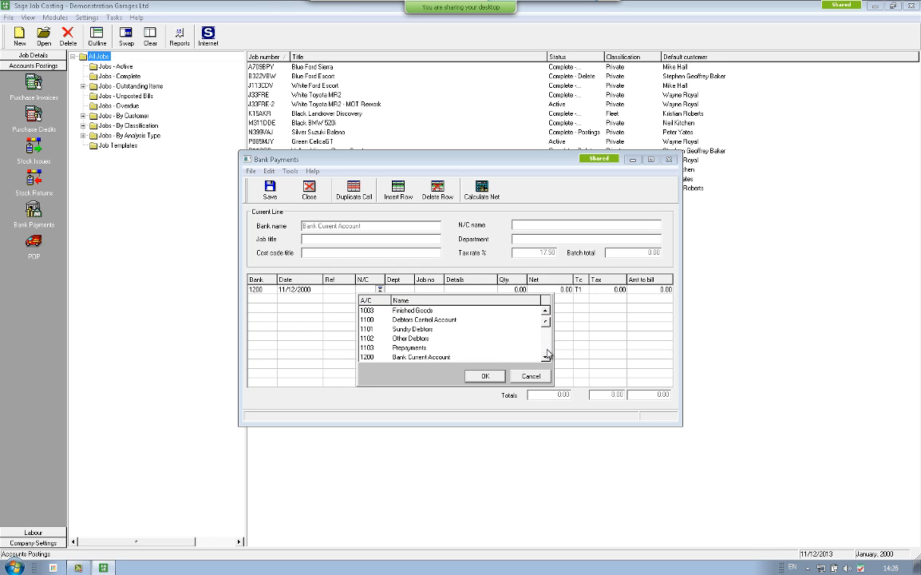
{"action": "scroll", "coordinate": [547, 355], "scroll_direction": "down", "scroll_amount": 15}
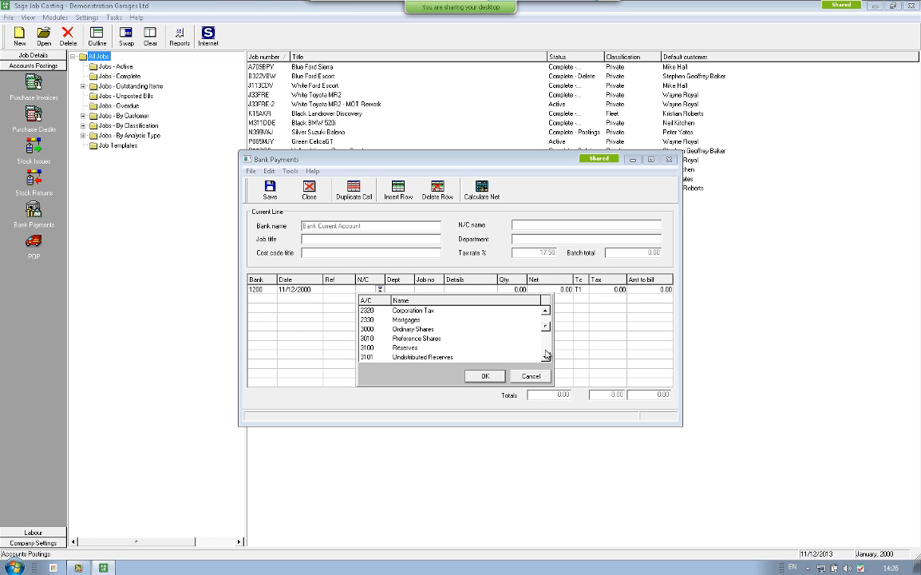
{"action": "scroll", "coordinate": [547, 355], "scroll_direction": "down", "scroll_amount": 8}
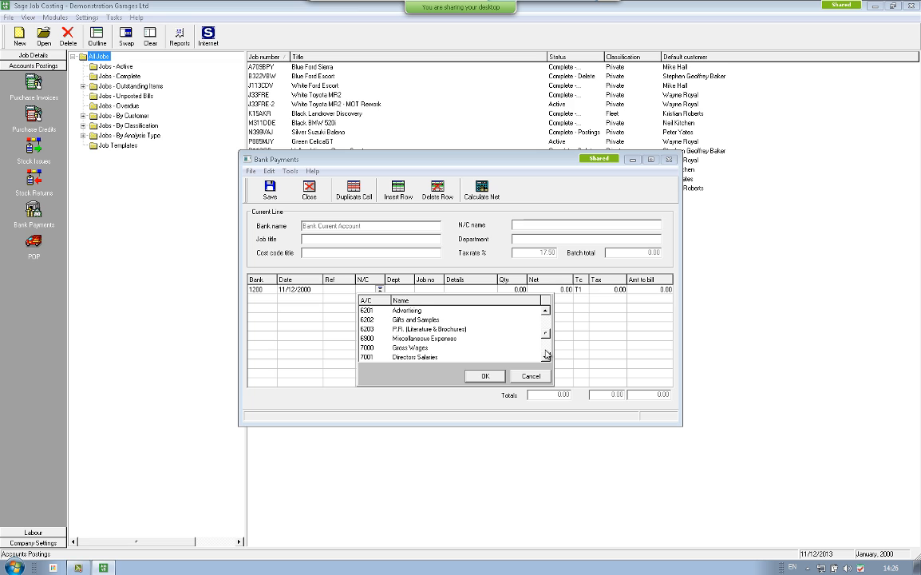
{"action": "scroll", "coordinate": [547, 356], "scroll_direction": "down", "scroll_amount": 7}
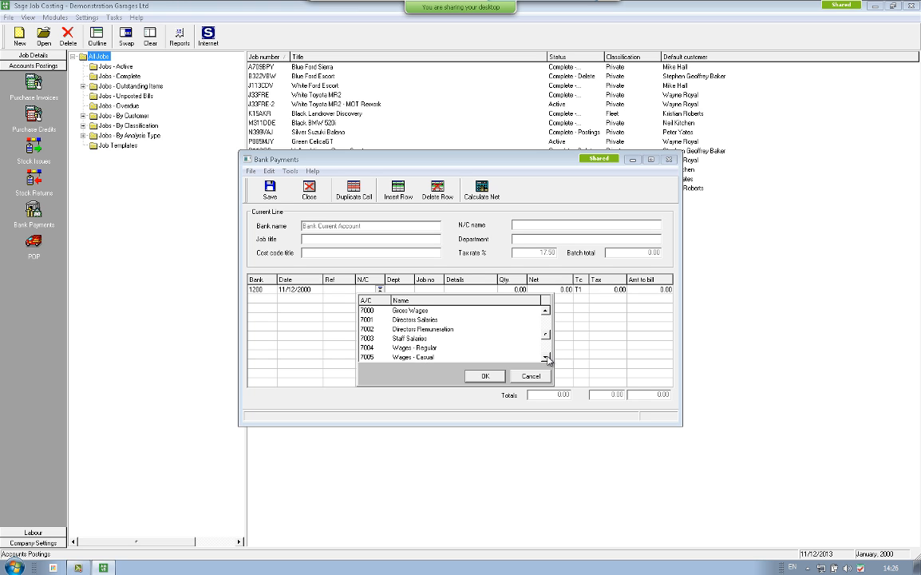
{"action": "scroll", "coordinate": [547, 357], "scroll_direction": "down", "scroll_amount": 8}
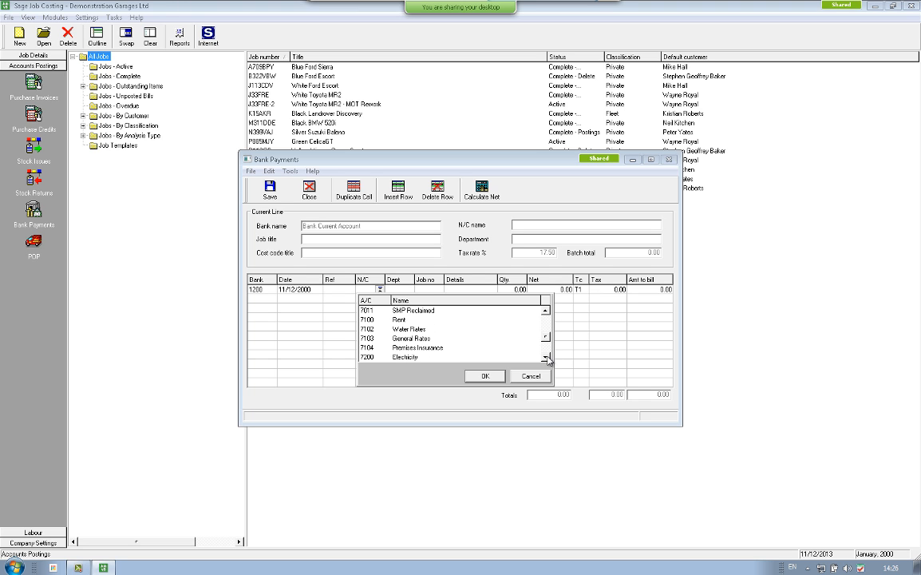
{"action": "double_click", "coordinate": [404, 357]}
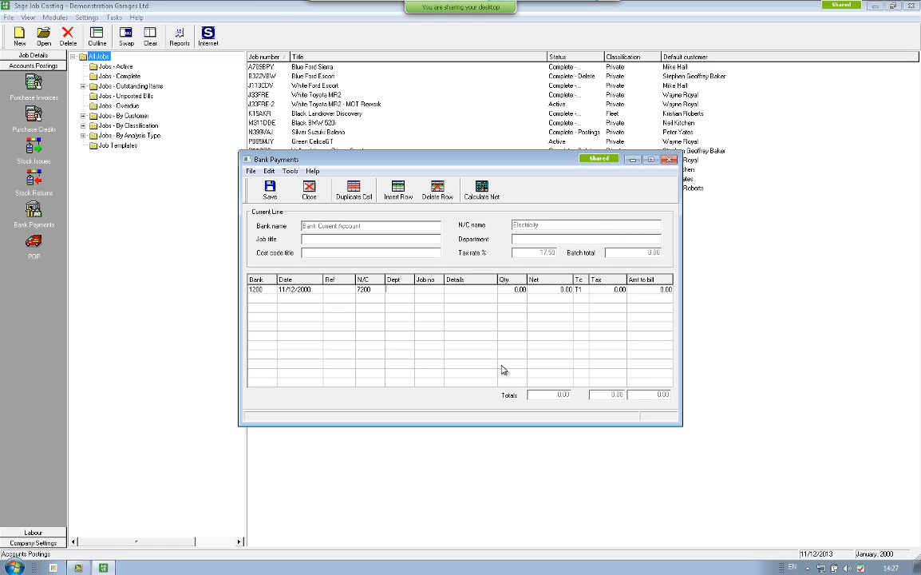
Assign the bank payment line to job J33FRE-2 with cost code MAT043 Tyre Check
{"action": "left_click", "coordinate": [406, 289]}
{"action": "key", "text": "Tab"}
{"action": "left_click", "coordinate": [438, 289]}
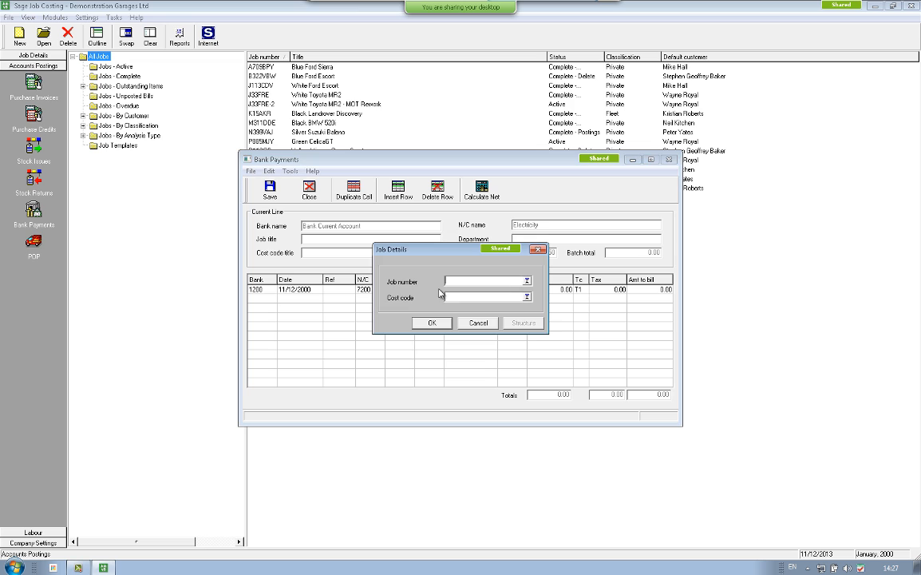
{"action": "left_click", "coordinate": [527, 281]}
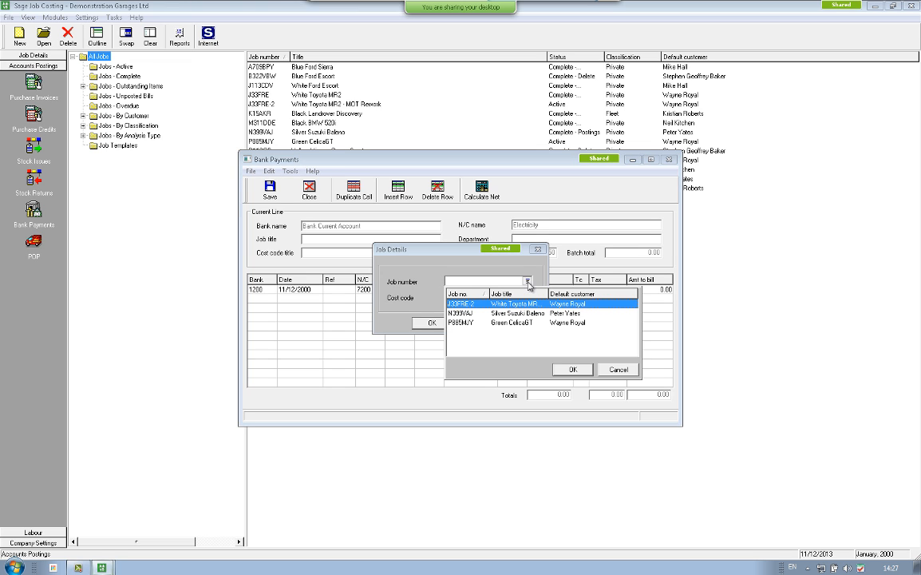
{"action": "left_click", "coordinate": [515, 302]}
{"action": "left_click", "coordinate": [527, 297]}
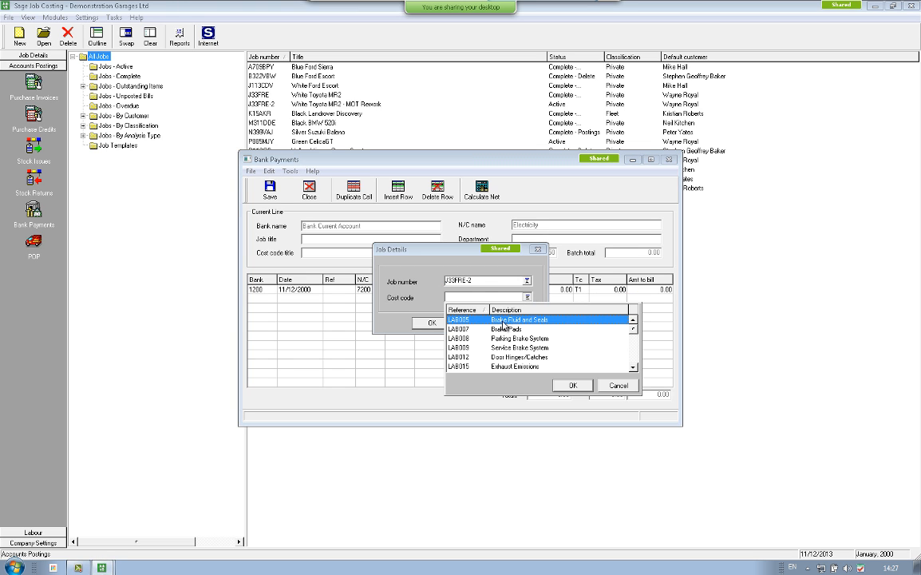
{"action": "scroll", "coordinate": [573, 323], "scroll_direction": "down", "scroll_amount": 5}
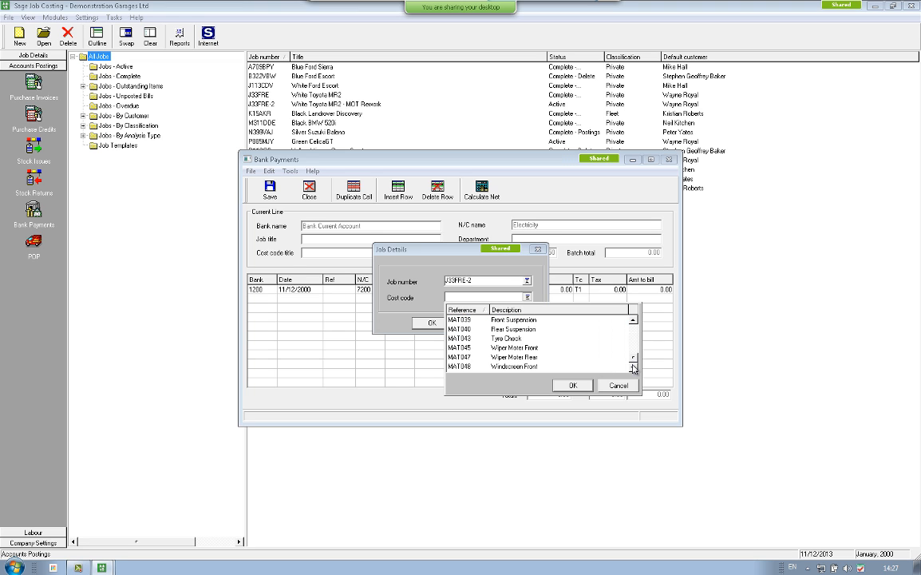
{"action": "double_click", "coordinate": [509, 339]}
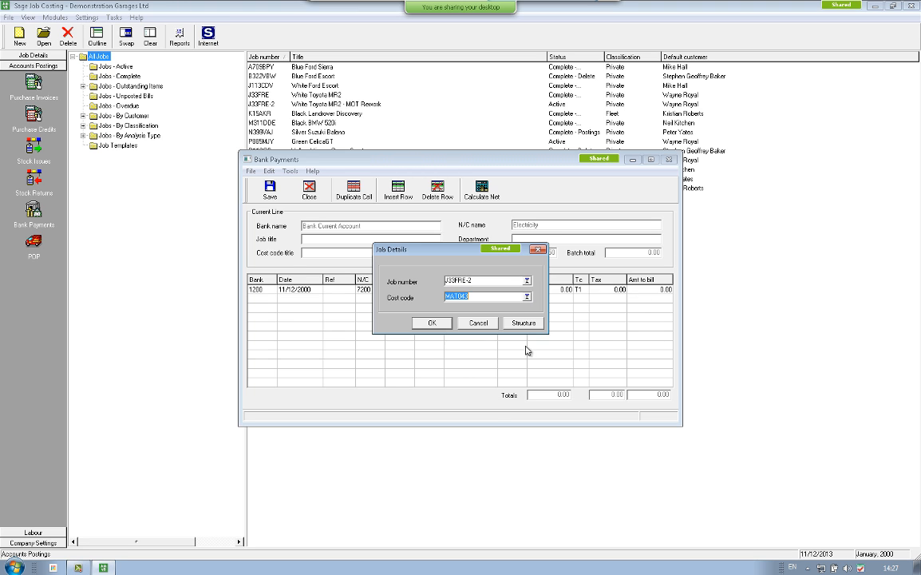
{"action": "left_click", "coordinate": [444, 325]}
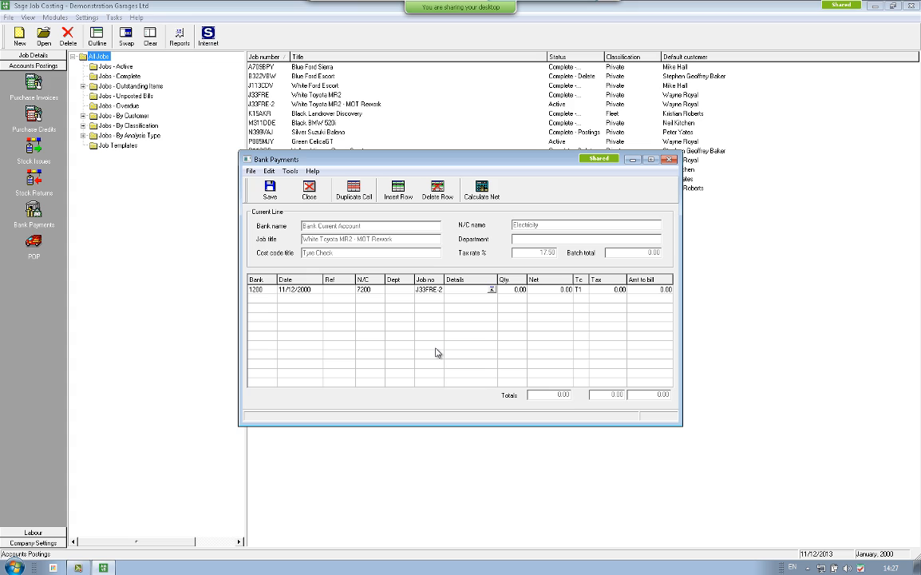
Set the bank payment line's quantity to 1 and net to 10, and save and close the bank payment
{"action": "left_click", "coordinate": [515, 291]}
{"action": "type", "text": "1"}
{"action": "key", "text": "Tab"}
{"action": "type", "text": "10"}
{"action": "key", "text": "Tab"}
{"action": "left_click", "coordinate": [271, 191]}
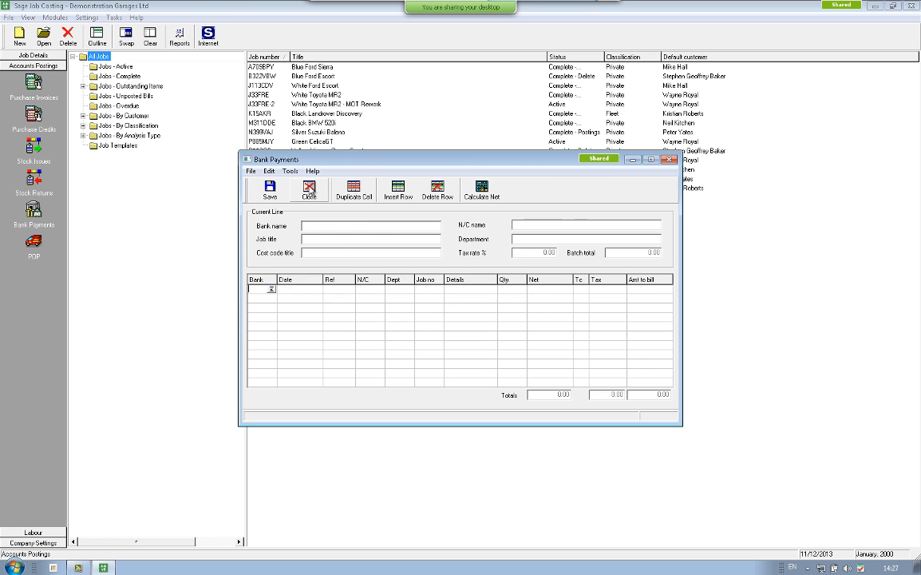
{"action": "left_click", "coordinate": [310, 191]}
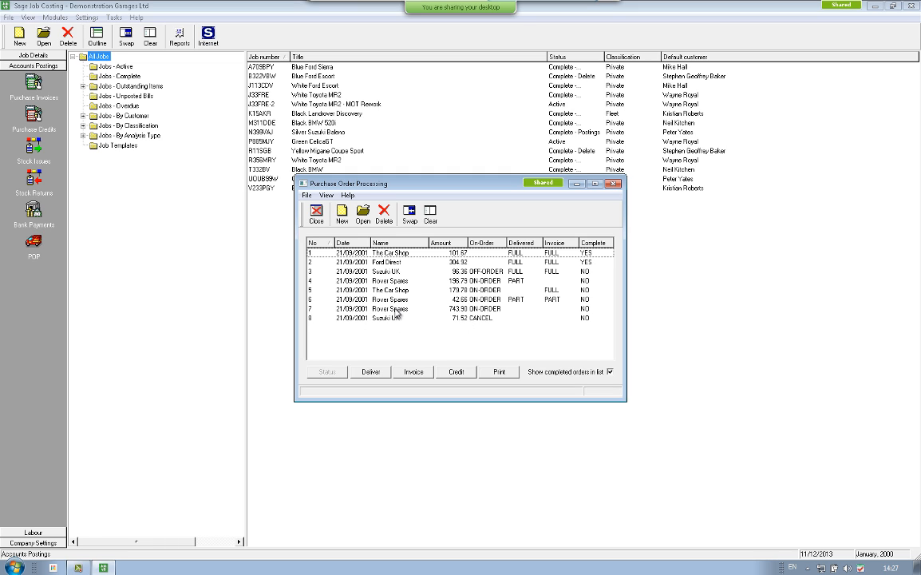
Start a new purchase order dated 11/12/2000 for supplier account FORD, accepting the account warning
{"action": "left_click", "coordinate": [342, 214]}
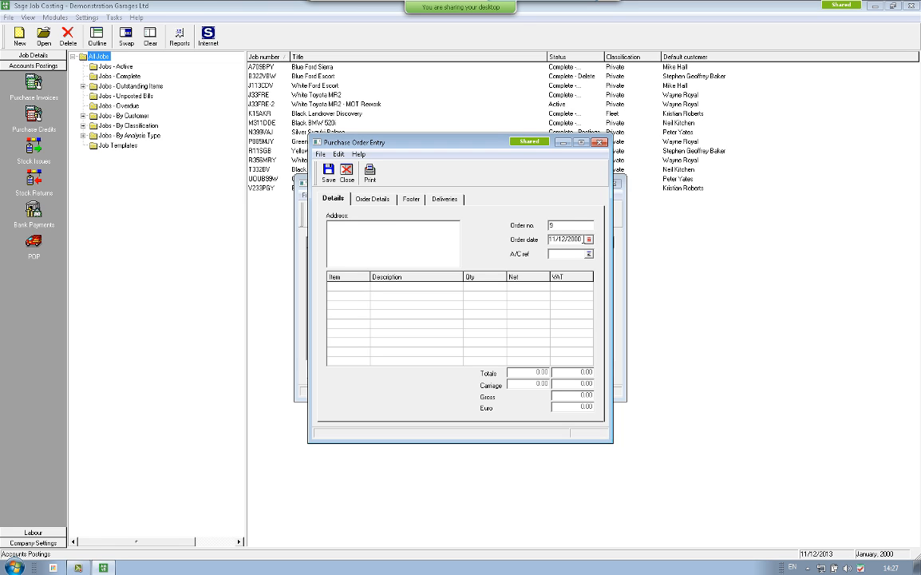
{"action": "left_click", "coordinate": [589, 254]}
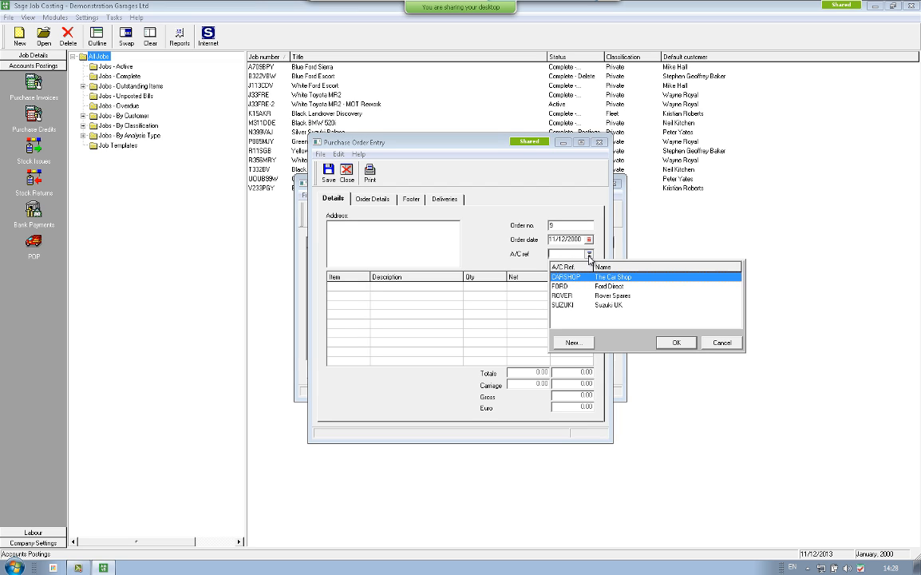
{"action": "double_click", "coordinate": [591, 286]}
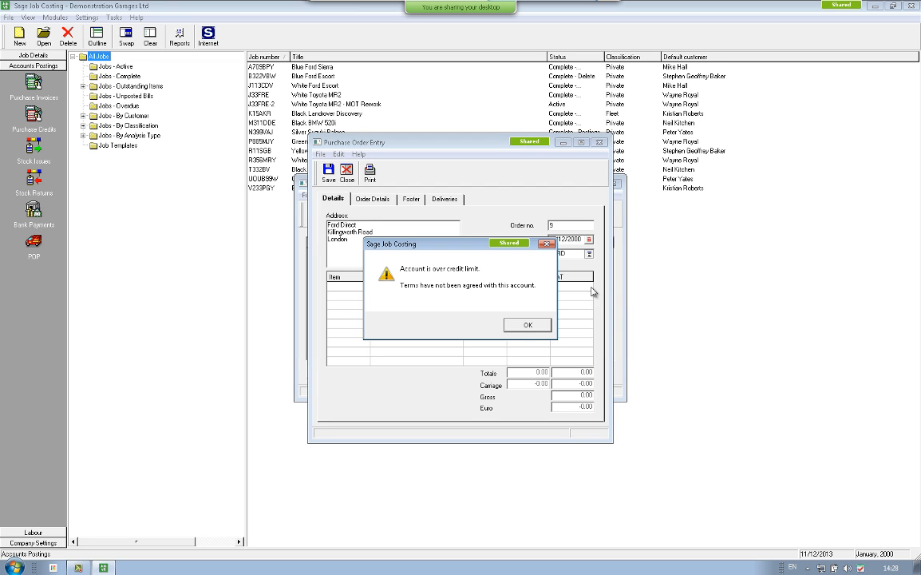
{"action": "left_click", "coordinate": [526, 325]}
Add special product item S1 to the order with description "cable", quantity 1 and unit price 12.00
{"action": "left_click", "coordinate": [365, 288]}
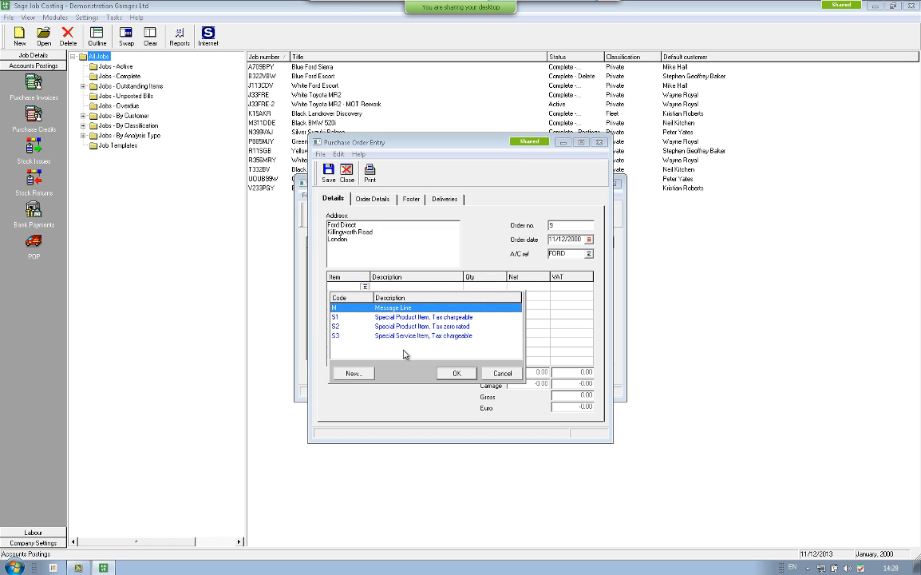
{"action": "double_click", "coordinate": [401, 318]}
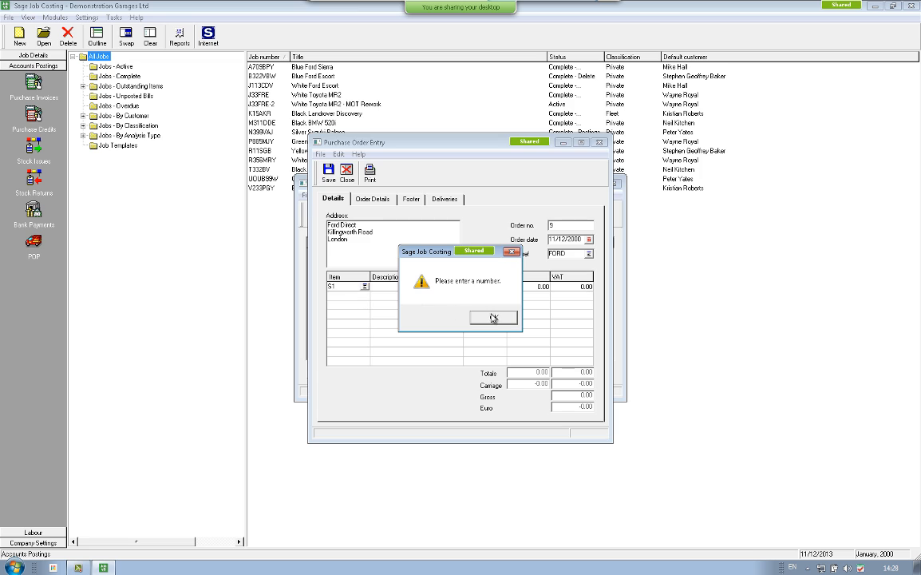
{"action": "left_click", "coordinate": [494, 316]}
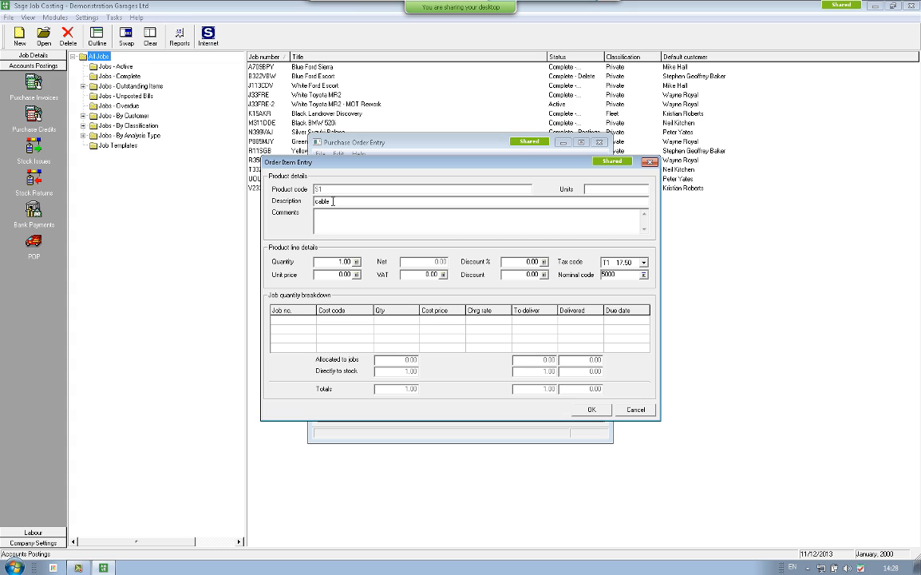
{"action": "left_click", "coordinate": [329, 274]}
{"action": "type", "text": "12"}
{"action": "key", "text": "Tab"}
{"action": "key", "text": "Tab"}
{"action": "key", "text": "Tab"}
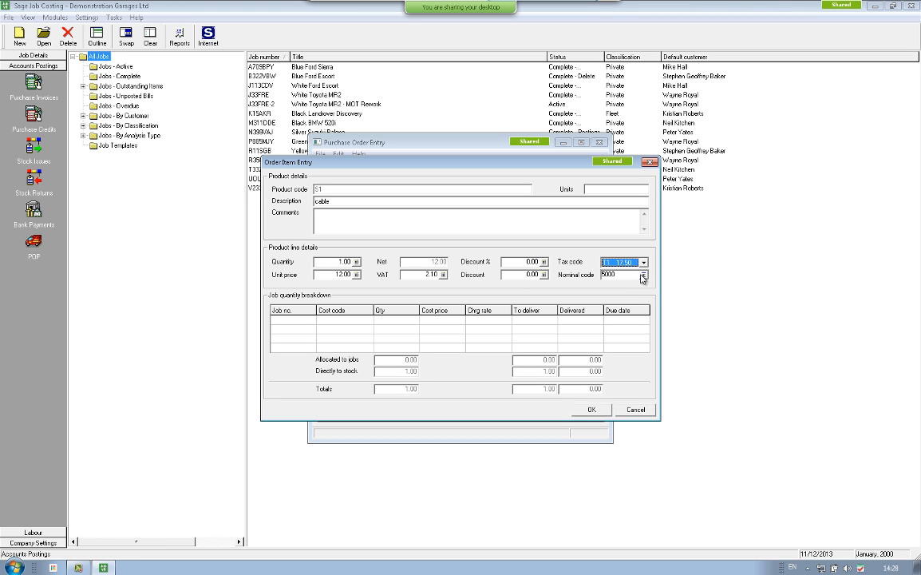
{"action": "key", "text": "Tab"}
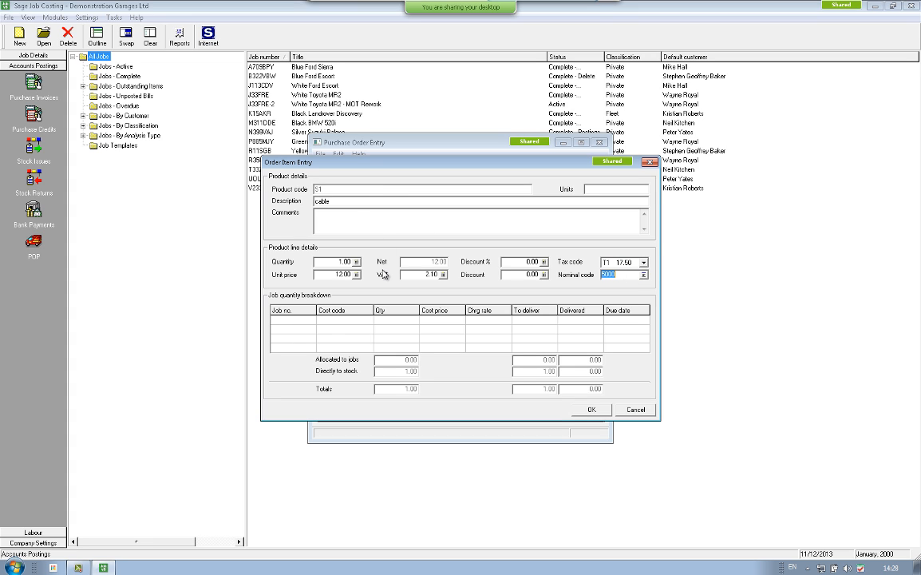
Assign the cable item's quantity breakdown line to job J33FRE-2 with cost code LAB007
{"action": "left_click", "coordinate": [295, 319]}
{"action": "left_click", "coordinate": [310, 319]}
{"action": "left_click", "coordinate": [527, 281]}
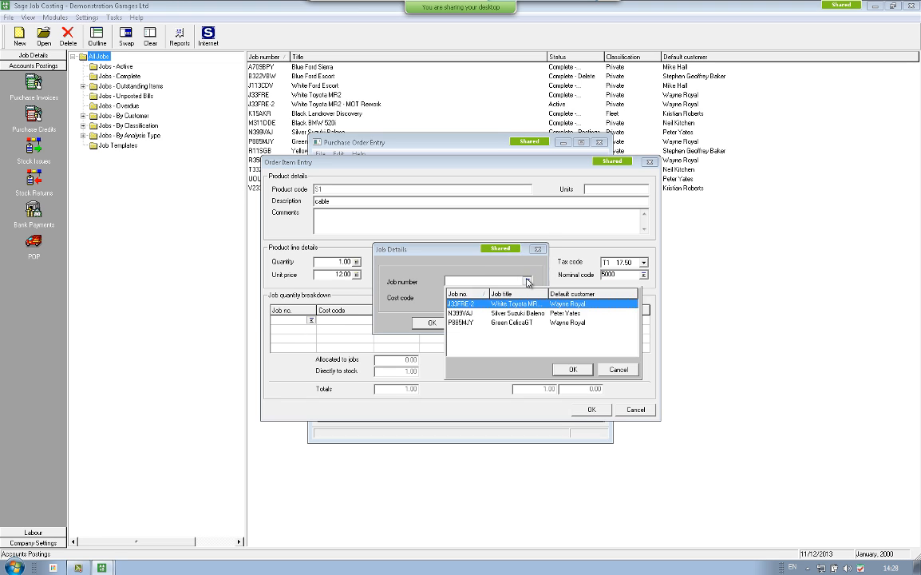
{"action": "left_click", "coordinate": [527, 281]}
{"action": "left_click", "coordinate": [527, 281]}
{"action": "left_click", "coordinate": [524, 305]}
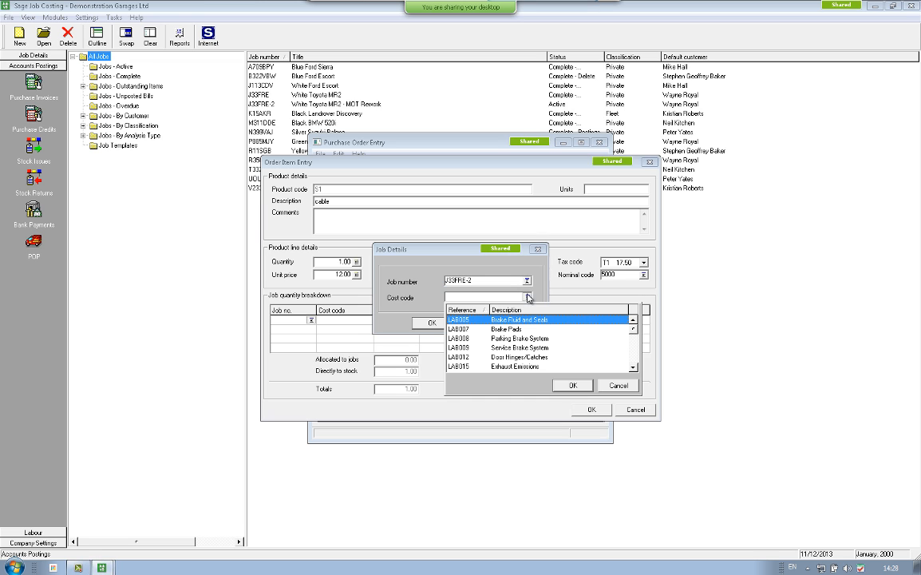
{"action": "left_click", "coordinate": [505, 329]}
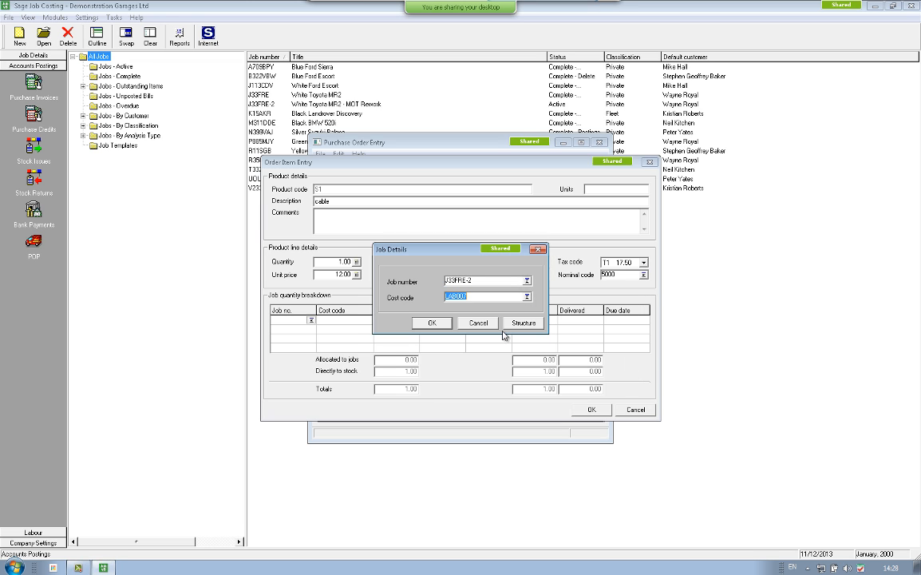
{"action": "left_click", "coordinate": [423, 322]}
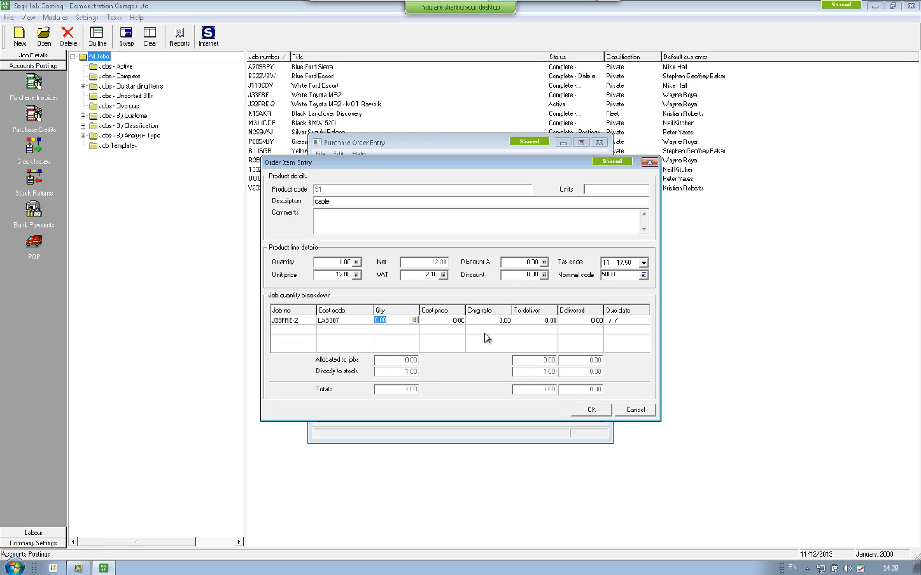
Allocate a quantity of 1 to the job line and confirm the order item
{"action": "type", "text": "1"}
{"action": "key", "text": "Tab"}
{"action": "key", "text": "Tab"}
{"action": "left_click", "coordinate": [592, 408]}
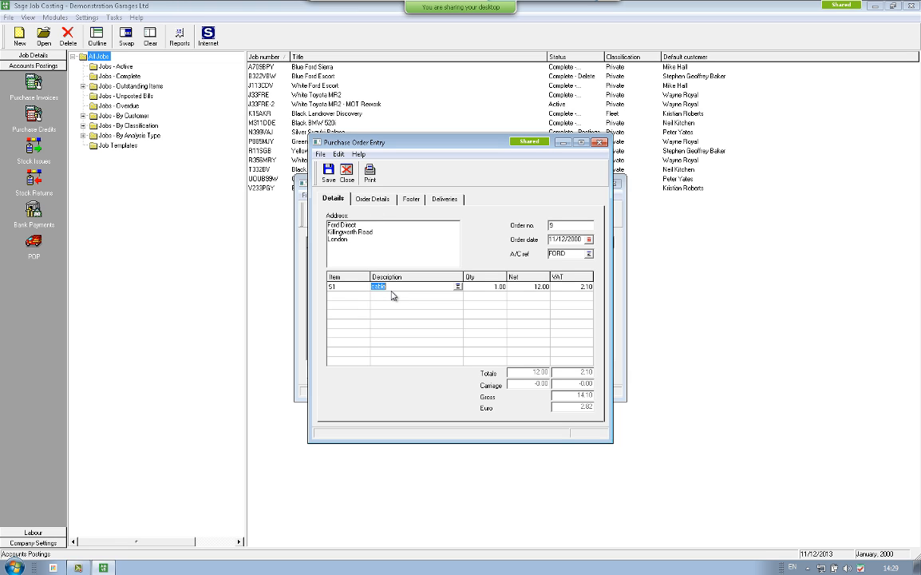
Review the purchase order's supplier details, footer and deliveries, and save it as On Order despite the credit limit, closing the entry form
{"action": "left_click", "coordinate": [338, 179]}
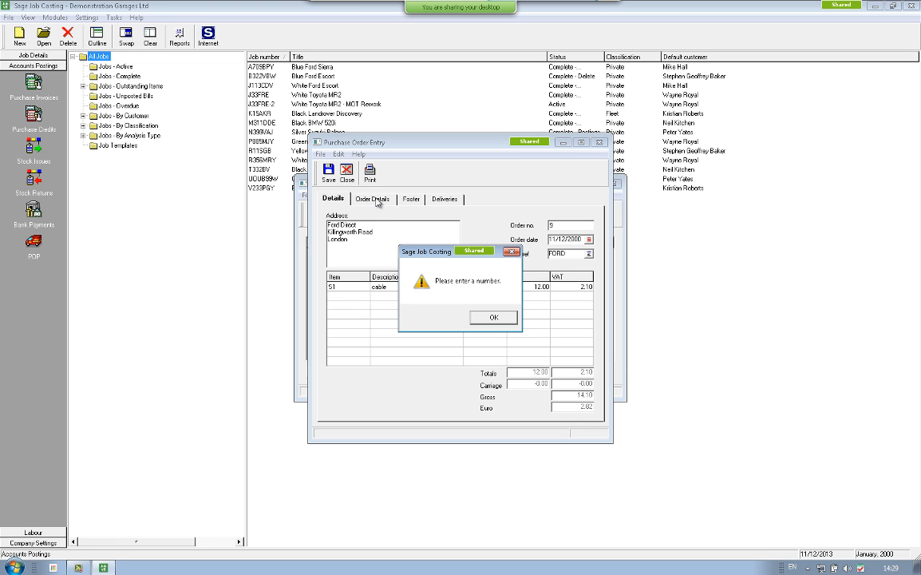
{"action": "left_click", "coordinate": [483, 318]}
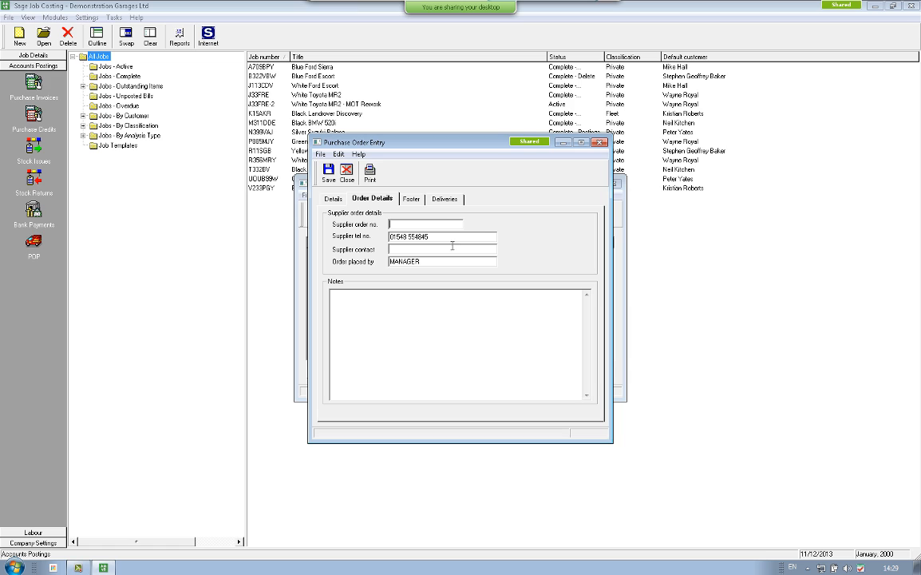
{"action": "left_click", "coordinate": [413, 199]}
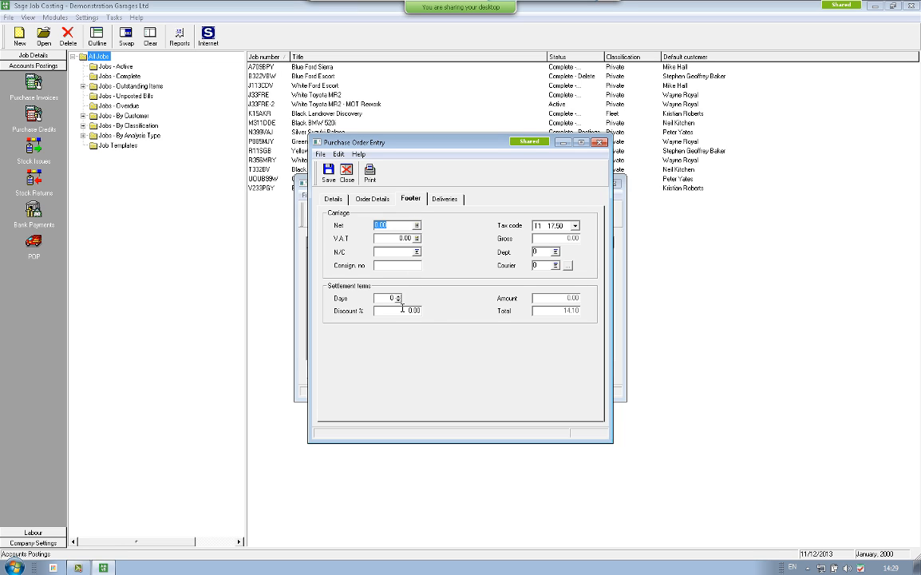
{"action": "left_click", "coordinate": [444, 199]}
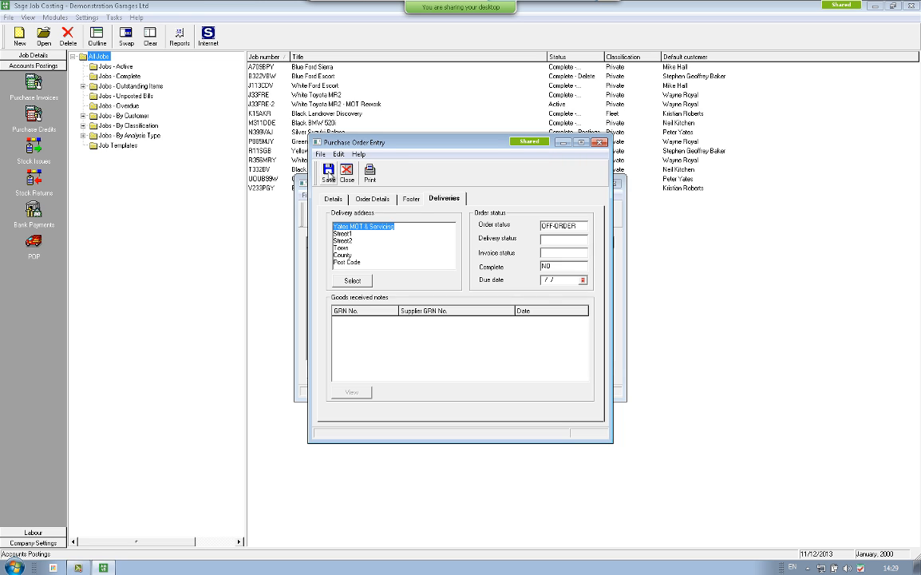
{"action": "left_click", "coordinate": [328, 173]}
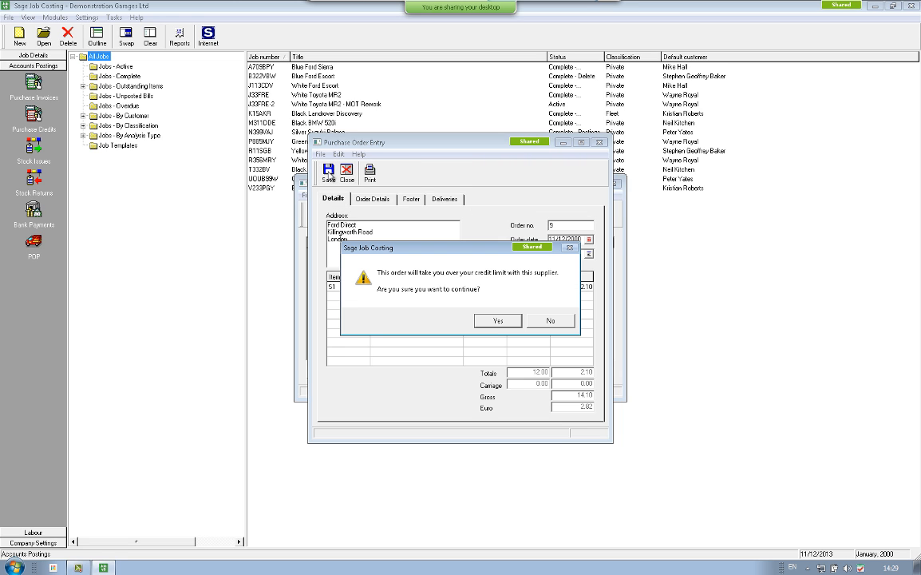
{"action": "left_click", "coordinate": [497, 321]}
{"action": "left_click", "coordinate": [493, 310]}
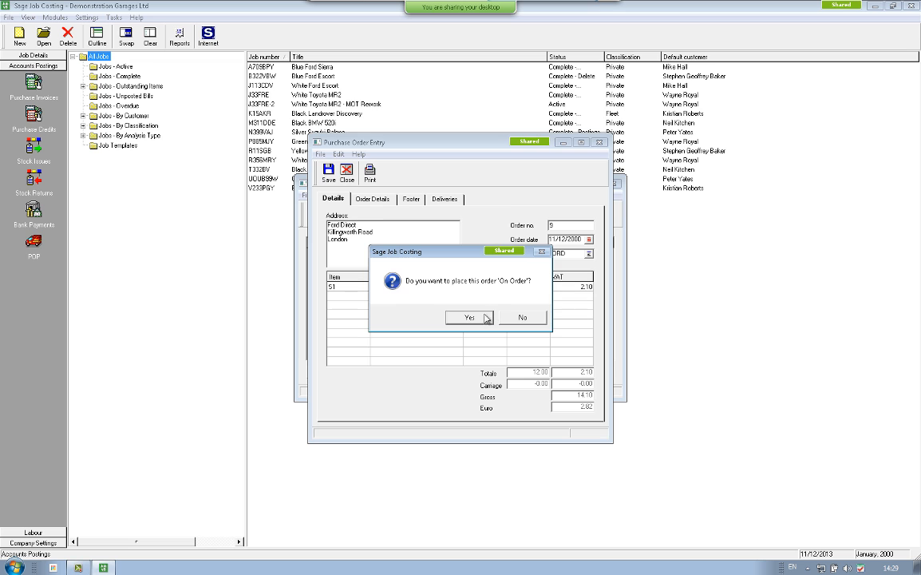
{"action": "left_click", "coordinate": [470, 318]}
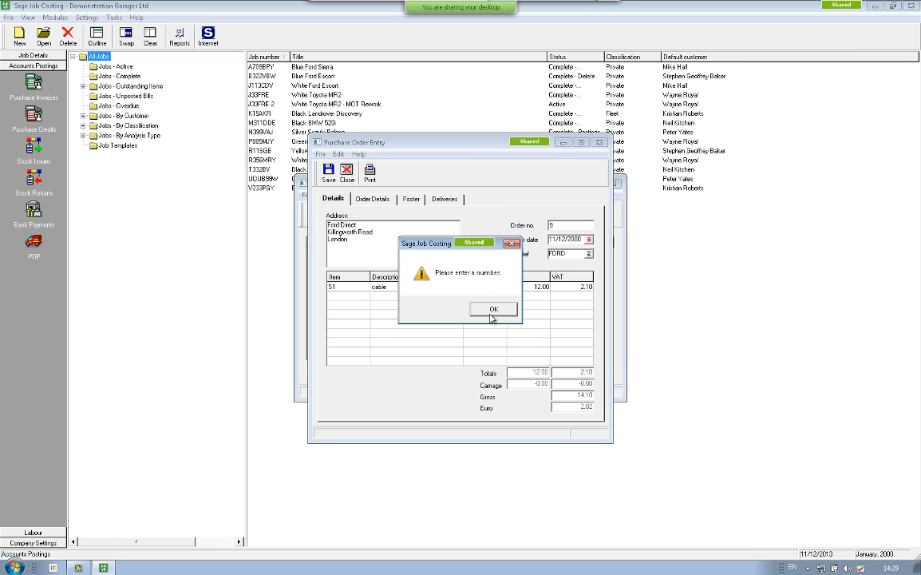
{"action": "left_click", "coordinate": [444, 286]}
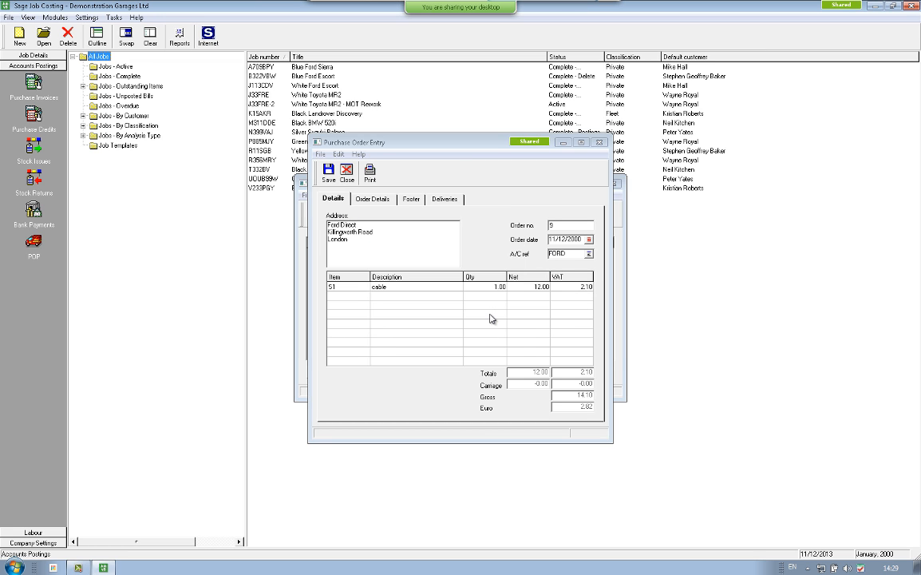
{"action": "left_click", "coordinate": [347, 182]}
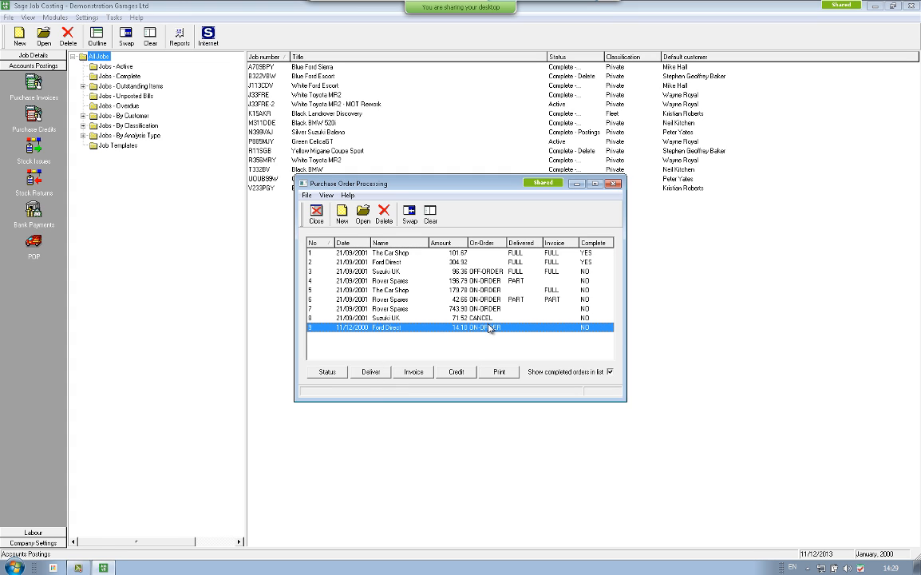
Create a goods received note from the selected Ford Direct order, save it and close the note entry
{"action": "left_click", "coordinate": [327, 372]}
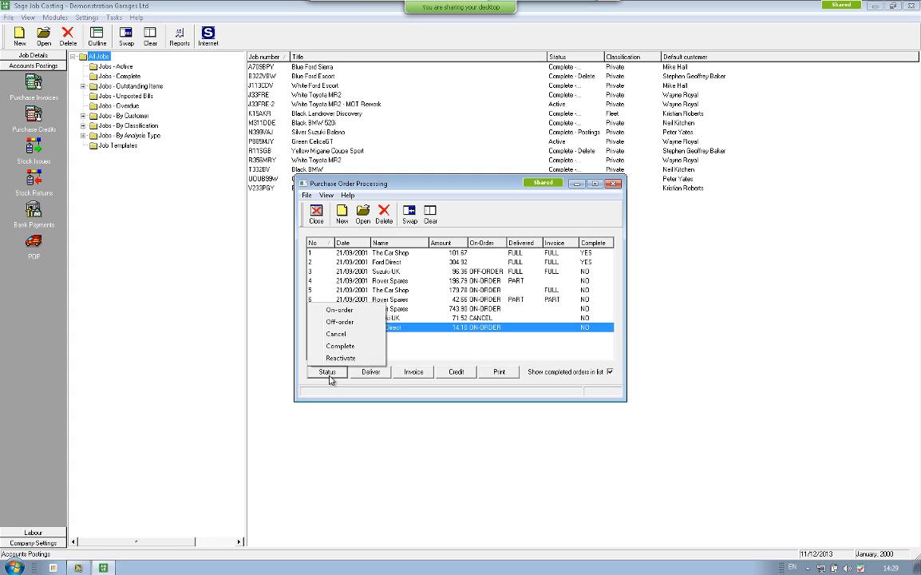
{"action": "left_click", "coordinate": [368, 373]}
{"action": "left_click", "coordinate": [372, 374]}
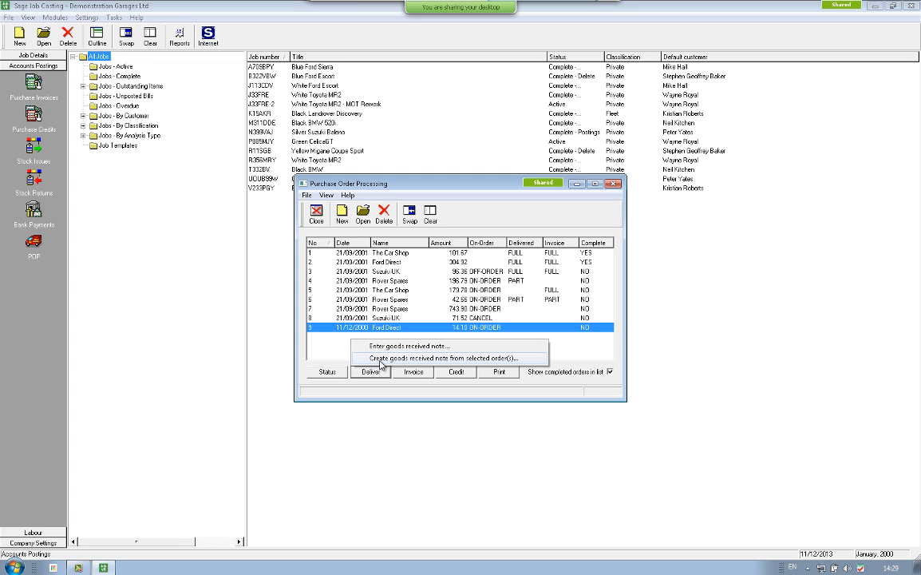
{"action": "left_click", "coordinate": [381, 359]}
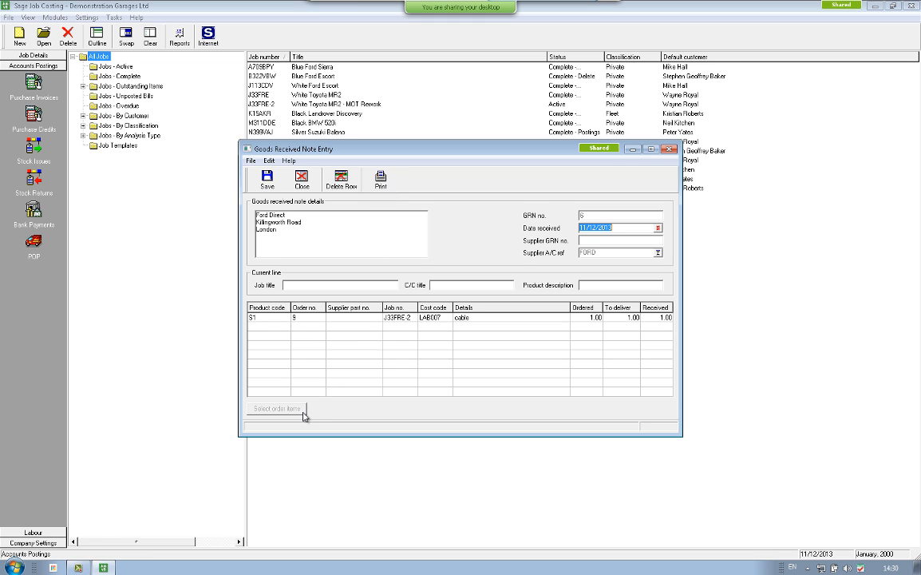
{"action": "left_click", "coordinate": [265, 181]}
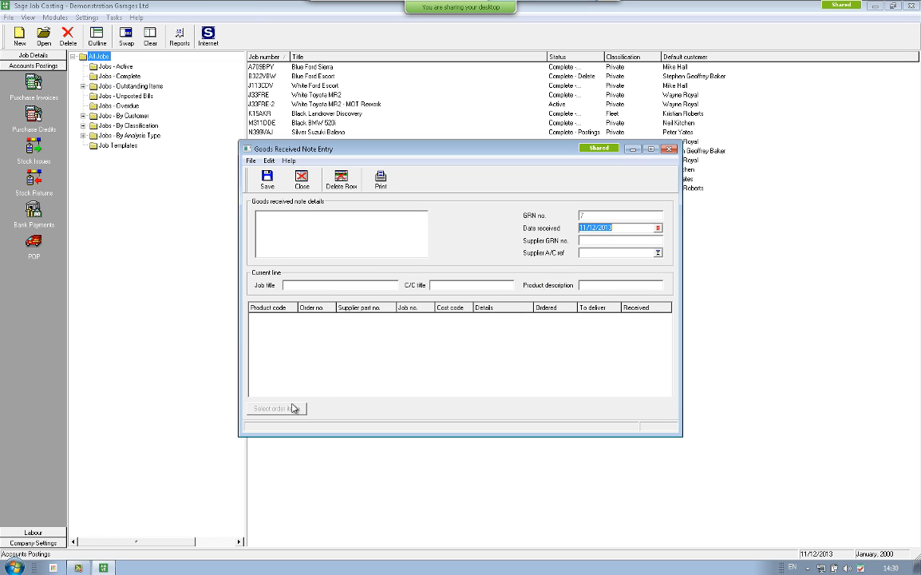
{"action": "left_click", "coordinate": [301, 178]}
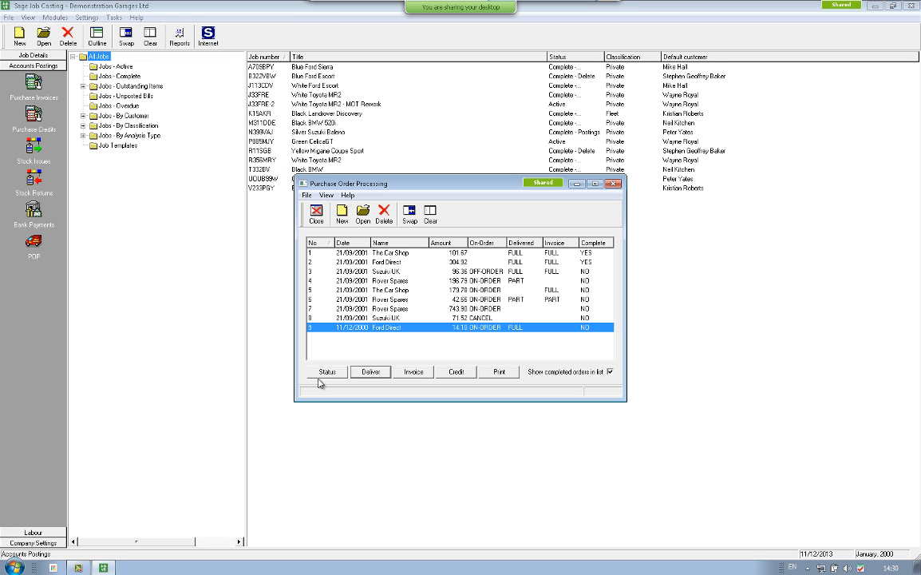
Create and save a purchase invoice from the Ford Direct order, using all outstanding to invoice with order item details
{"action": "left_click", "coordinate": [414, 372]}
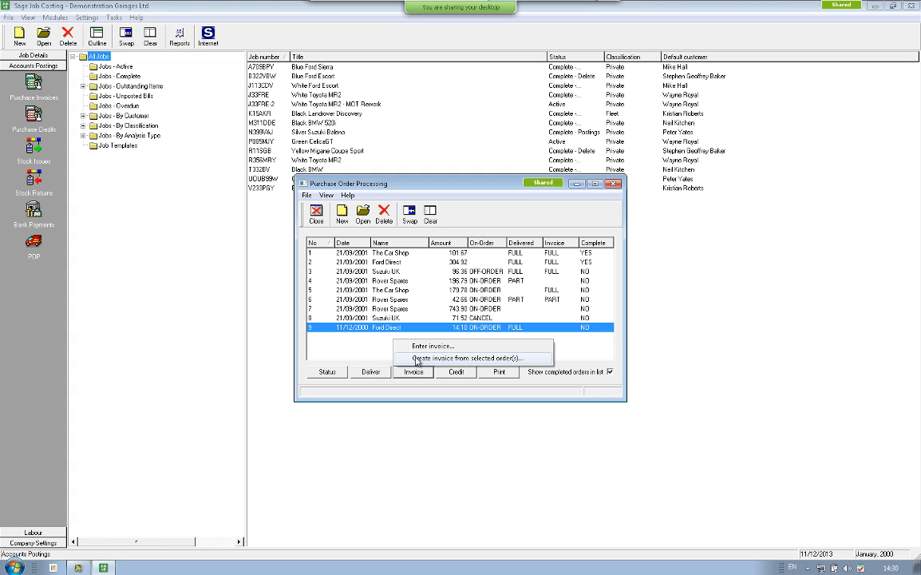
{"action": "left_click", "coordinate": [416, 359]}
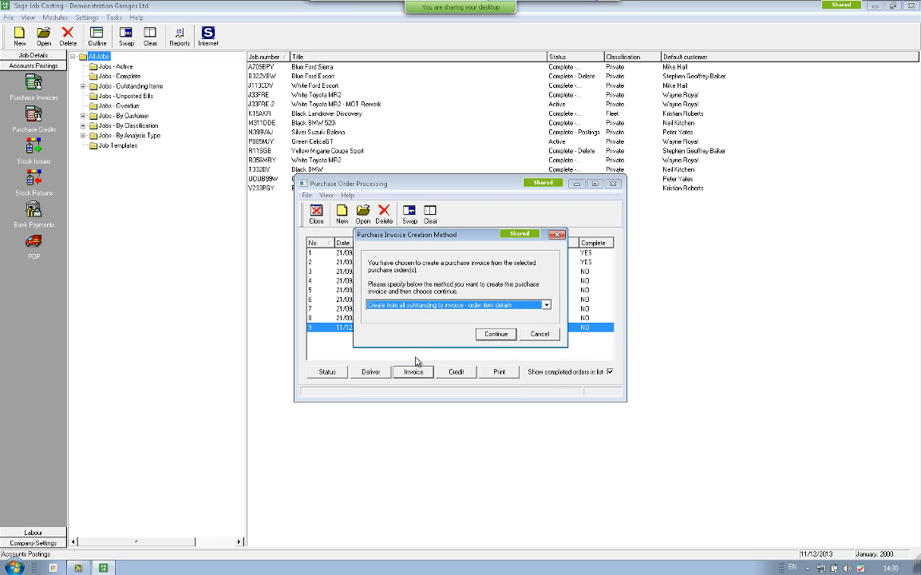
{"action": "left_click", "coordinate": [476, 306]}
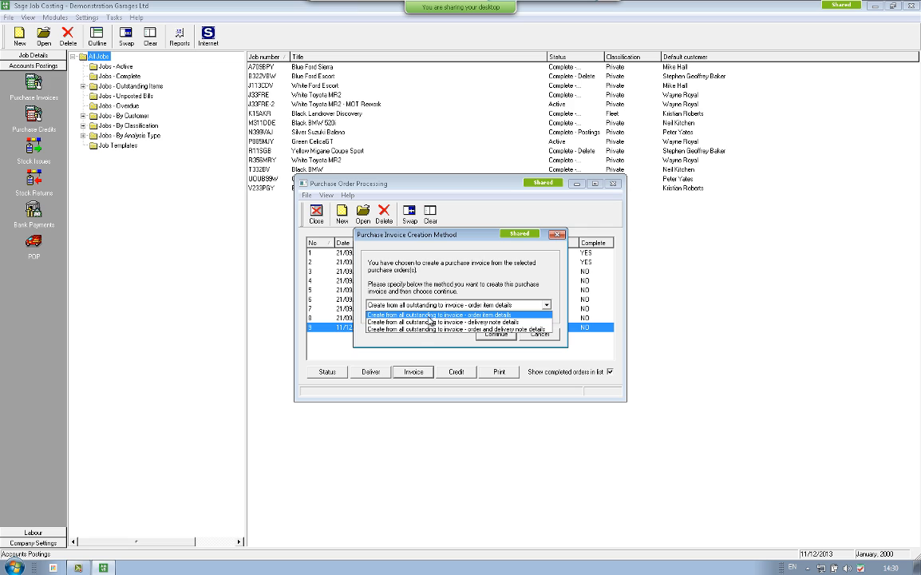
{"action": "left_click", "coordinate": [523, 315]}
{"action": "left_click", "coordinate": [508, 334]}
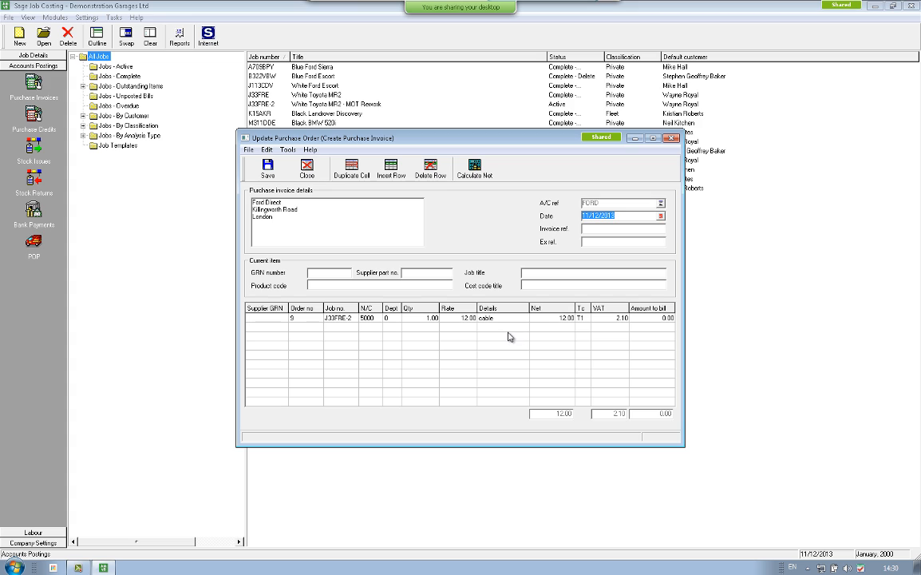
{"action": "left_click", "coordinate": [269, 170]}
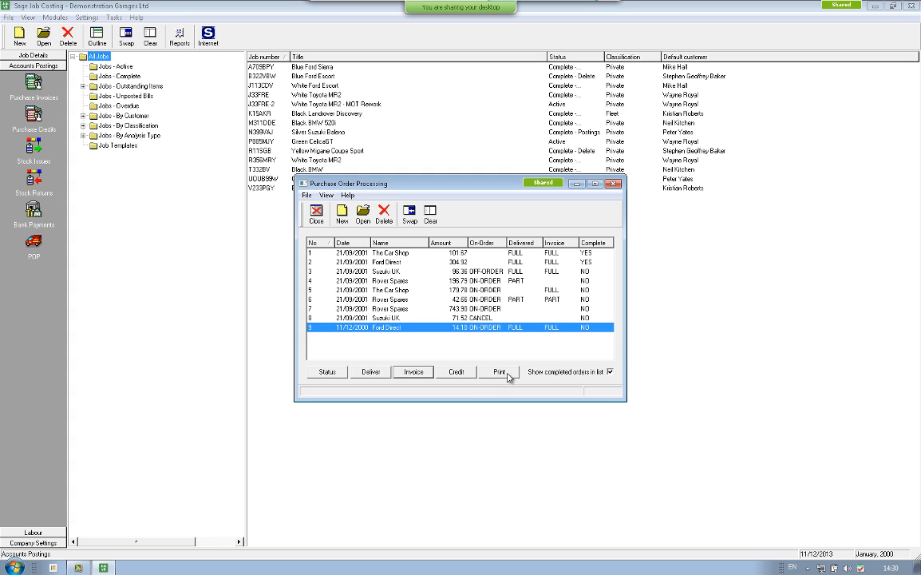
Set the Ford Direct order's status to Complete and close purchase order processing
{"action": "left_click", "coordinate": [327, 372]}
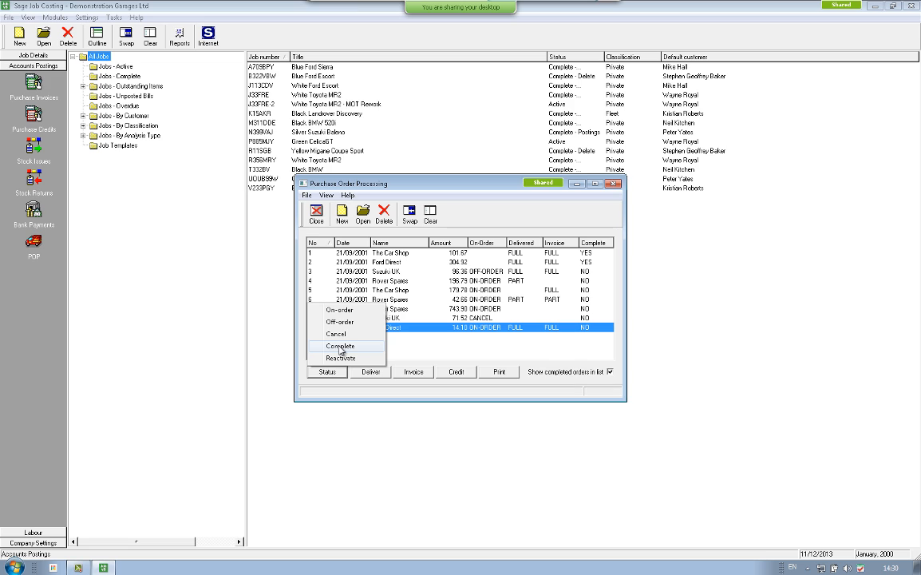
{"action": "left_click", "coordinate": [340, 346]}
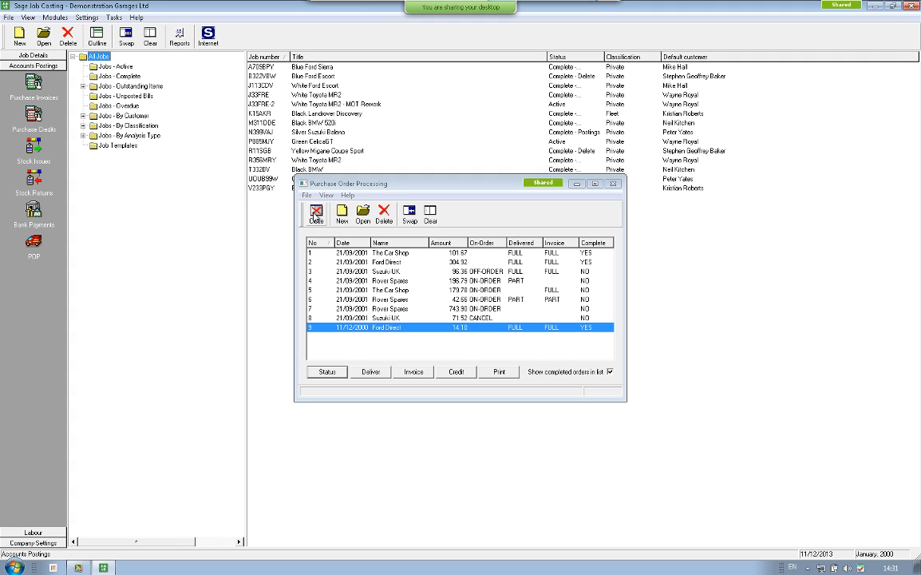
{"action": "left_click", "coordinate": [615, 186]}
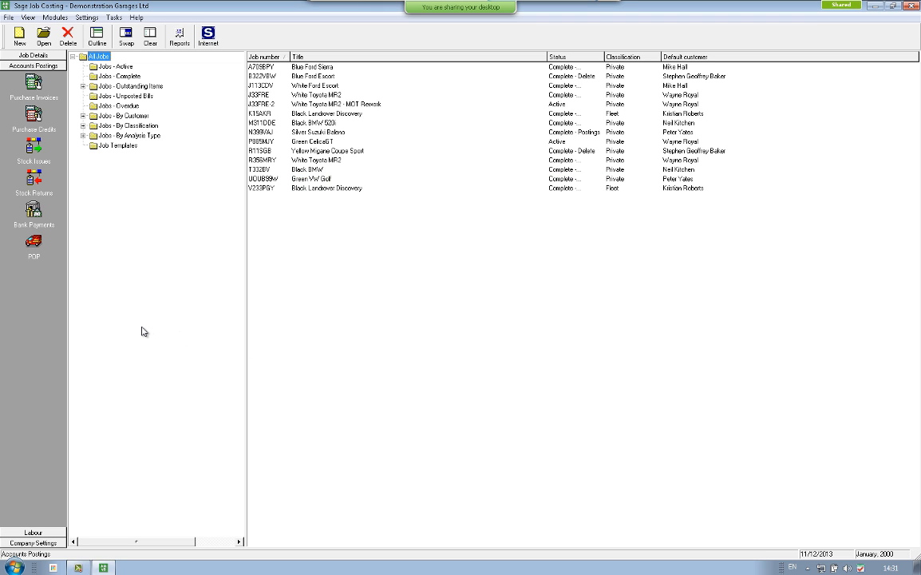
List the active jobs in the Job Details module and view the charging types under outstanding items
{"action": "left_click", "coordinate": [34, 56]}
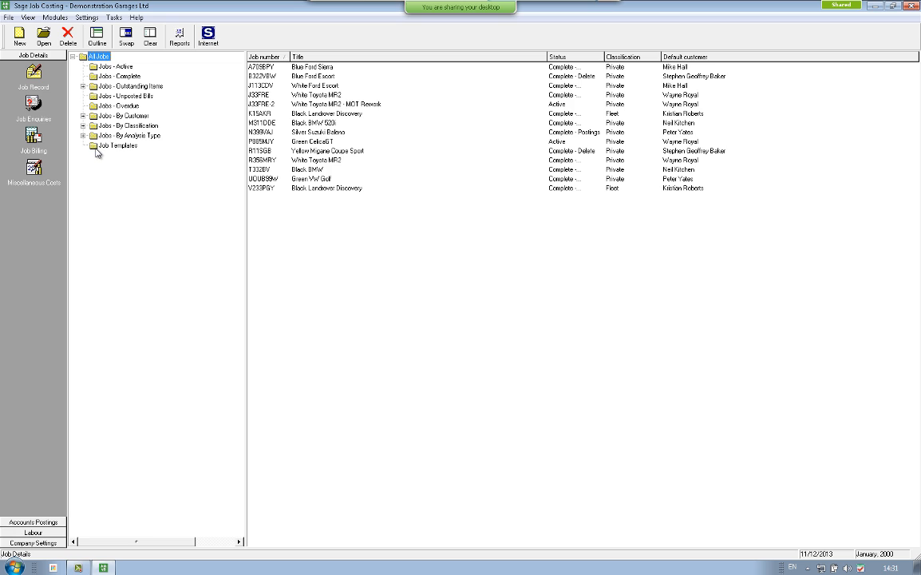
{"action": "left_click", "coordinate": [102, 68]}
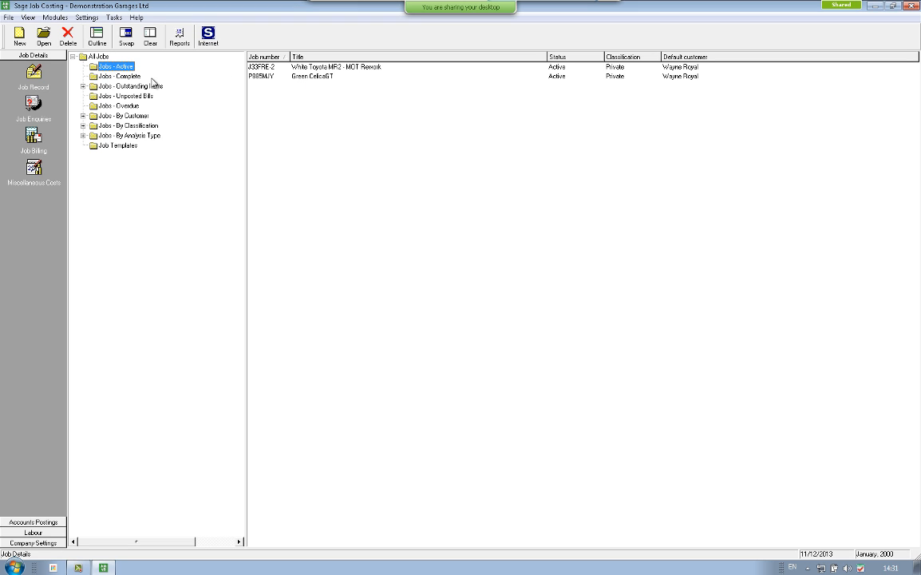
{"action": "left_click", "coordinate": [83, 86]}
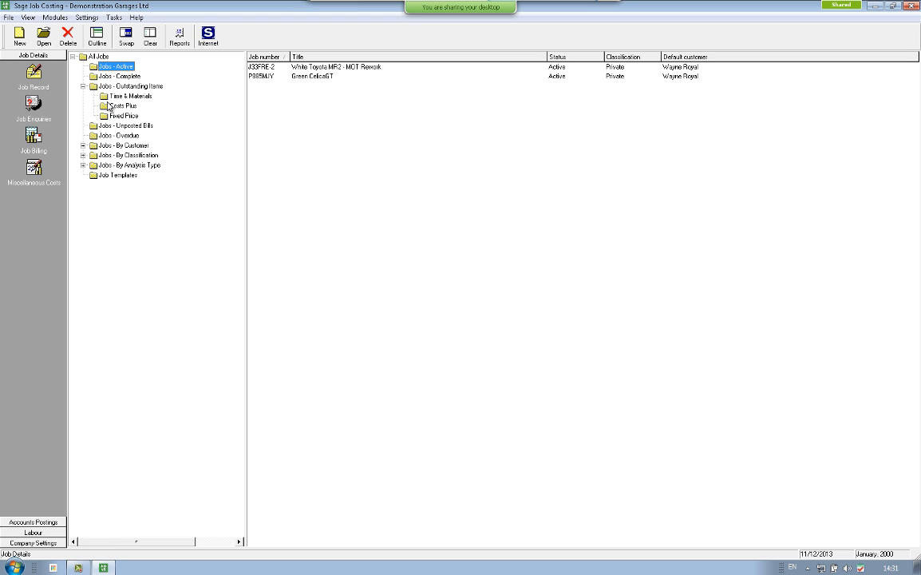
{"action": "left_click", "coordinate": [83, 86]}
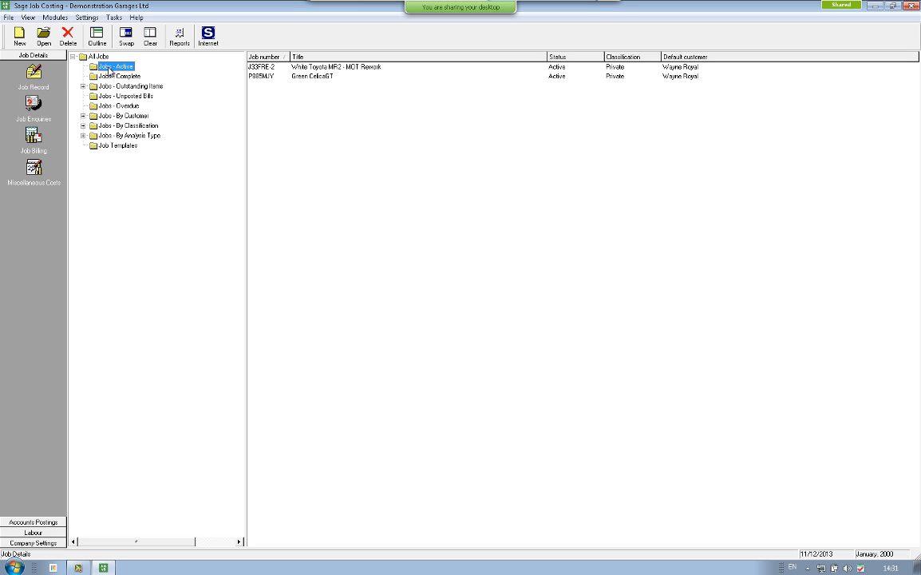
Open the job record for White Toyota MR2 - MOT Rework and review its status options, keeping Active
{"action": "left_click", "coordinate": [346, 69]}
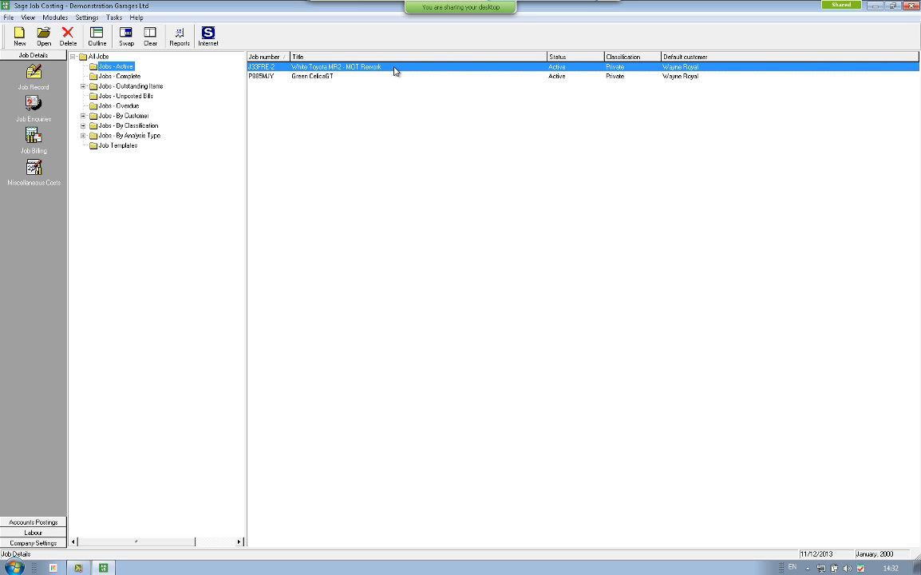
{"action": "left_click", "coordinate": [34, 73]}
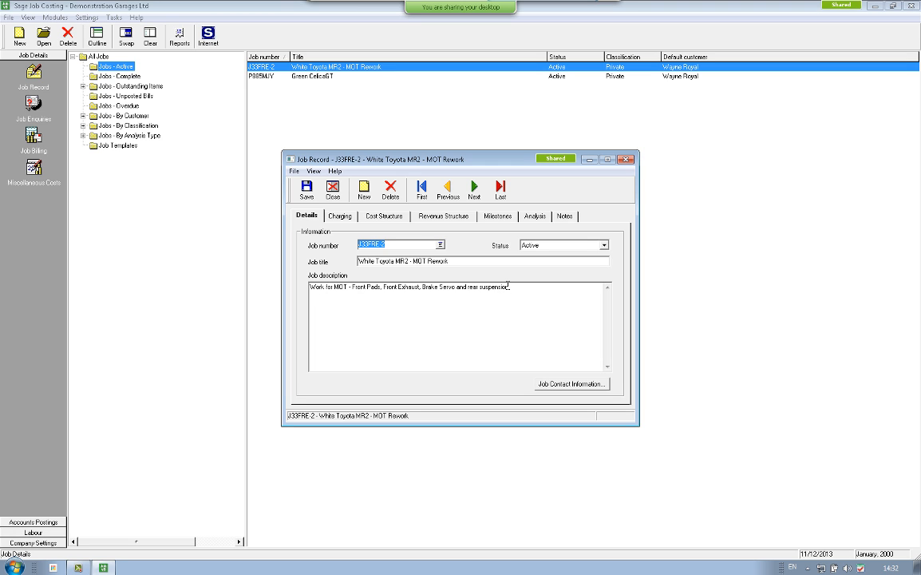
{"action": "left_click", "coordinate": [595, 249]}
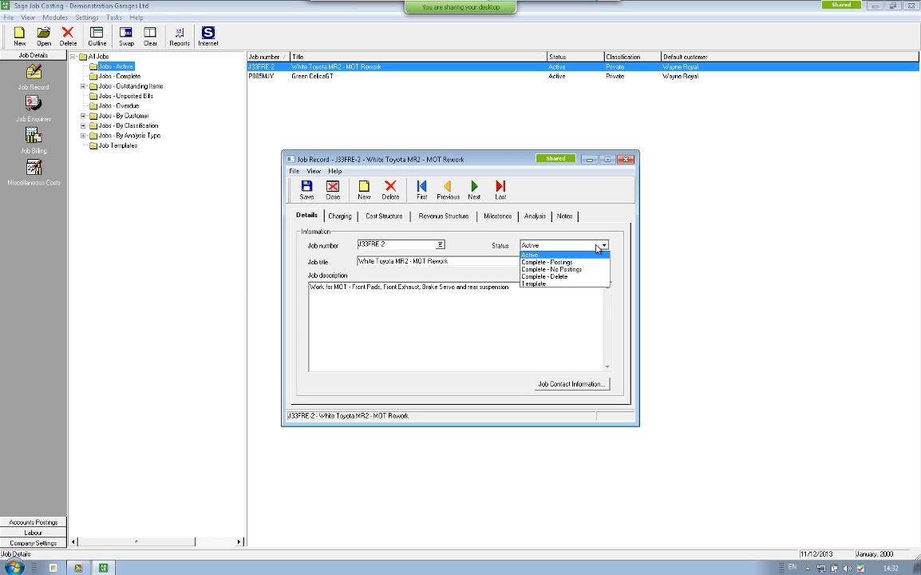
{"action": "left_click", "coordinate": [595, 255]}
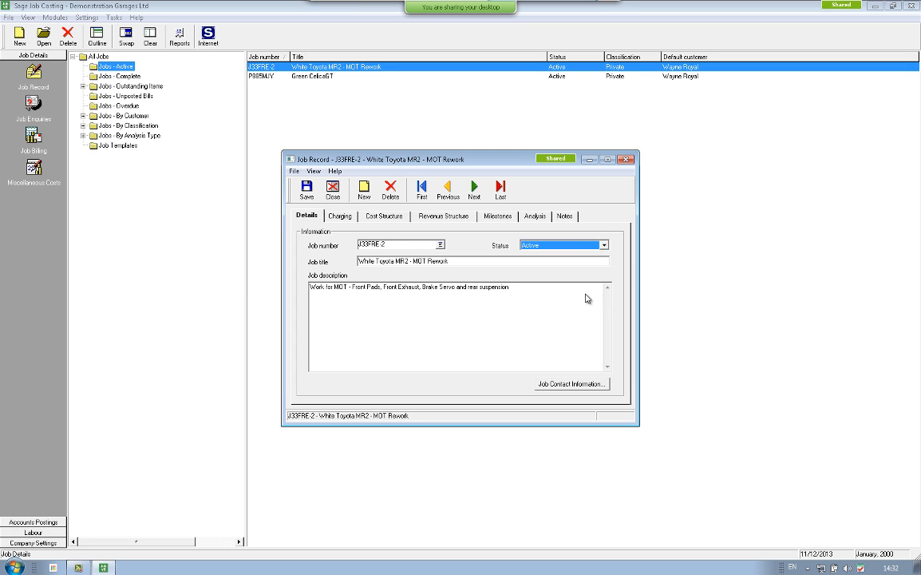
{"action": "left_click", "coordinate": [562, 386]}
{"action": "left_click", "coordinate": [521, 364]}
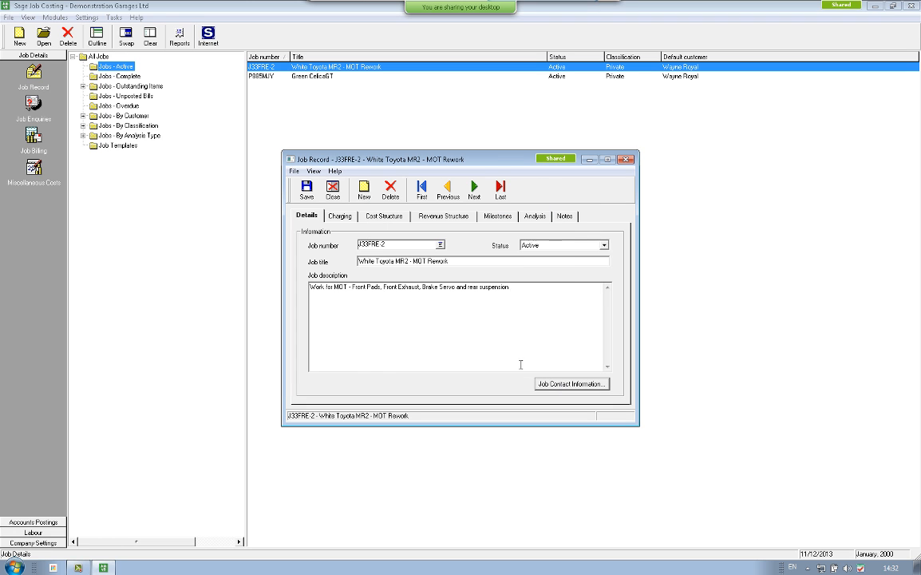
Review the job's charging details and its cost structure, collapsing and expanding the Labour and Parts groups
{"action": "left_click", "coordinate": [340, 217]}
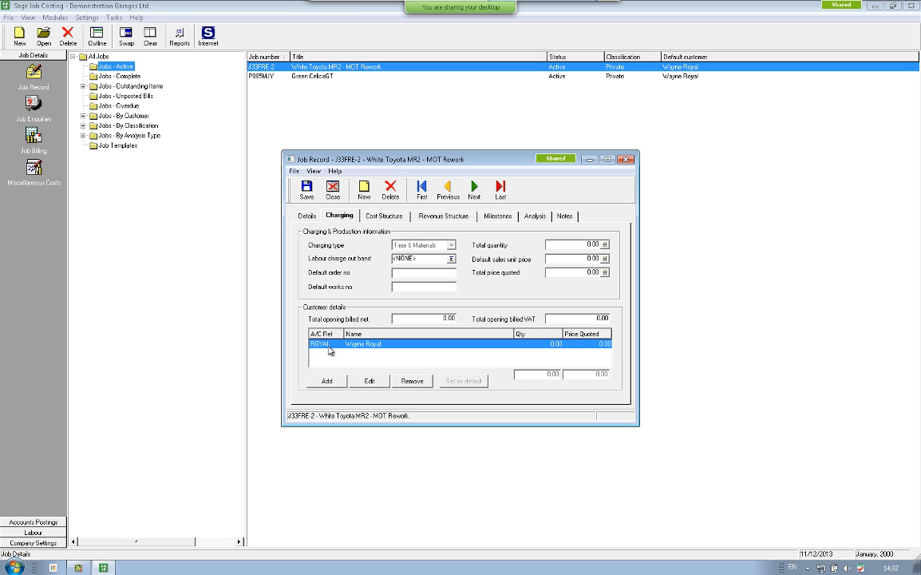
{"action": "left_click", "coordinate": [384, 215]}
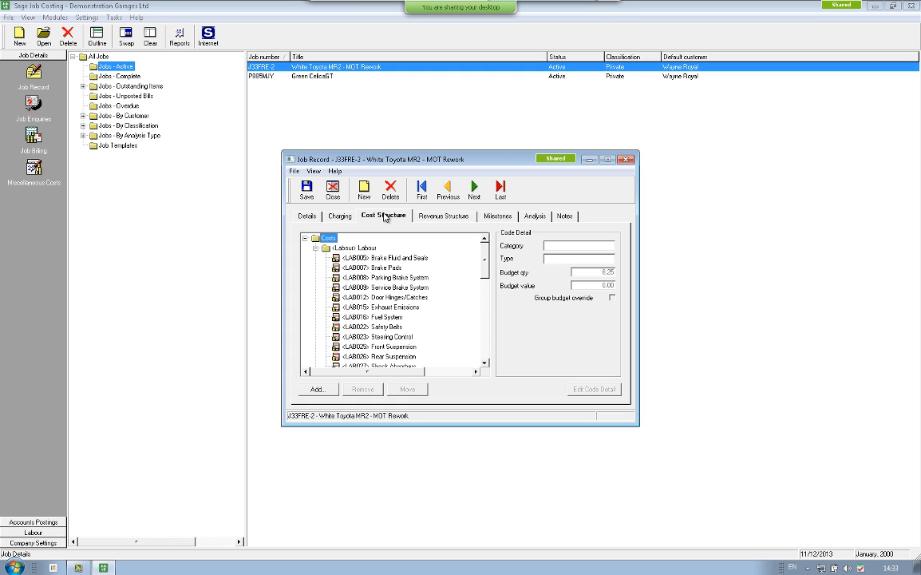
{"action": "left_click", "coordinate": [315, 247]}
{"action": "left_click", "coordinate": [315, 257]}
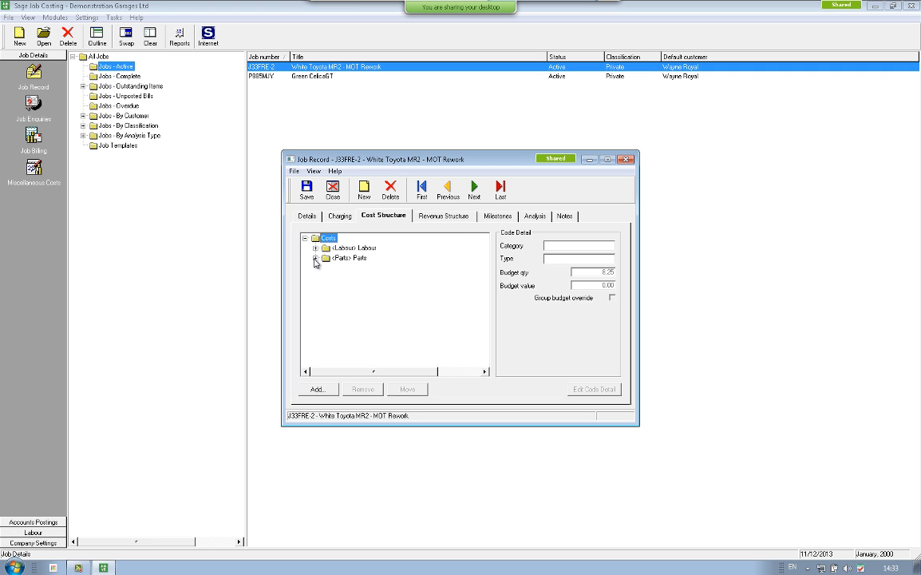
{"action": "left_click", "coordinate": [315, 258]}
{"action": "left_click", "coordinate": [315, 248]}
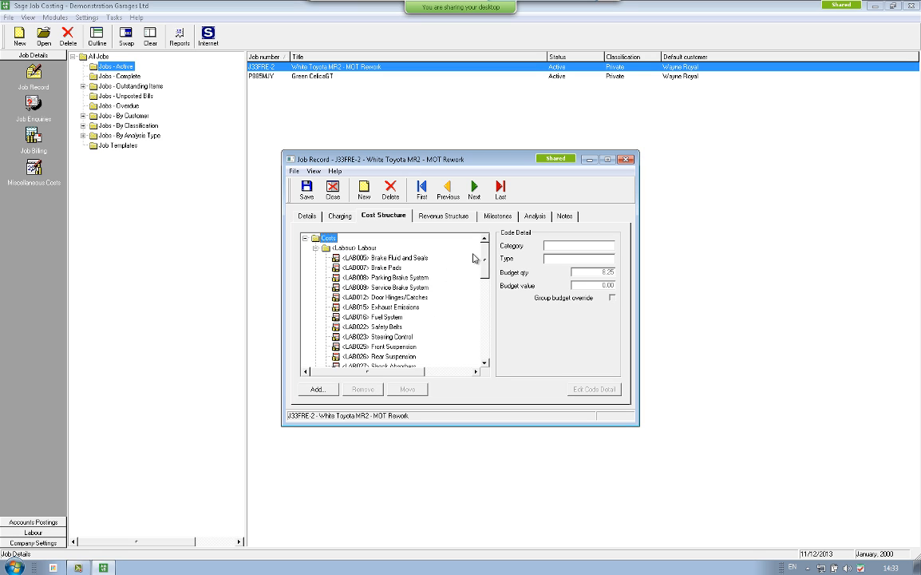
Review the job's revenue structure and milestones, viewing the new milestone form and cancelling it
{"action": "left_click", "coordinate": [437, 215]}
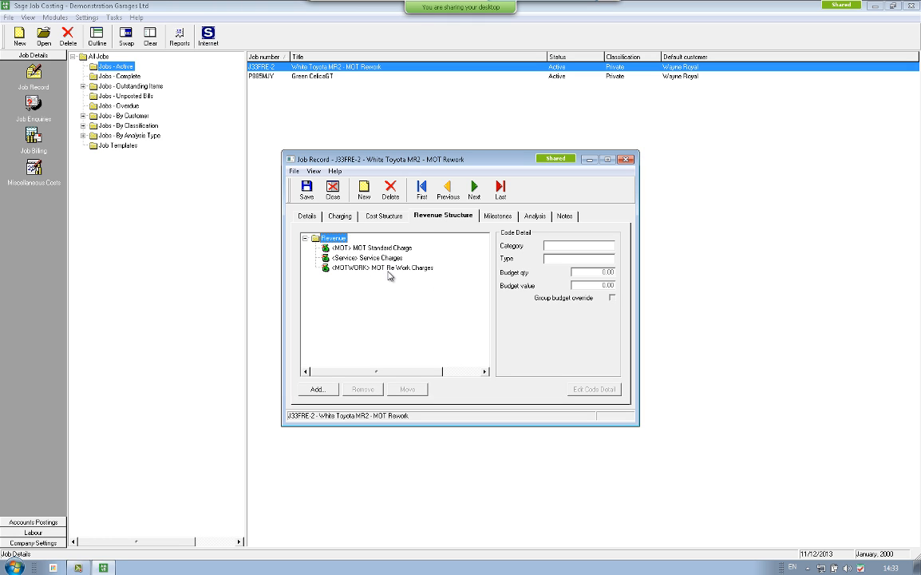
{"action": "left_click", "coordinate": [506, 219]}
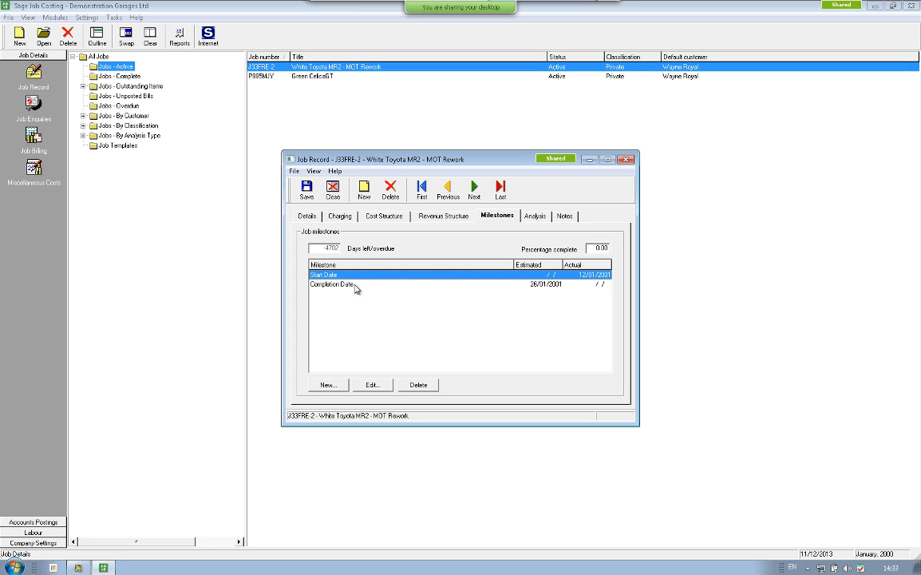
{"action": "left_click", "coordinate": [327, 385]}
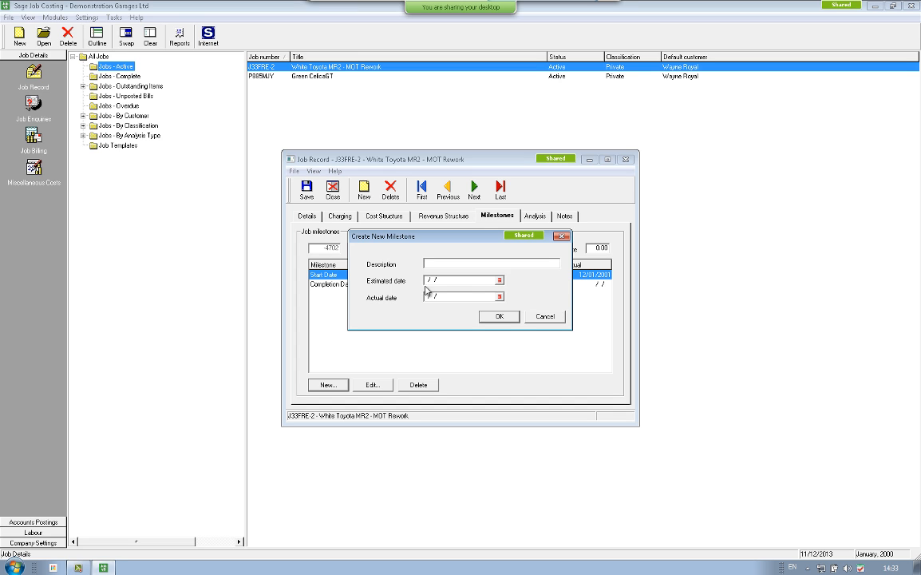
{"action": "left_click", "coordinate": [546, 318]}
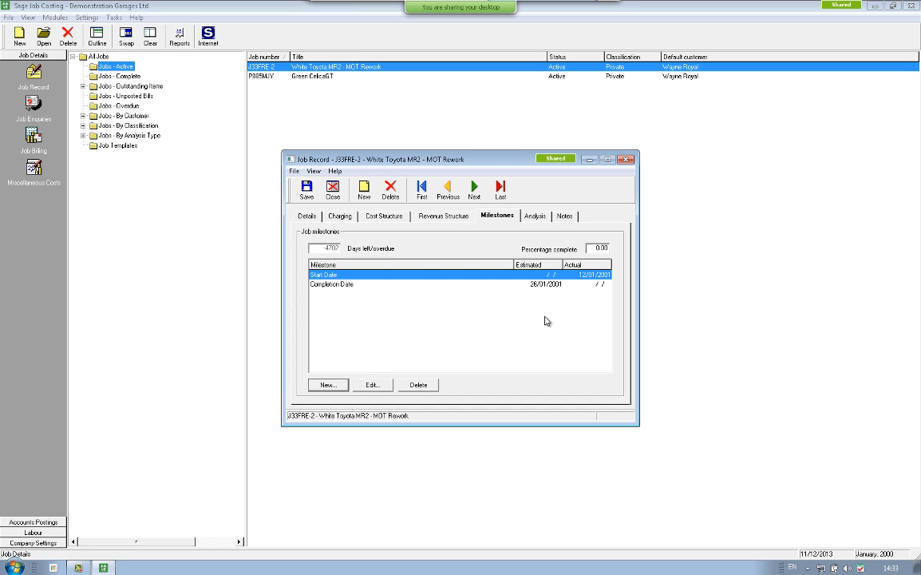
Review the job's analysis settings, viewing the available classifications and MOT Result codes without changing them
{"action": "left_click", "coordinate": [536, 218]}
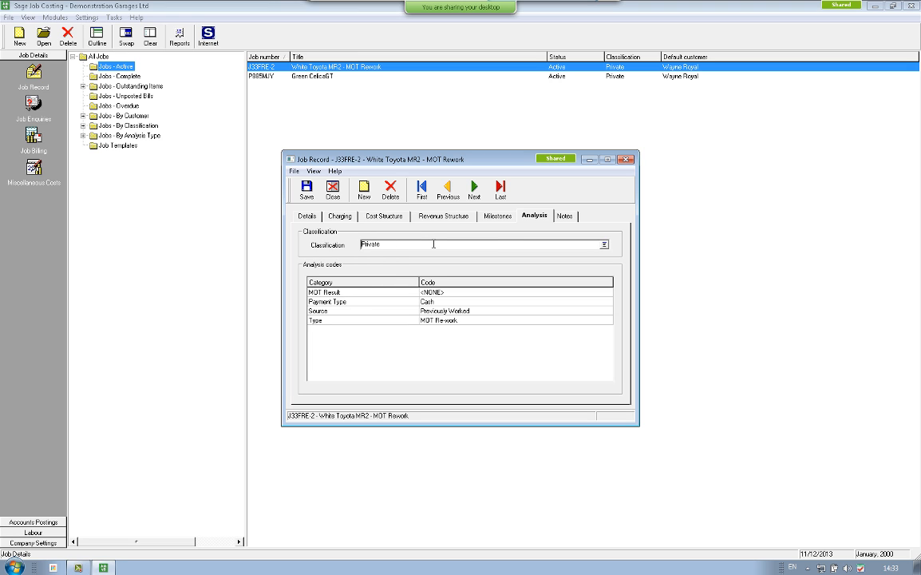
{"action": "left_click", "coordinate": [605, 245]}
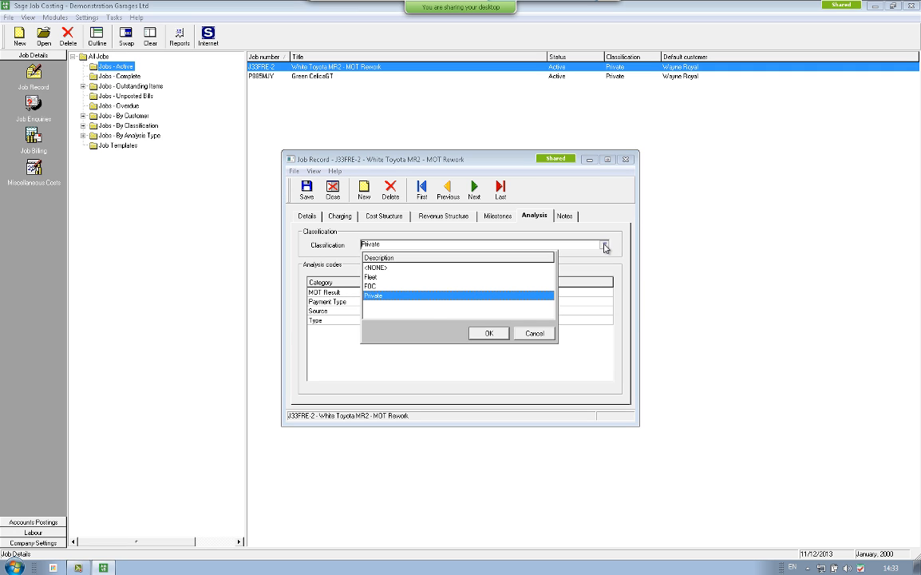
{"action": "left_click", "coordinate": [604, 246]}
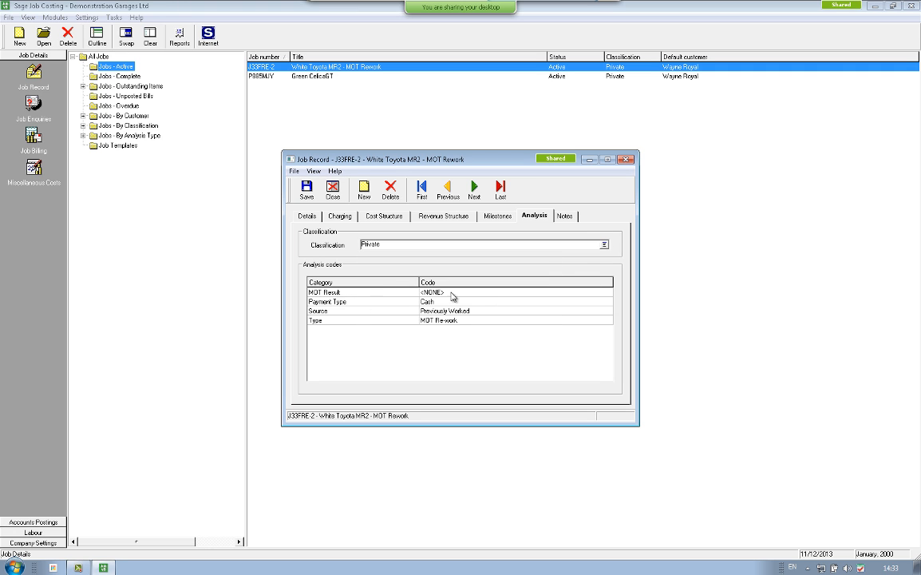
{"action": "left_click", "coordinate": [511, 293]}
{"action": "left_click", "coordinate": [608, 293]}
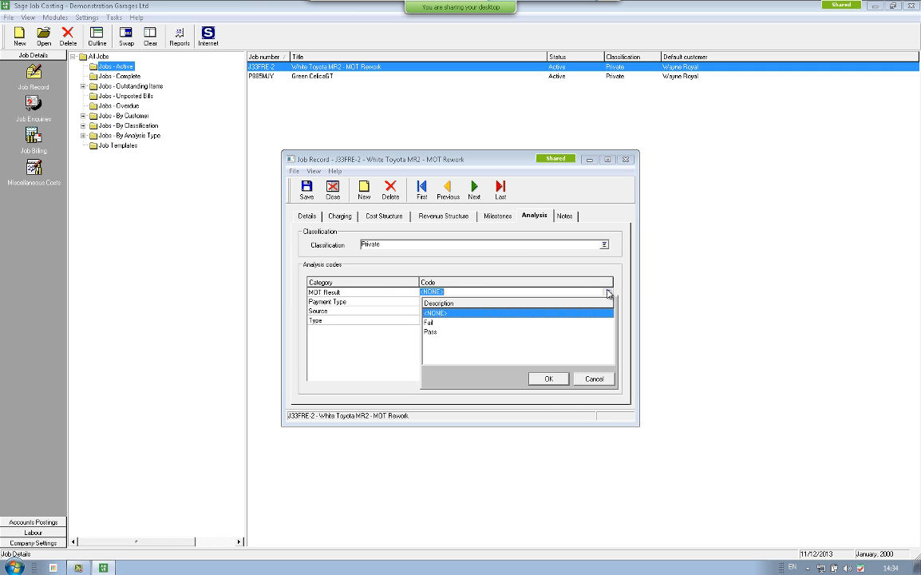
{"action": "left_click", "coordinate": [608, 293]}
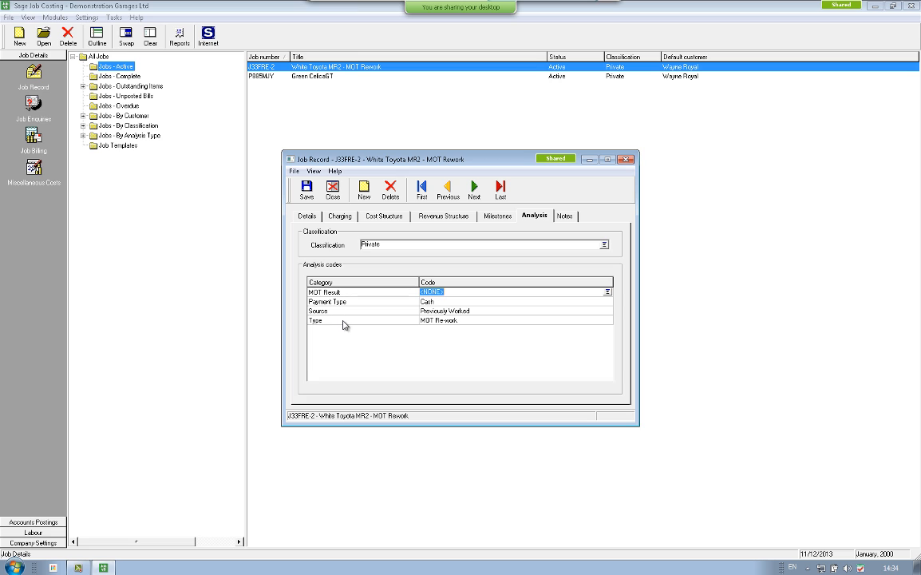
Review the dated notes on the job record, including where a further note goes, and close the record
{"action": "left_click", "coordinate": [567, 215]}
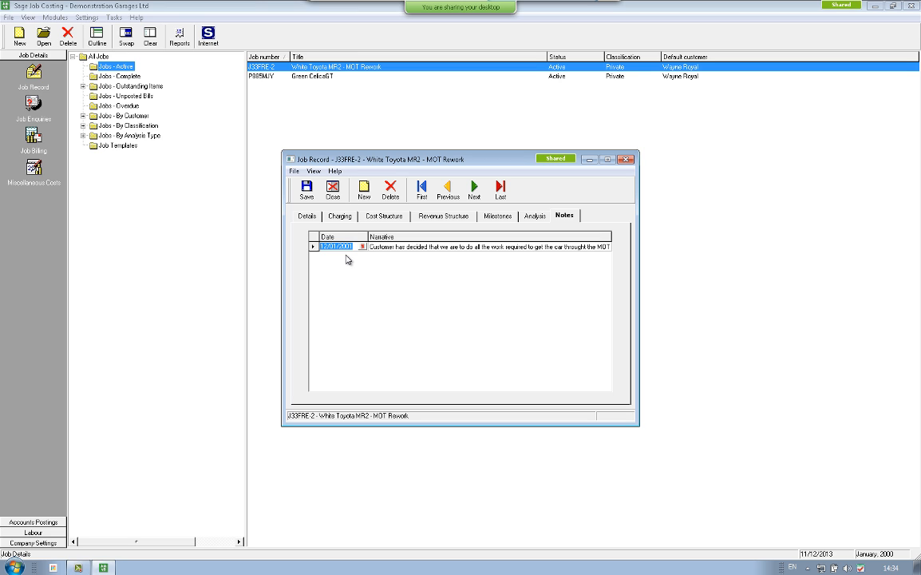
{"action": "left_click", "coordinate": [387, 248]}
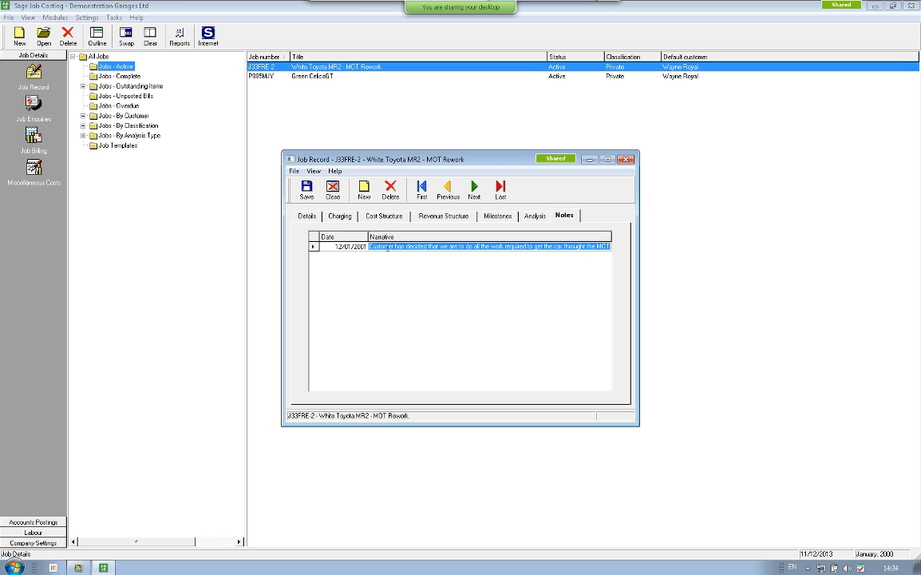
{"action": "left_click", "coordinate": [361, 257]}
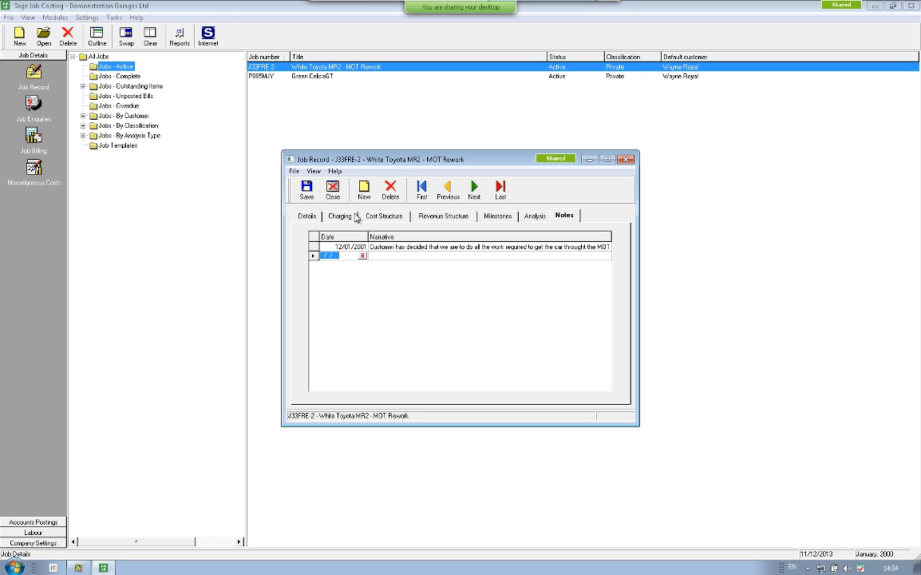
{"action": "left_click", "coordinate": [334, 191]}
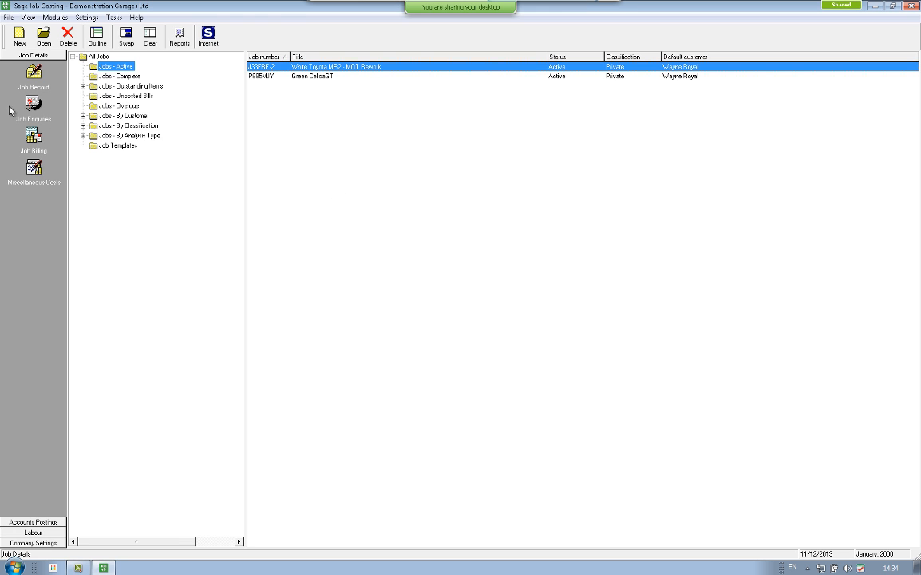
Open the enquiry for the selected job and examine its cost summary, Materials transactions and revenue summary
{"action": "left_click", "coordinate": [33, 102]}
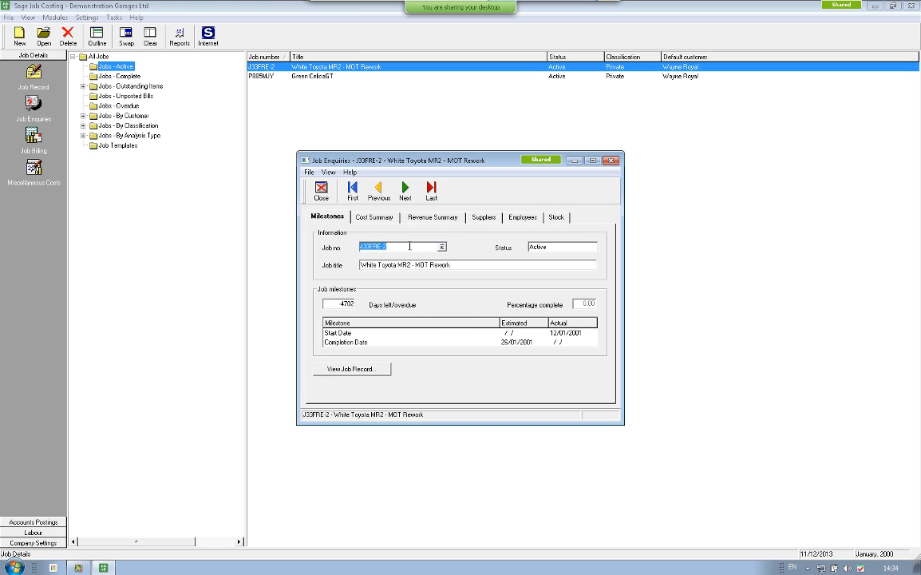
{"action": "left_click", "coordinate": [378, 218]}
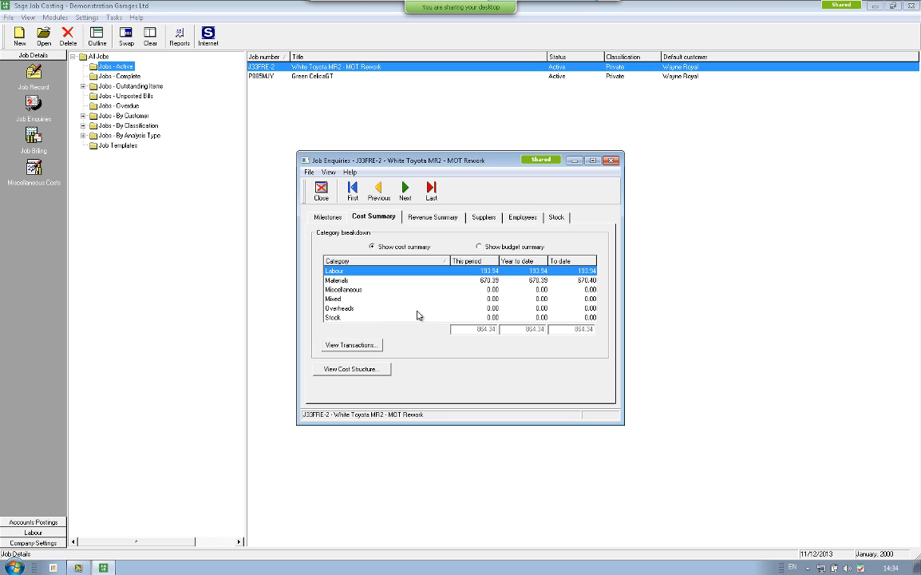
{"action": "double_click", "coordinate": [353, 281]}
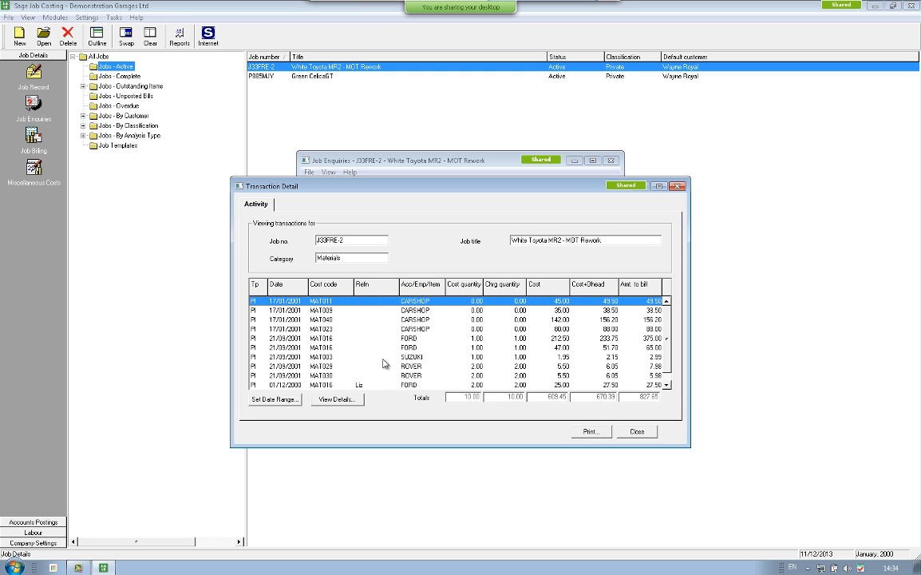
{"action": "left_click", "coordinate": [640, 432]}
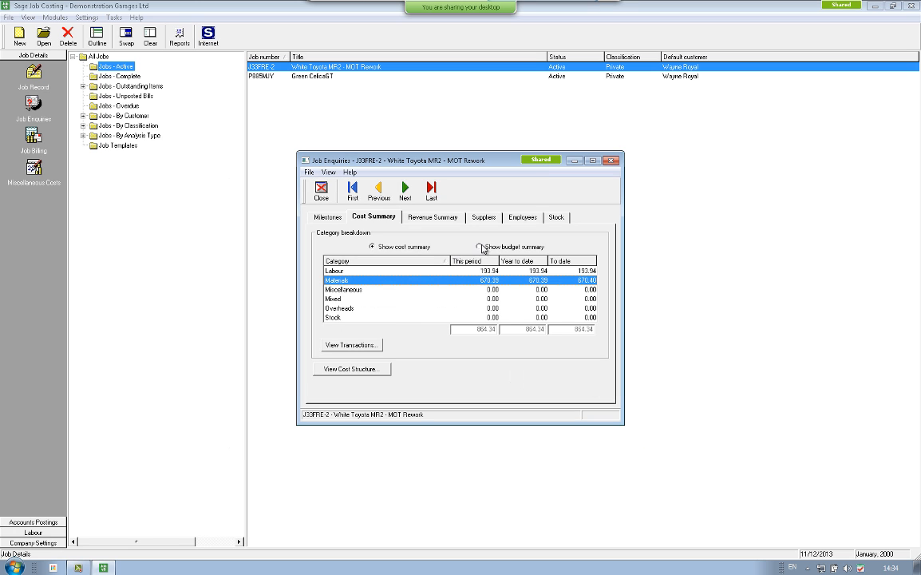
{"action": "left_click", "coordinate": [447, 220]}
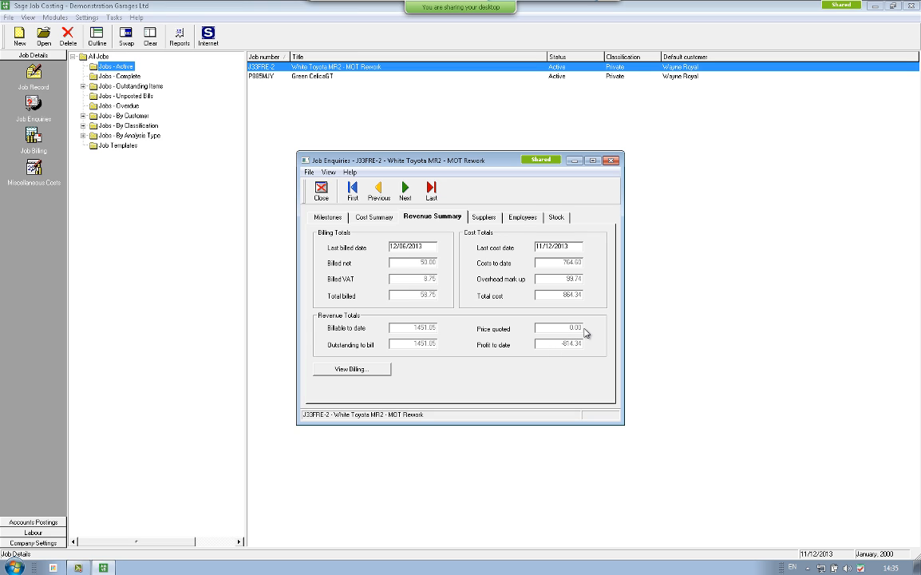
Examine the job's suppliers, including the Ford Direct transaction detail, and view its employees
{"action": "left_click", "coordinate": [493, 220]}
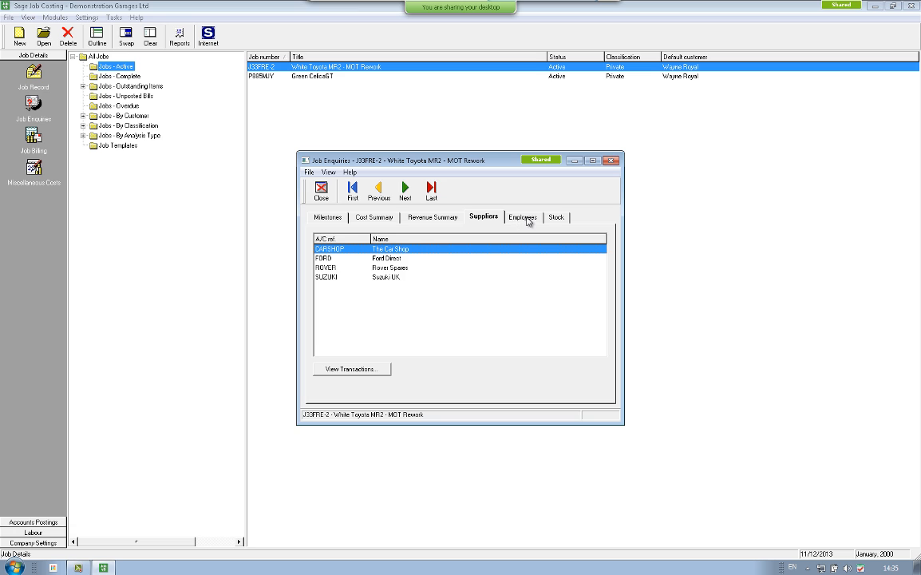
{"action": "left_click", "coordinate": [523, 218]}
{"action": "left_click", "coordinate": [484, 219]}
{"action": "double_click", "coordinate": [374, 258]}
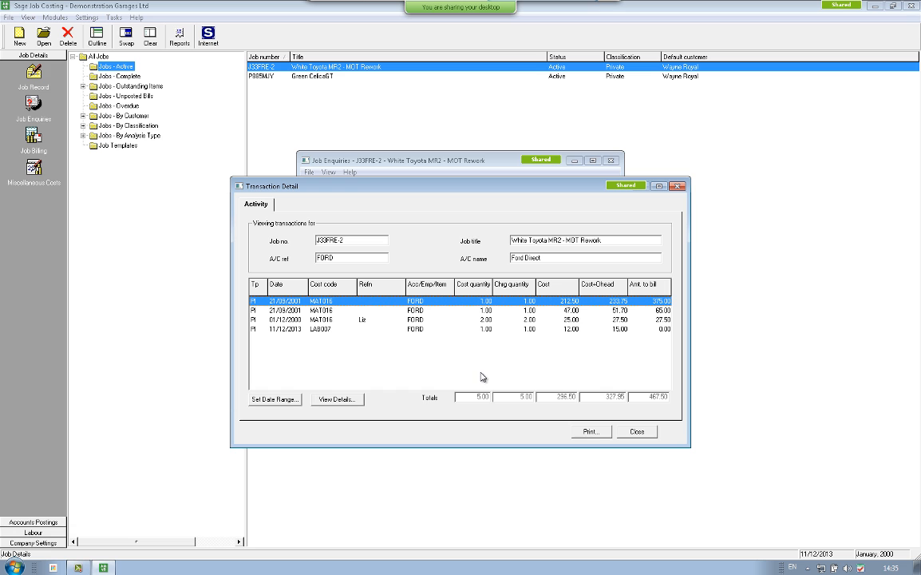
{"action": "left_click", "coordinate": [637, 431]}
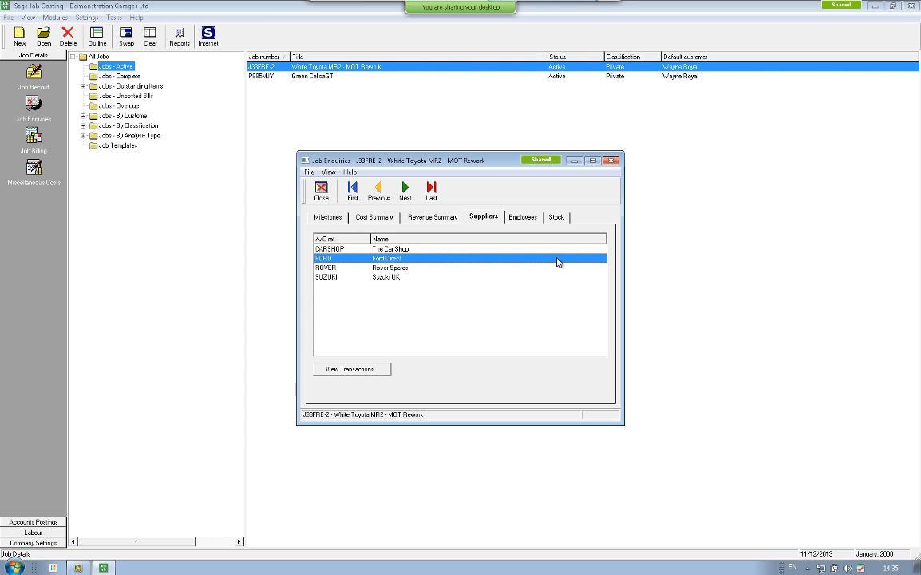
{"action": "left_click", "coordinate": [525, 217]}
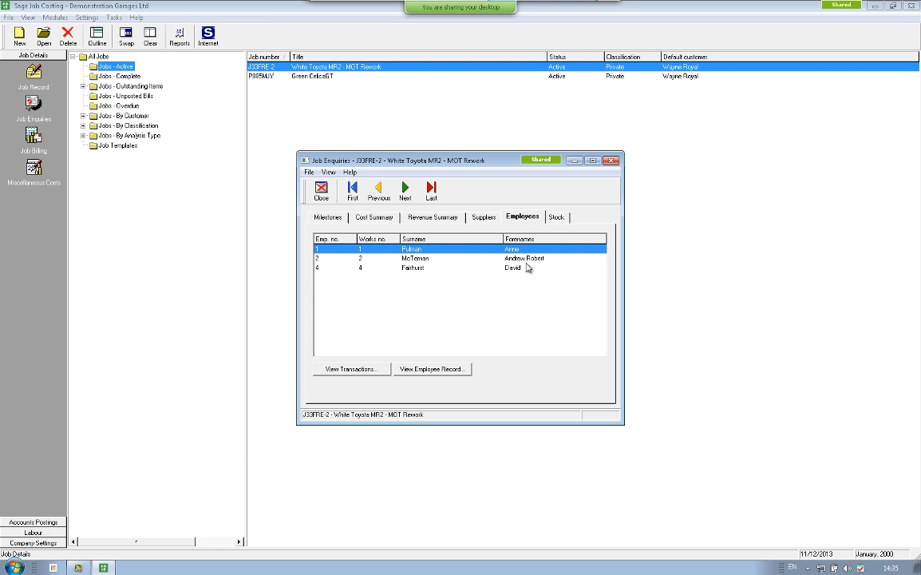
View the first employee's transactions on the job, check the job's stock list, and close the enquiry
{"action": "double_click", "coordinate": [462, 248]}
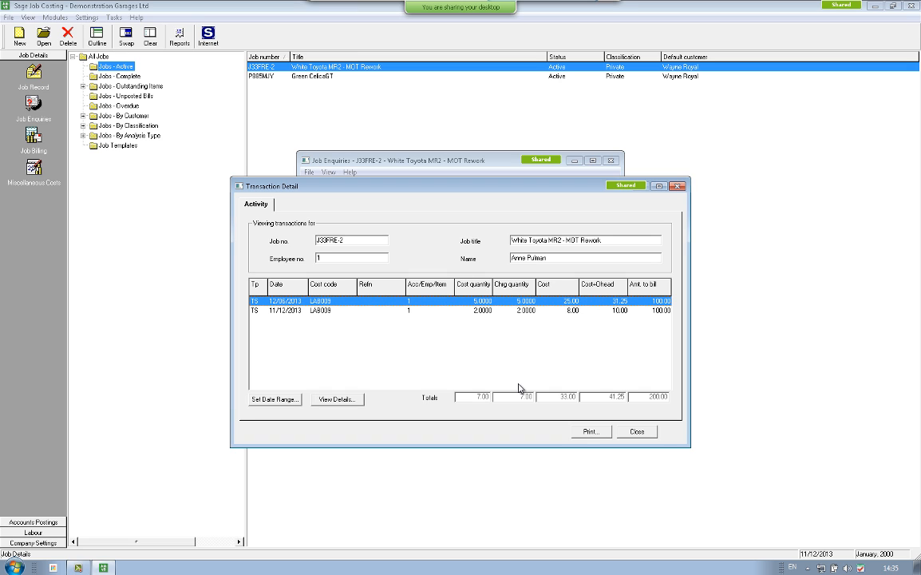
{"action": "left_click", "coordinate": [637, 432]}
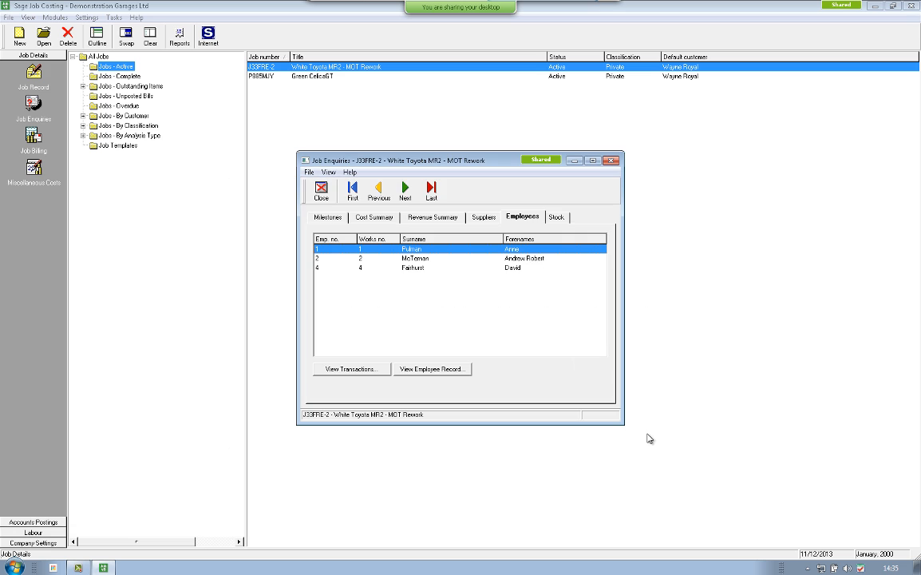
{"action": "left_click", "coordinate": [558, 219]}
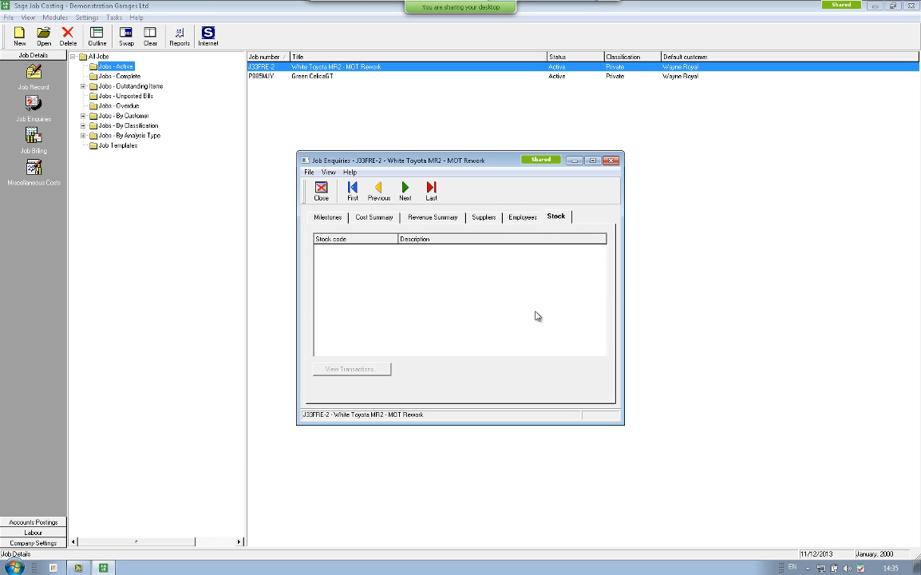
{"action": "left_click", "coordinate": [322, 193]}
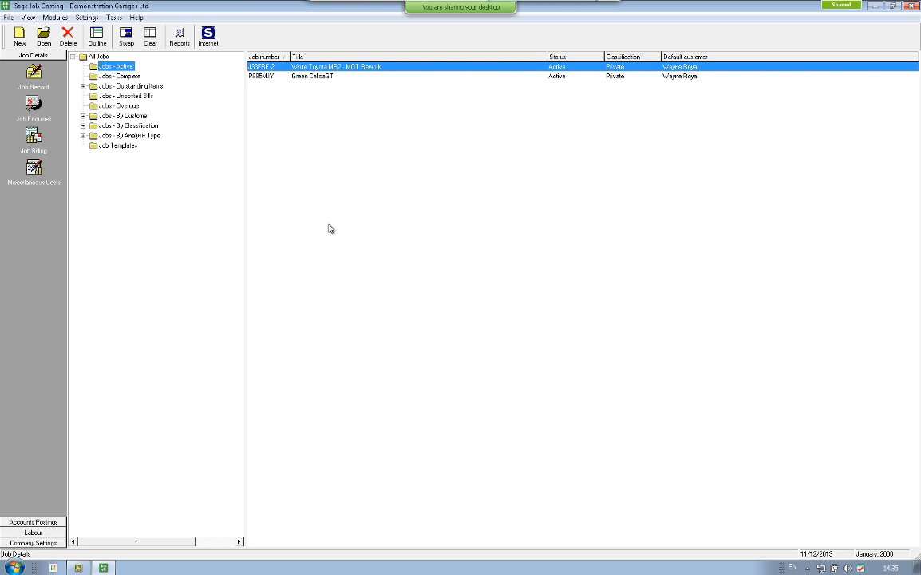
Open billing for the White Toyota MR2 - MOT Rework job and start a new sales invoice
{"action": "left_click", "coordinate": [34, 139]}
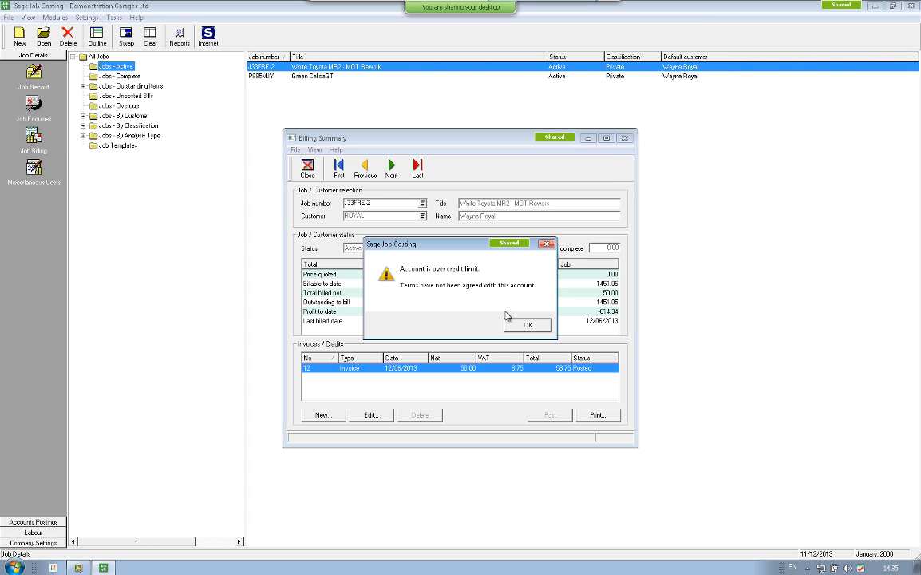
{"action": "left_click", "coordinate": [527, 326]}
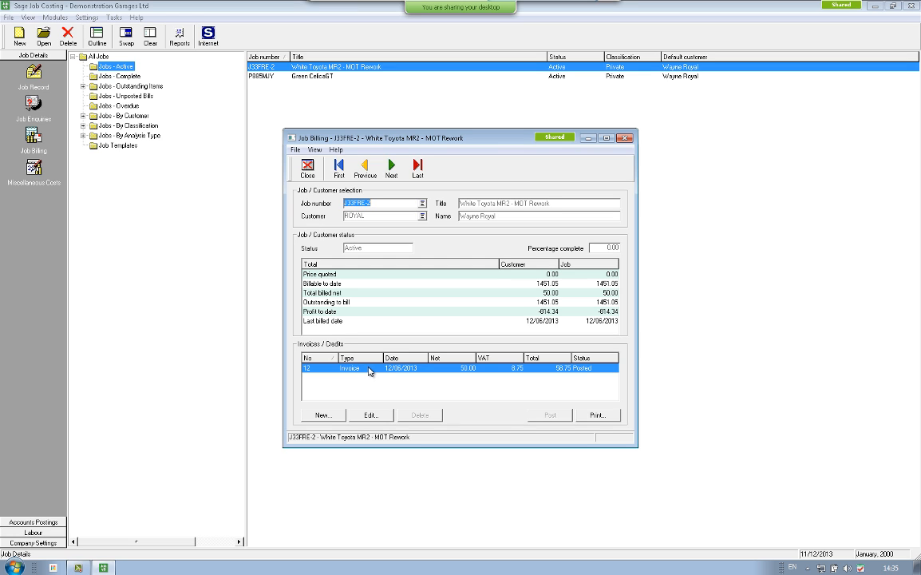
{"action": "left_click", "coordinate": [323, 415]}
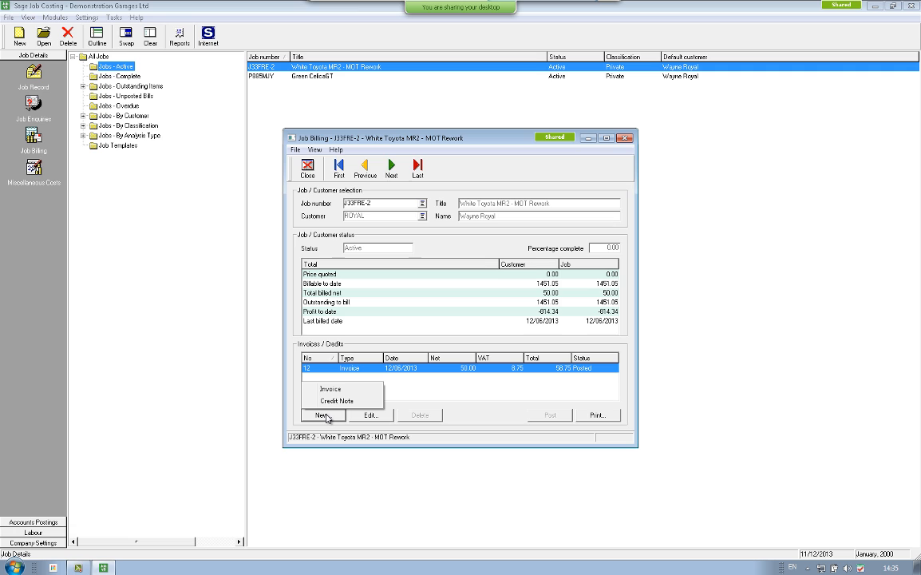
{"action": "left_click", "coordinate": [335, 390]}
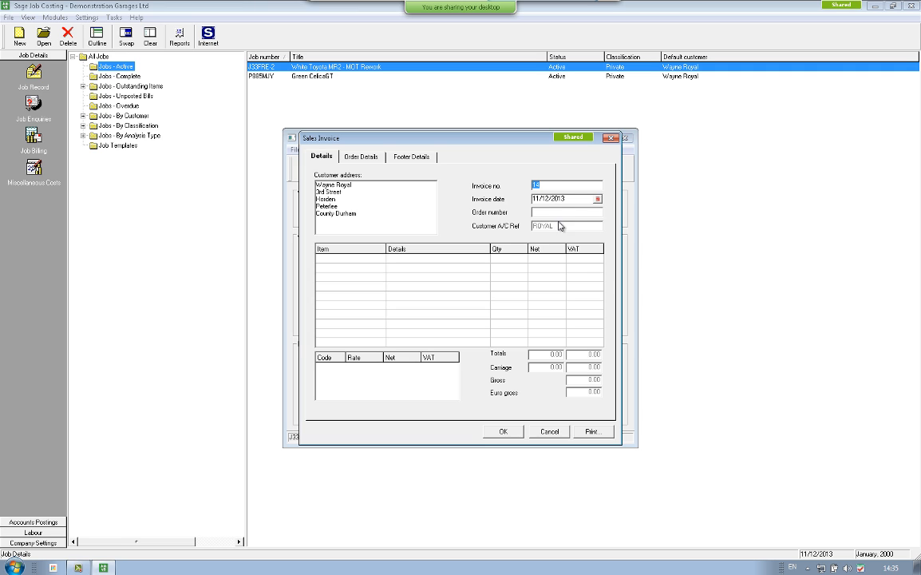
Add a message line (M) with a blank description as the invoice's first item
{"action": "left_click", "coordinate": [375, 260]}
{"action": "left_click", "coordinate": [381, 259]}
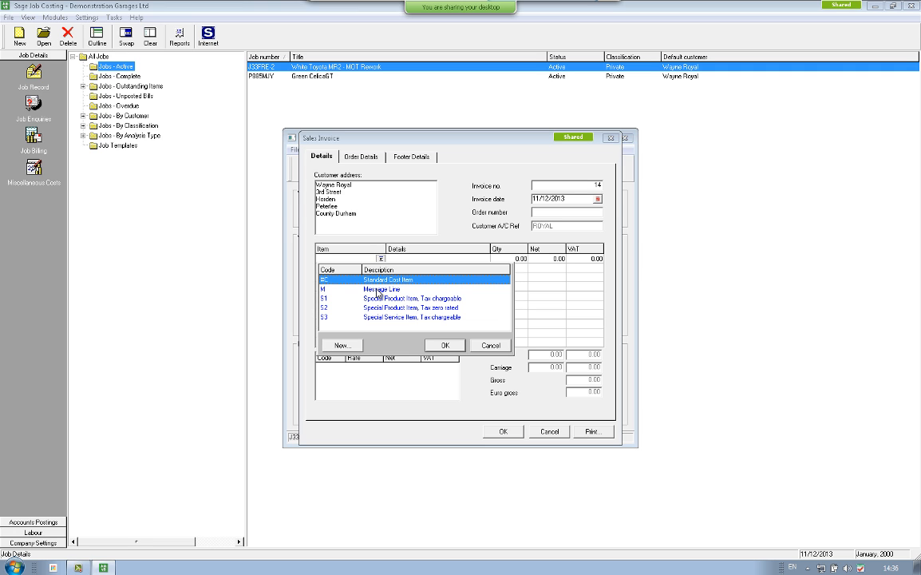
{"action": "double_click", "coordinate": [379, 289]}
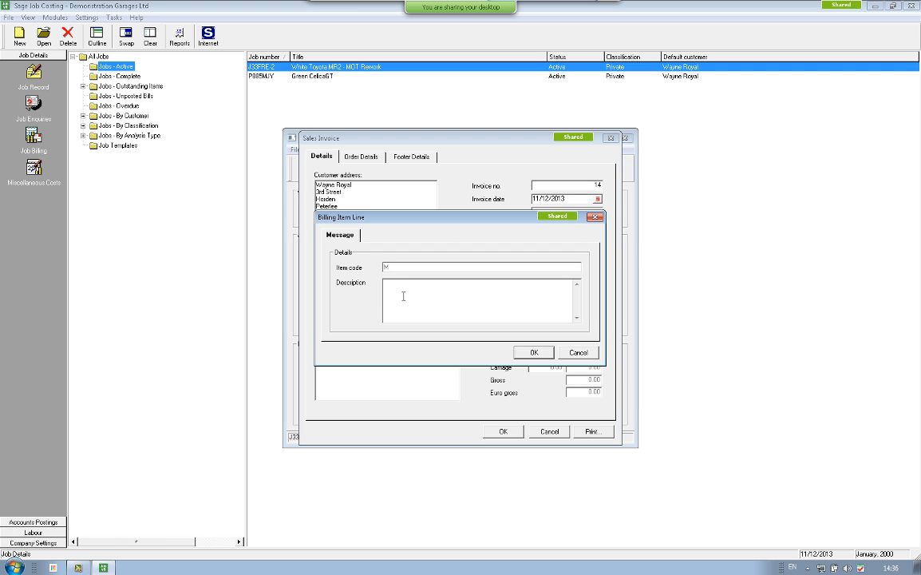
{"action": "left_click", "coordinate": [535, 353]}
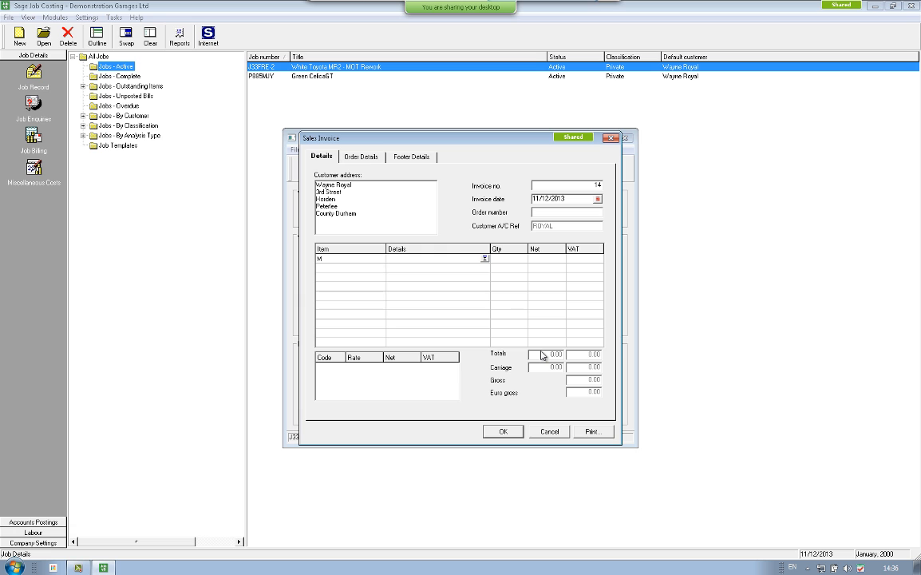
Make the first invoice line an S1 special product item described "service and MOT" with a unit price of 500.00
{"action": "left_click", "coordinate": [376, 258]}
{"action": "left_click", "coordinate": [379, 259]}
{"action": "double_click", "coordinate": [342, 271]}
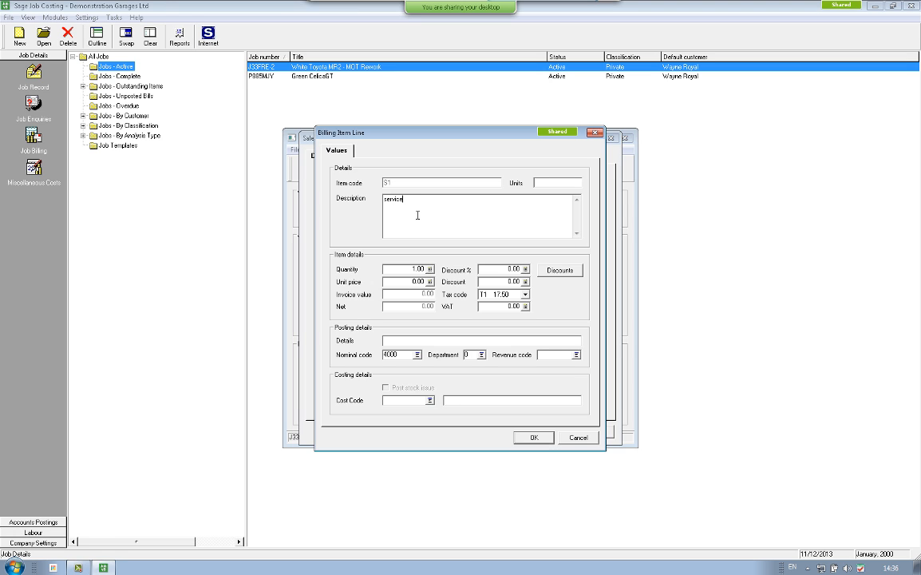
{"action": "type", "text": "and M"}
{"action": "type", "text": "OT"}
{"action": "key", "text": "Tab"}
{"action": "key", "text": "Tab"}
{"action": "type", "text": "500"}
{"action": "key", "text": "Tab"}
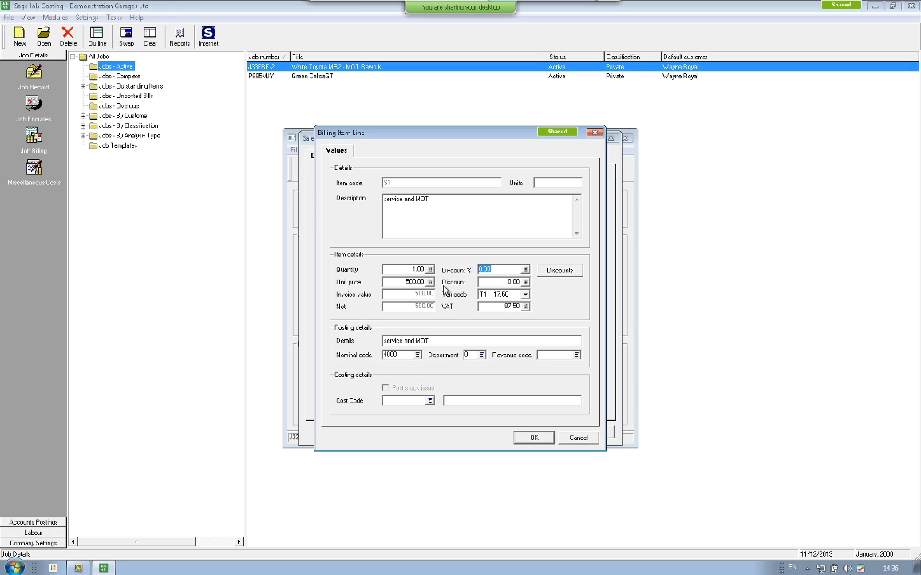
Assign nominal code 4001 (Sales Type B) and revenue code SERVICE to the billing line and accept it
{"action": "left_click", "coordinate": [417, 355]}
{"action": "left_click", "coordinate": [571, 424]}
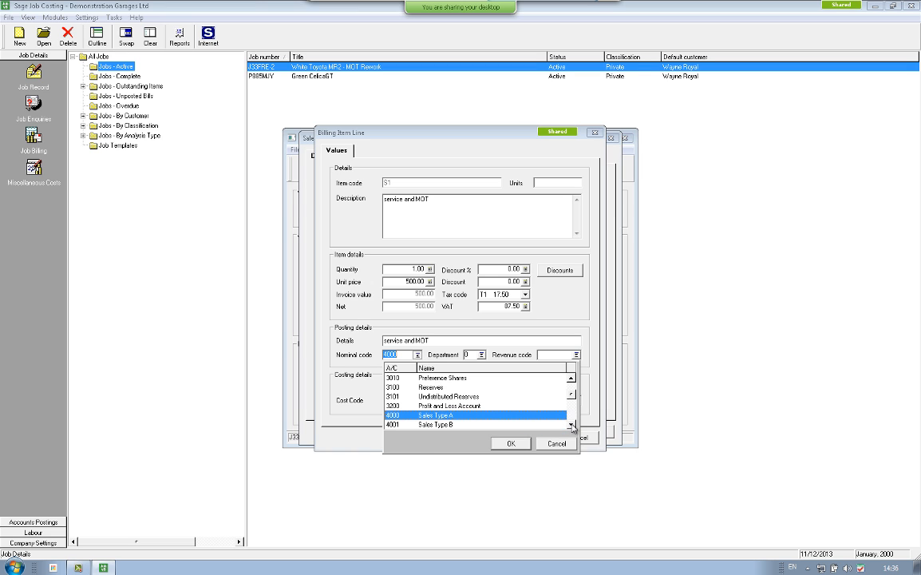
{"action": "left_click", "coordinate": [571, 424]}
{"action": "left_click", "coordinate": [570, 424]}
{"action": "left_click", "coordinate": [571, 424]}
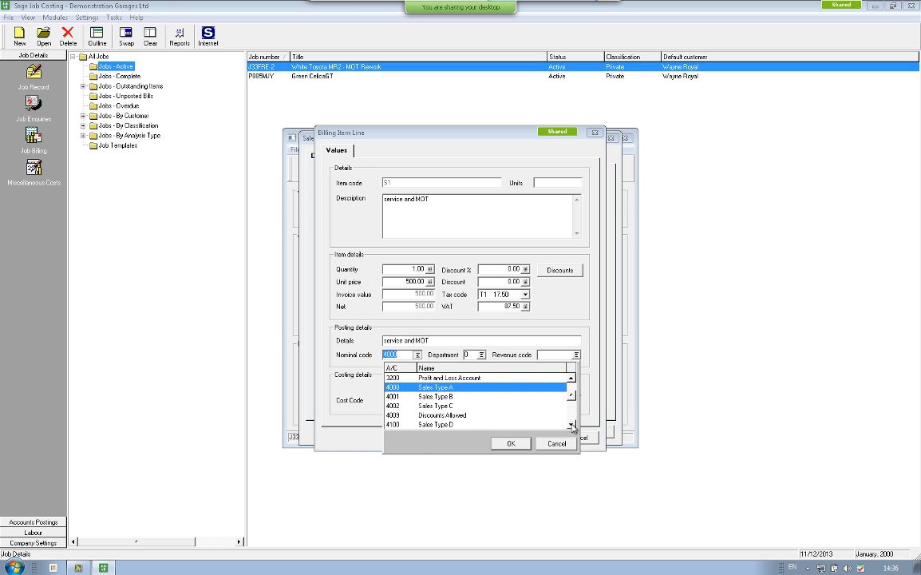
{"action": "left_click", "coordinate": [458, 397]}
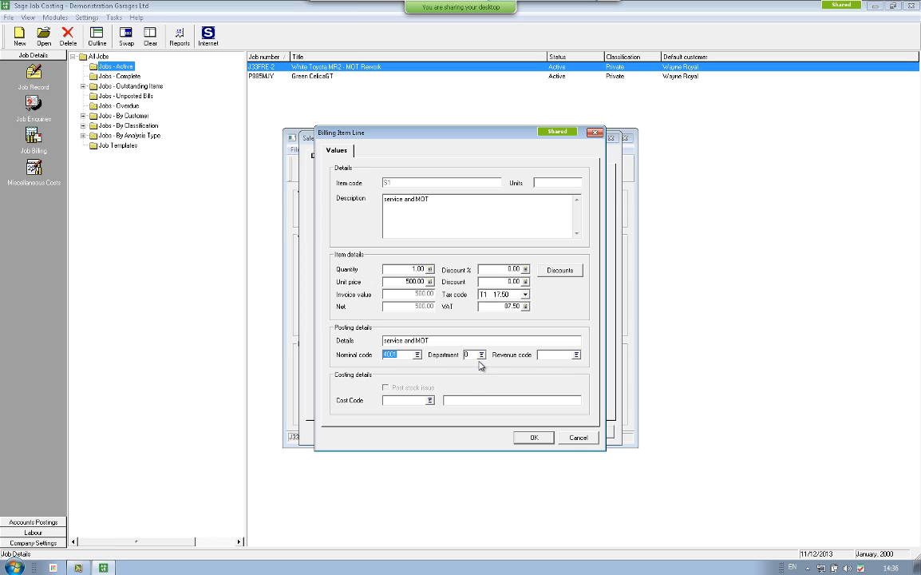
{"action": "left_click", "coordinate": [575, 354]}
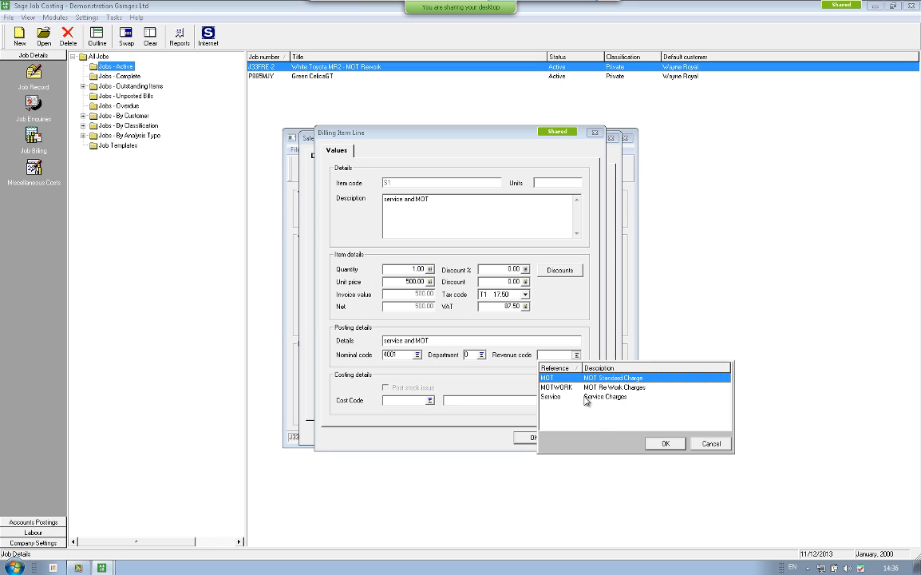
{"action": "double_click", "coordinate": [551, 396]}
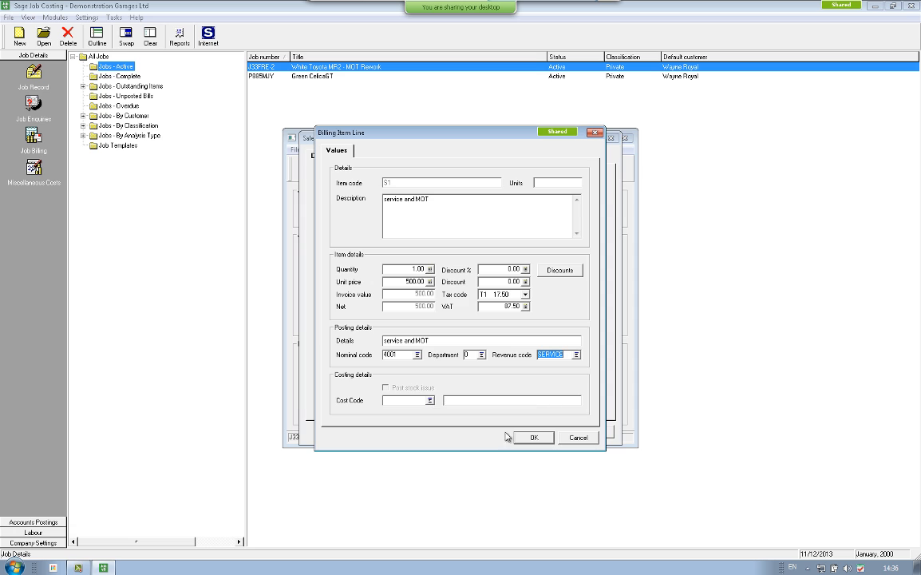
{"action": "left_click", "coordinate": [532, 437]}
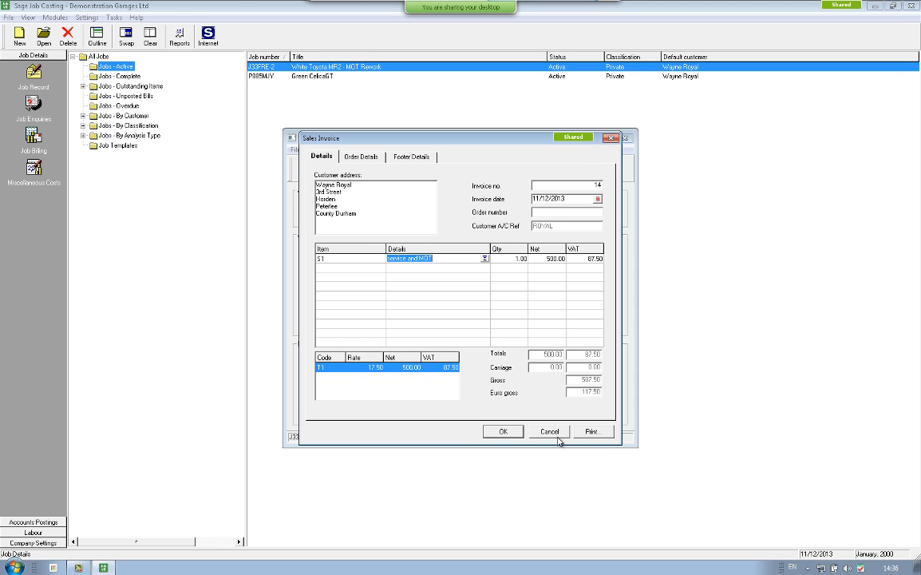
Look over the order details, set the invoice's payment due days to 30, and save the invoice for printing
{"action": "left_click", "coordinate": [359, 157]}
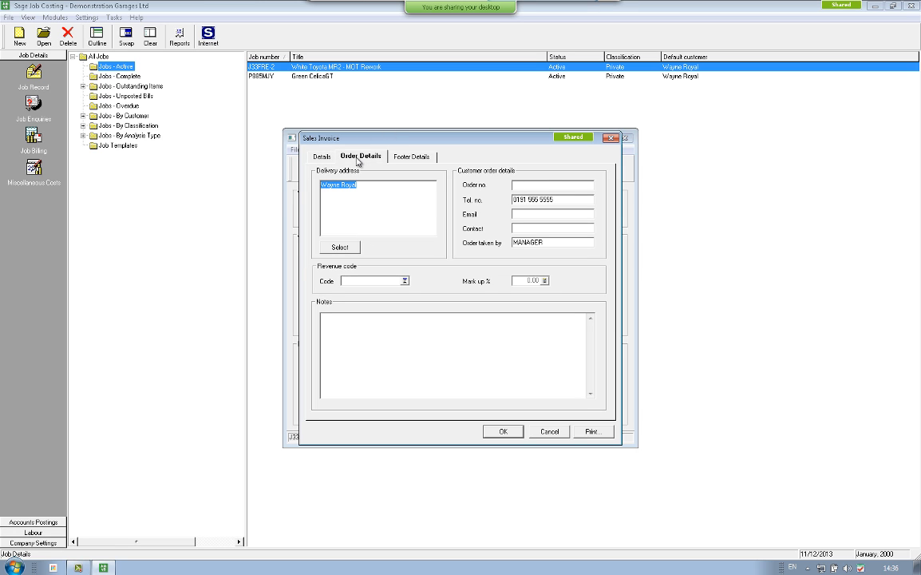
{"action": "left_click", "coordinate": [410, 157]}
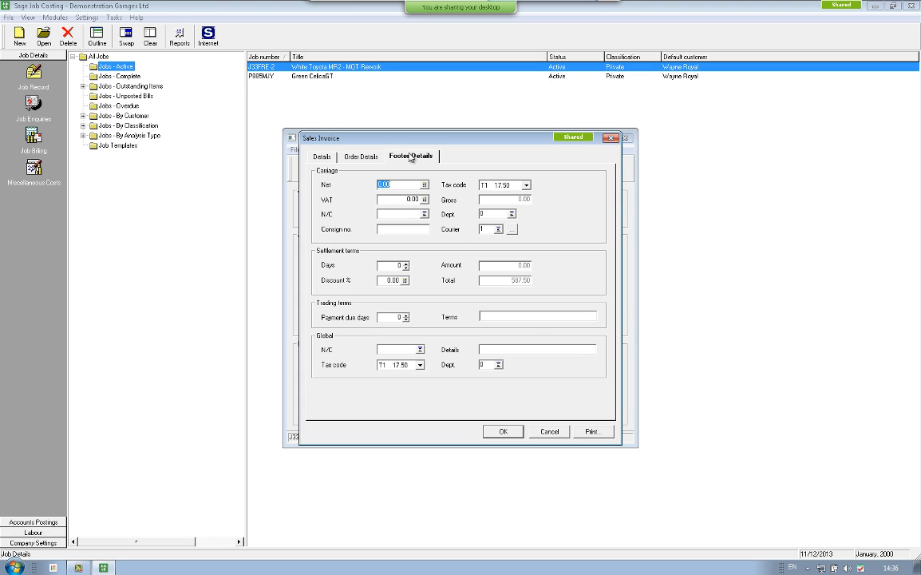
{"action": "left_click", "coordinate": [397, 317]}
{"action": "type", "text": "30"}
{"action": "key", "text": "Tab"}
{"action": "left_click", "coordinate": [594, 433]}
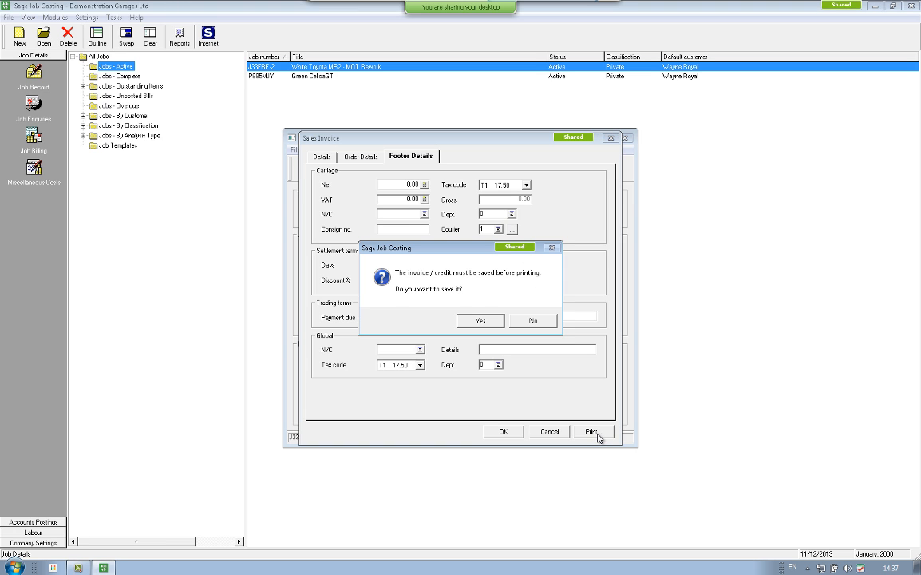
{"action": "left_click", "coordinate": [482, 322]}
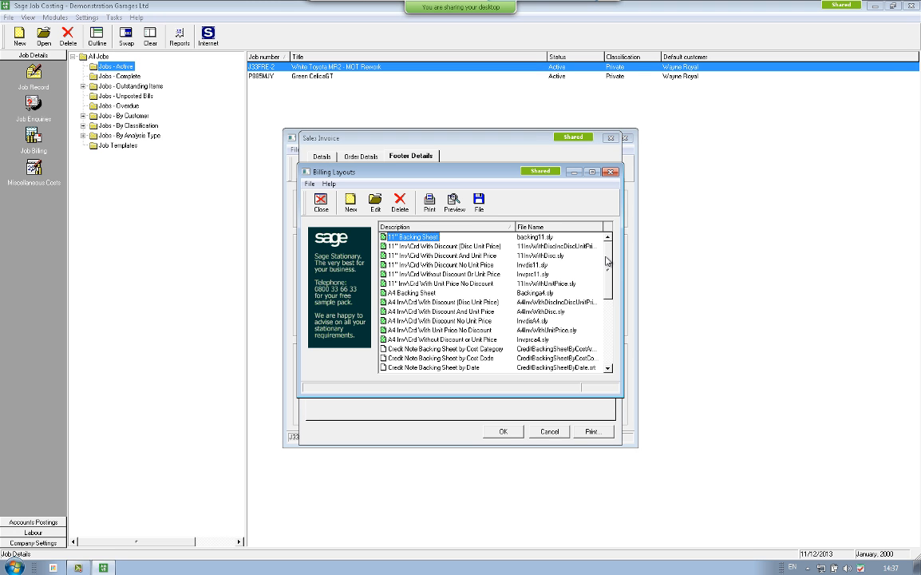
Preview the invoice with the E-mail Invoice Layout, check it down to the totals, and close the preview
{"action": "left_click_drag", "start_coordinate": [607, 261], "coordinate": [608, 323]}
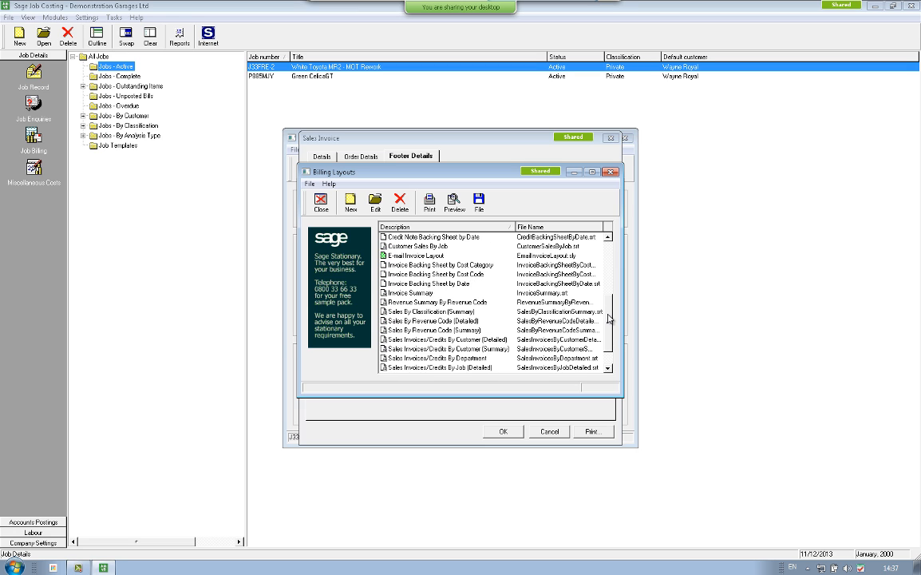
{"action": "left_click", "coordinate": [401, 257]}
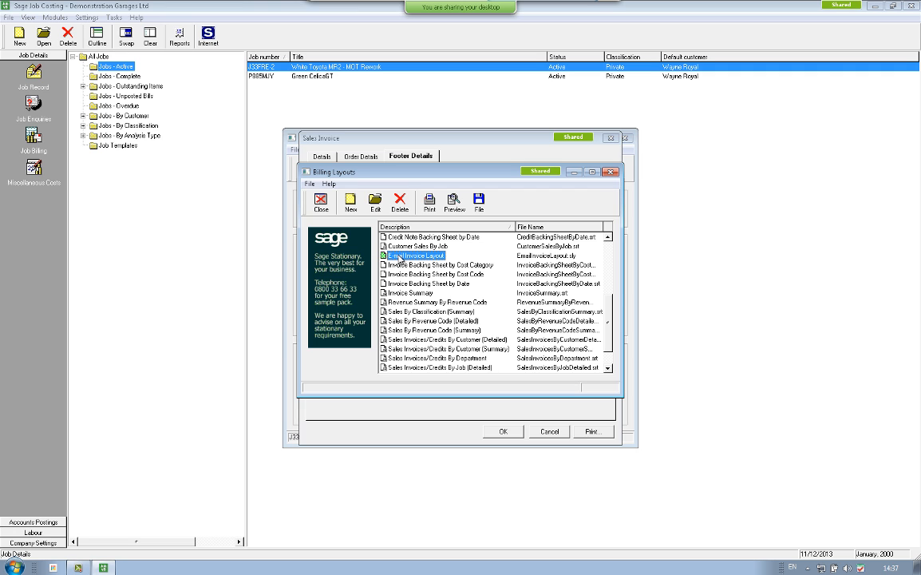
{"action": "left_click", "coordinate": [457, 206]}
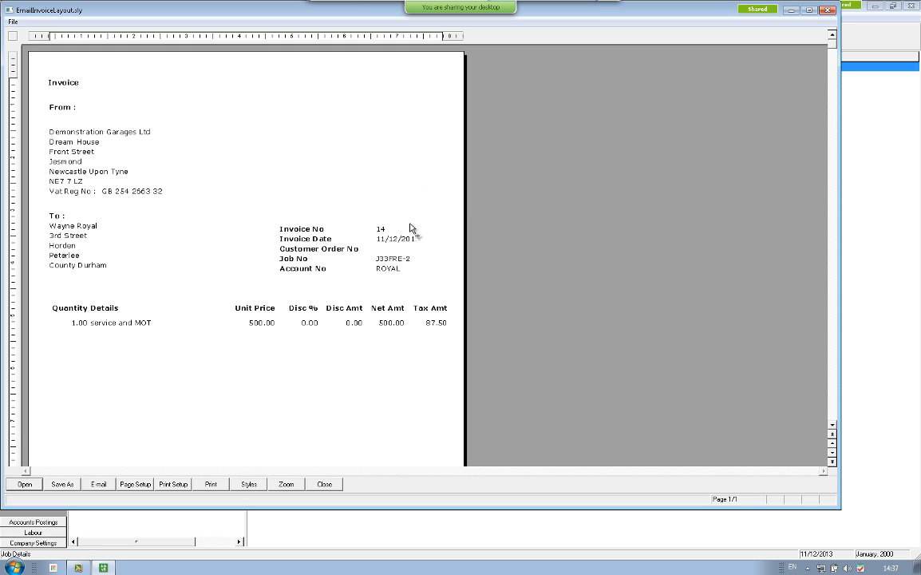
{"action": "scroll", "coordinate": [411, 229], "scroll_direction": "down", "scroll_amount": 8}
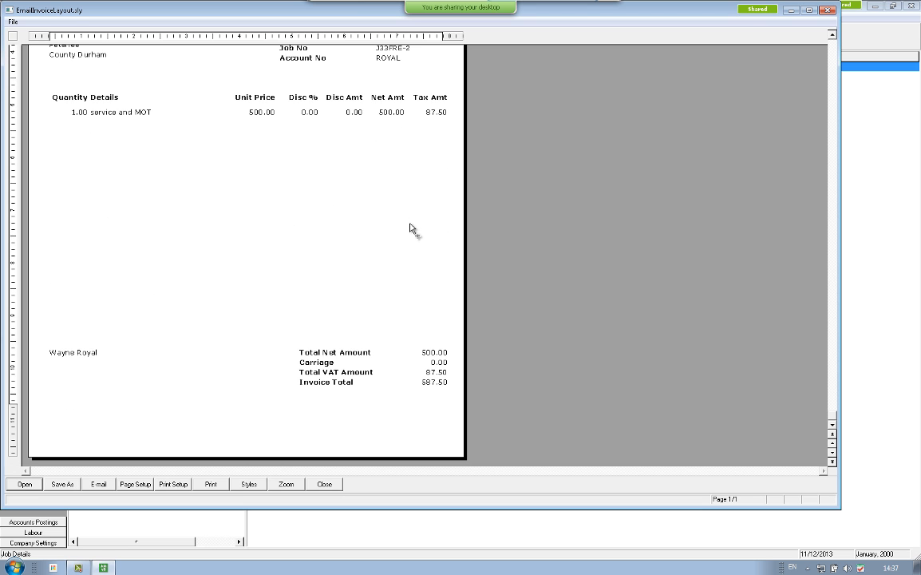
{"action": "scroll", "coordinate": [412, 229], "scroll_direction": "up", "scroll_amount": 8}
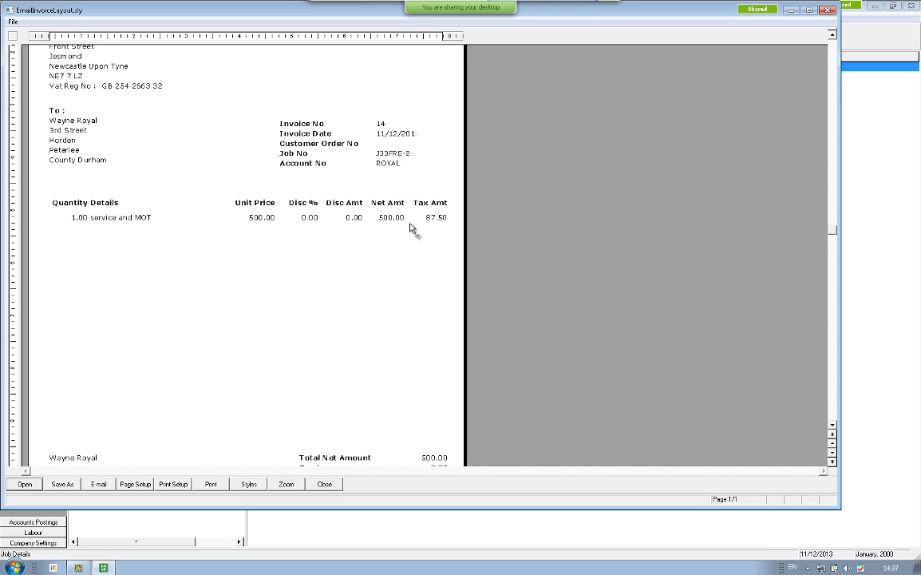
{"action": "left_click", "coordinate": [326, 485]}
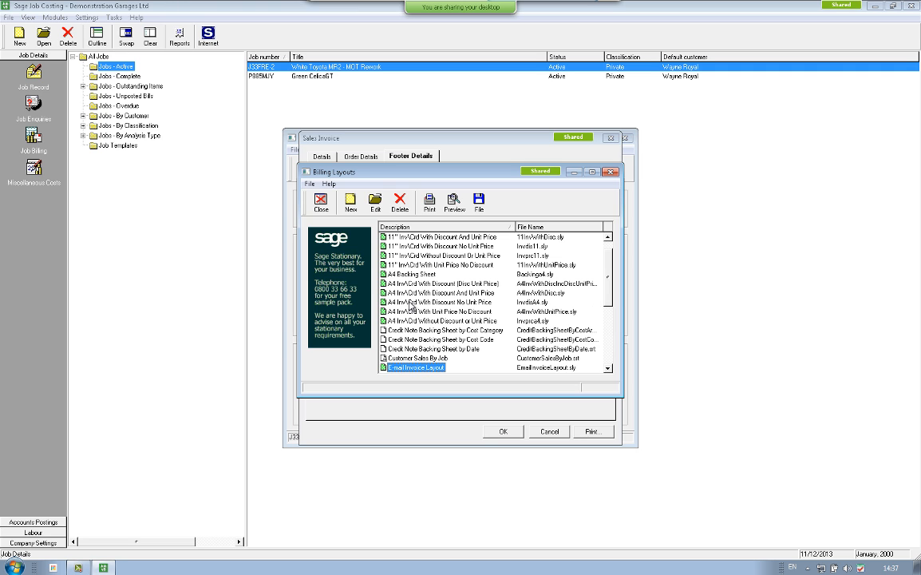
Preview the invoice with the "A4 Inv\Crd With Discount No Unit Price" layout, check its totals, and close the preview
{"action": "left_click", "coordinate": [411, 305]}
{"action": "left_click", "coordinate": [455, 203]}
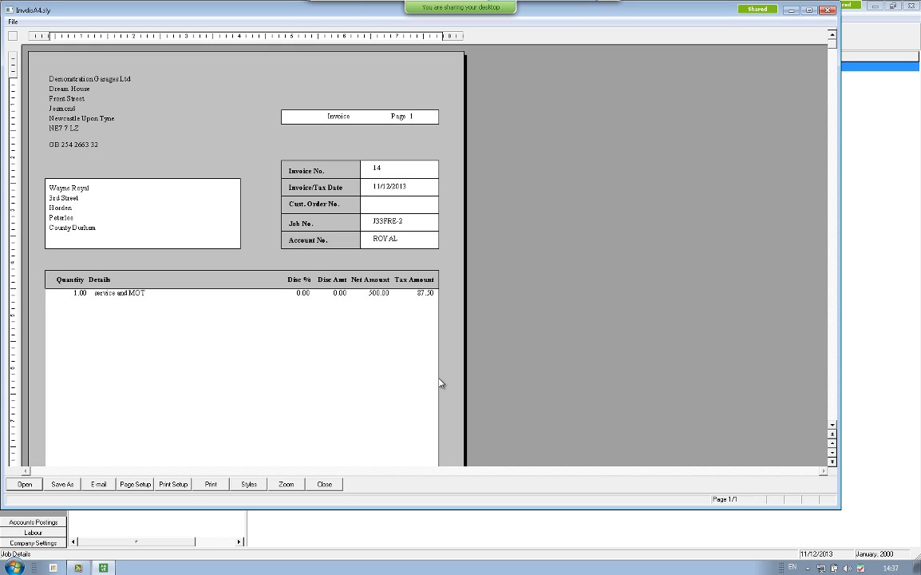
{"action": "scroll", "coordinate": [439, 383], "scroll_direction": "down", "scroll_amount": 2}
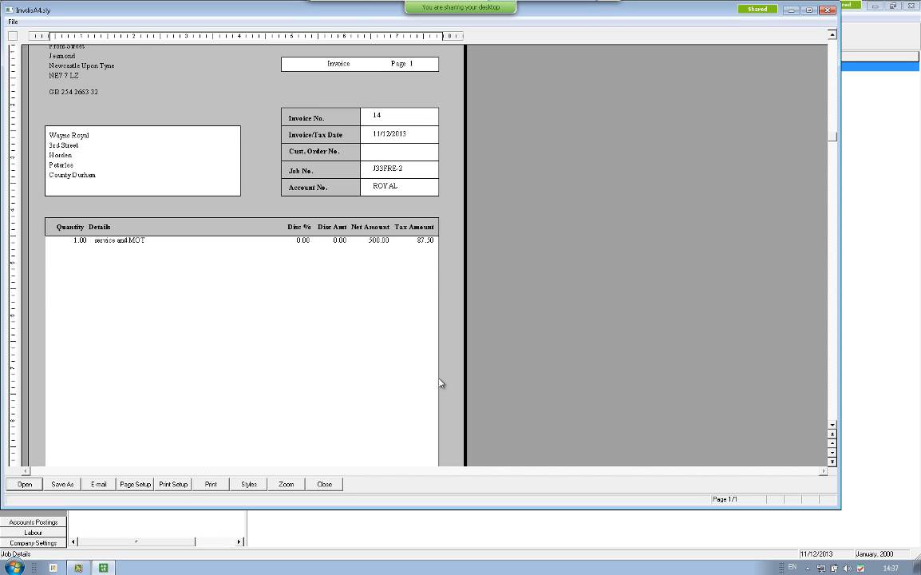
{"action": "scroll", "coordinate": [440, 383], "scroll_direction": "down", "scroll_amount": 6}
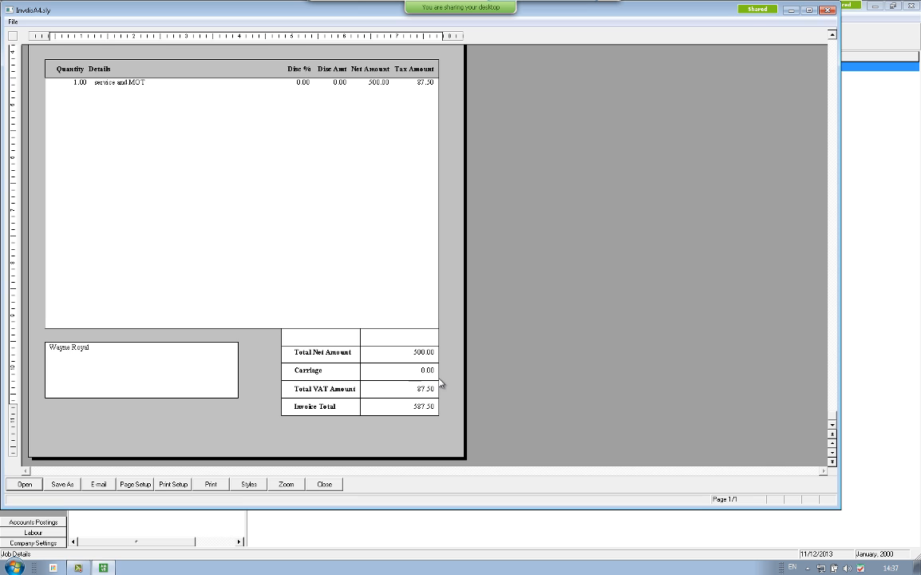
{"action": "left_click", "coordinate": [324, 485]}
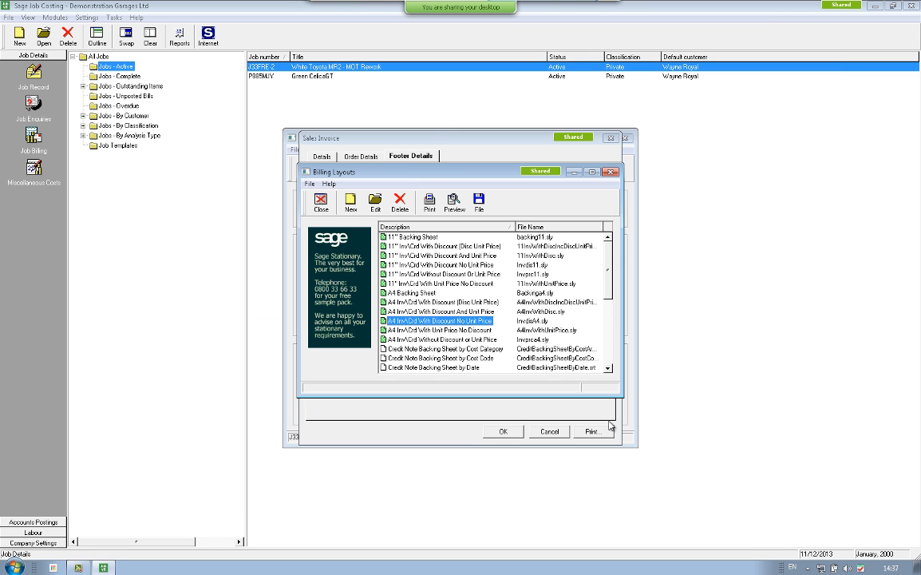
Leave the billing layouts and post the newly saved invoice dated 11/12/2013
{"action": "left_click", "coordinate": [610, 173]}
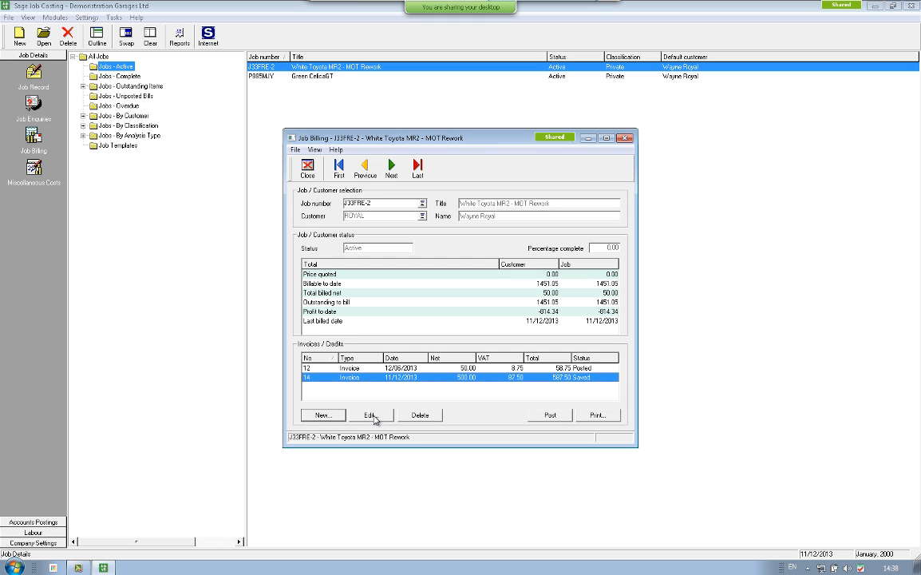
{"action": "left_click", "coordinate": [553, 415]}
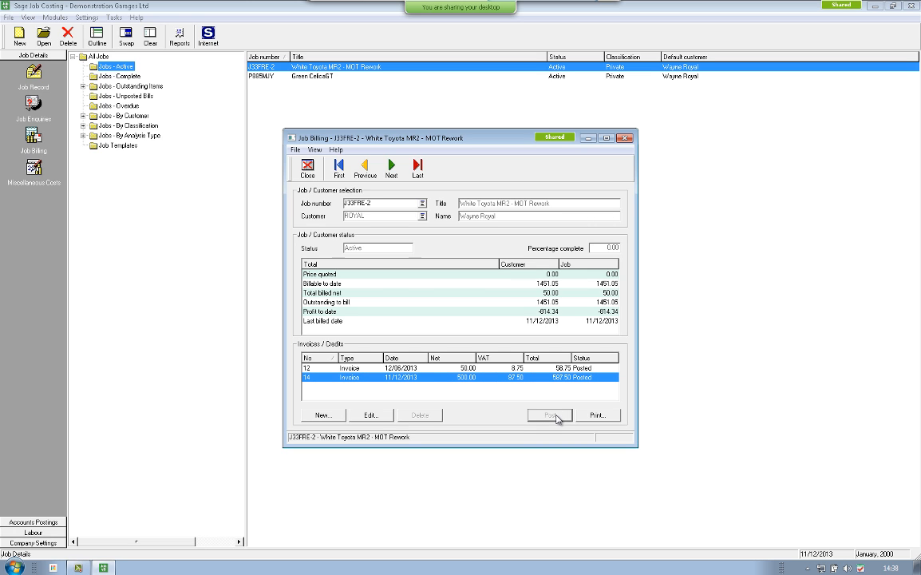
Check the job's updated billing totals, close job billing, and open the reports window
{"action": "left_click", "coordinate": [527, 327]}
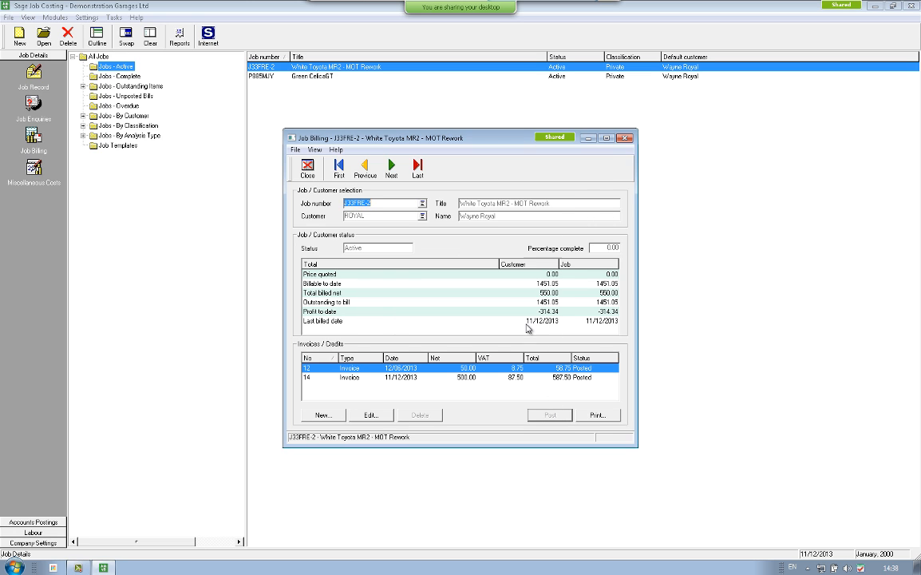
{"action": "left_click", "coordinate": [625, 138]}
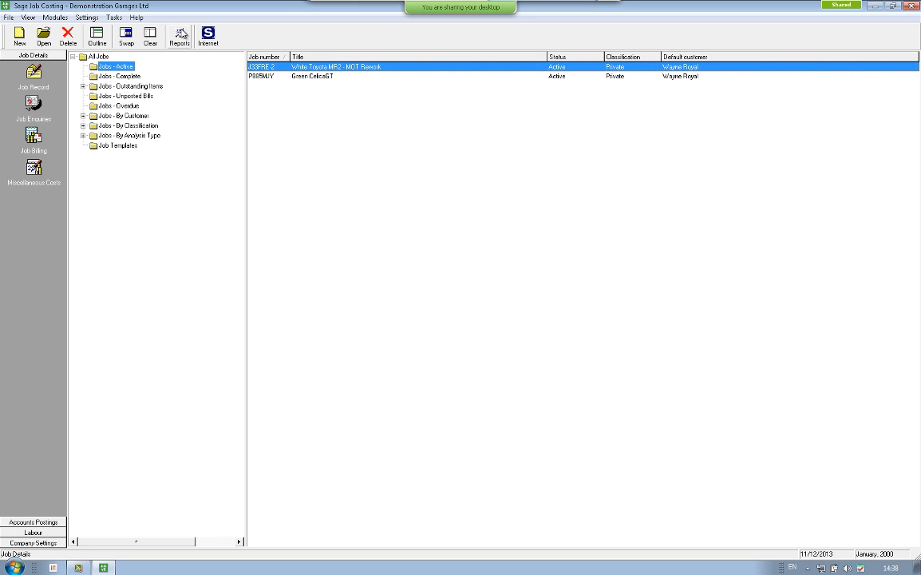
{"action": "left_click", "coordinate": [180, 40]}
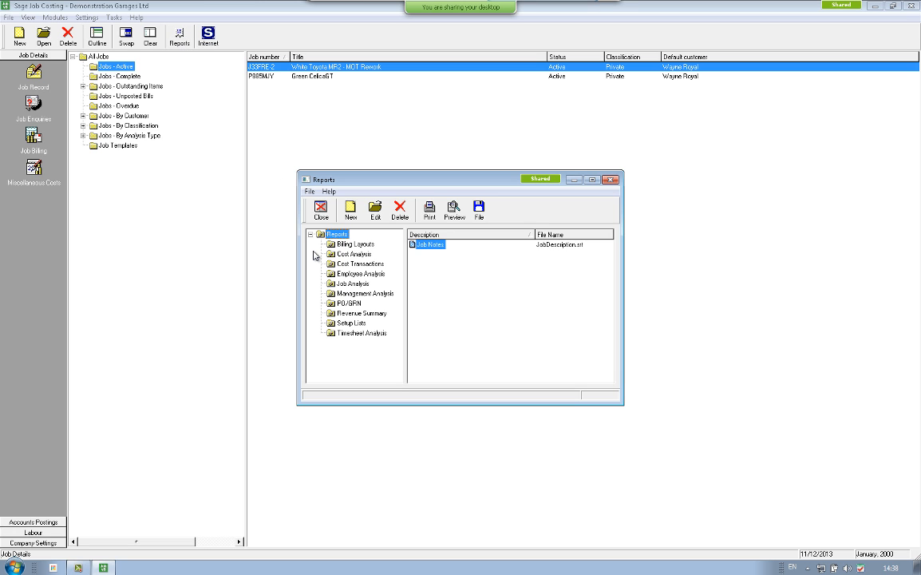
Browse the reports under Billing Layouts, Cost Analysis, Cost Transactions, Employee Analysis and Job Analysis
{"action": "left_click", "coordinate": [355, 244]}
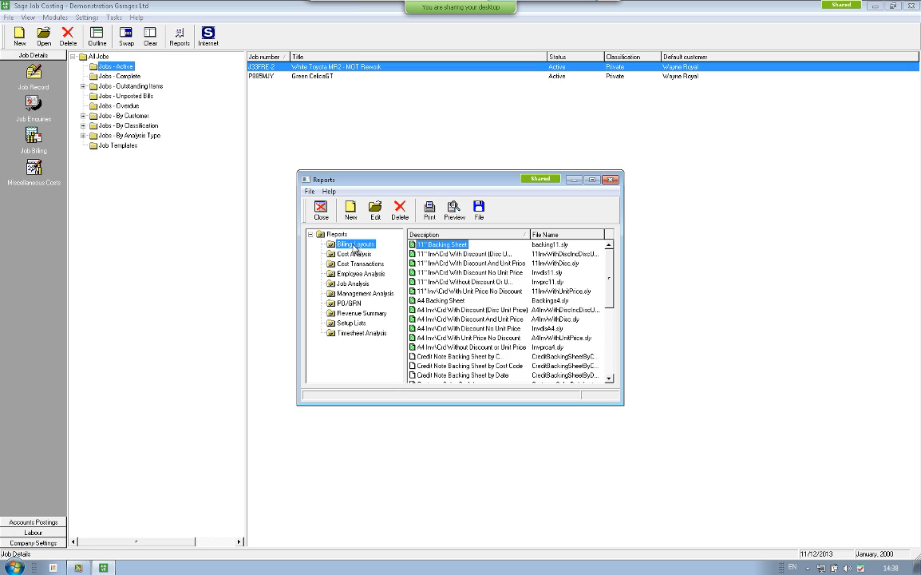
{"action": "left_click", "coordinate": [356, 254]}
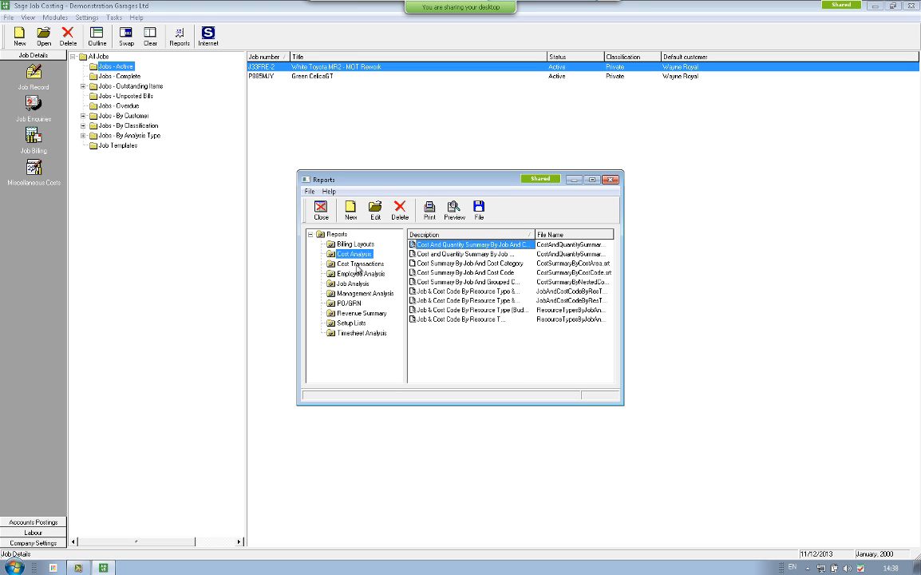
{"action": "left_click", "coordinate": [357, 263]}
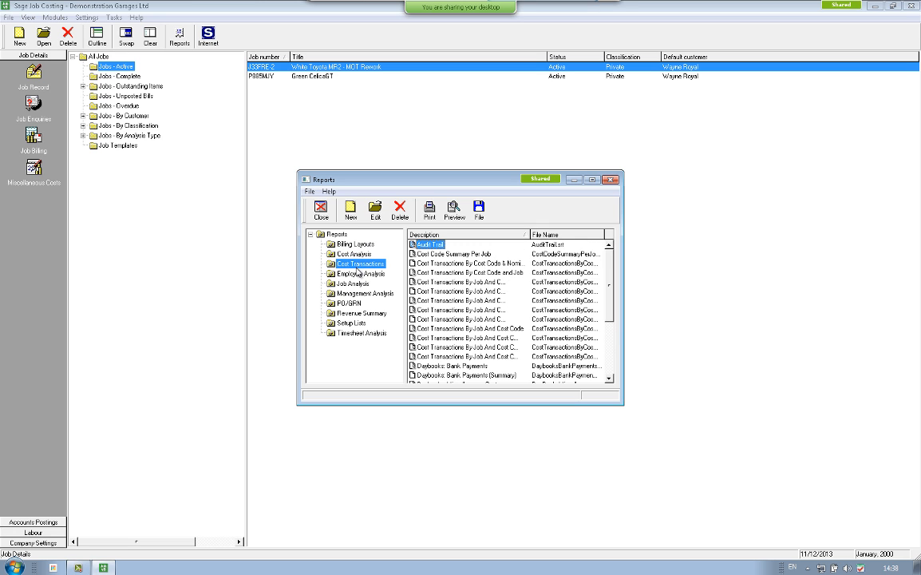
{"action": "left_click", "coordinate": [359, 275]}
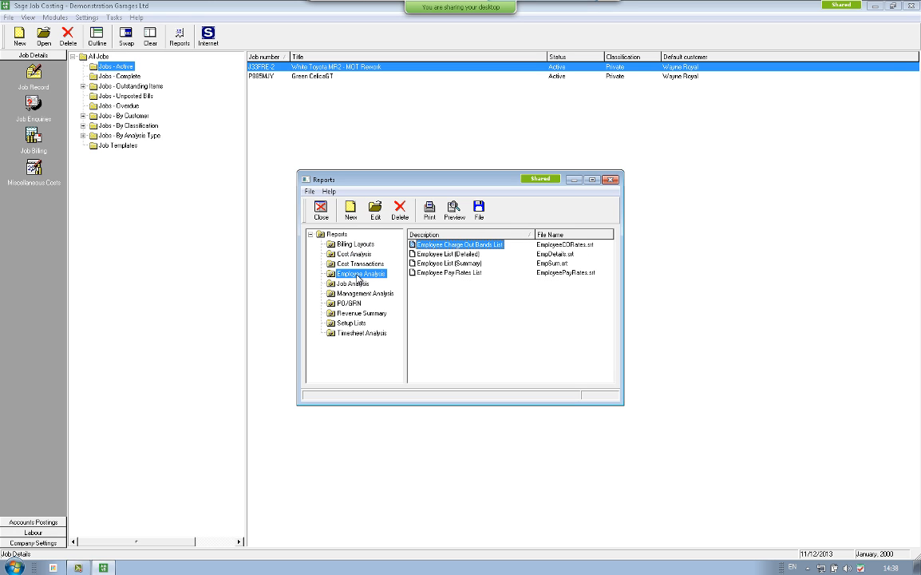
{"action": "left_click", "coordinate": [357, 284]}
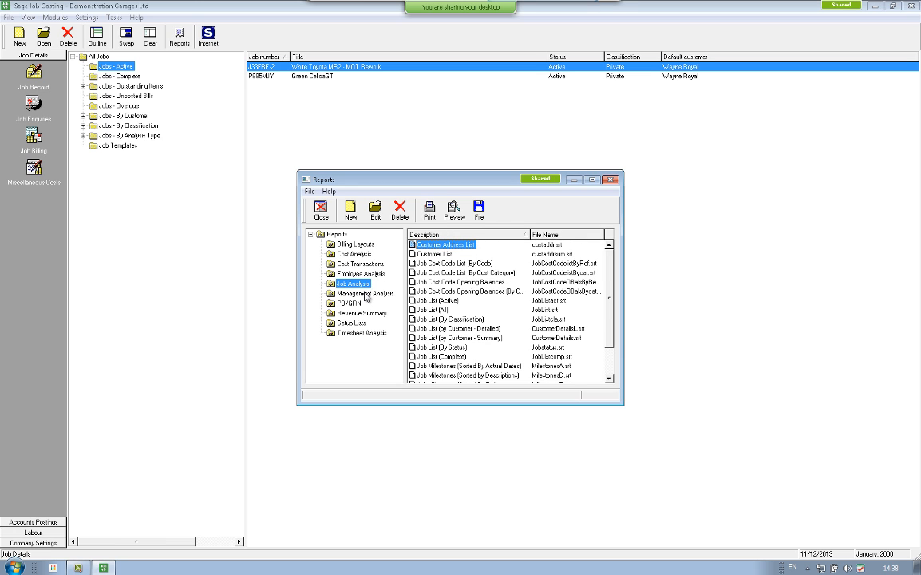
Run the Profitability Report from Management Analysis with unrestricted job, customer and classification criteria, and review its figures
{"action": "left_click", "coordinate": [365, 295]}
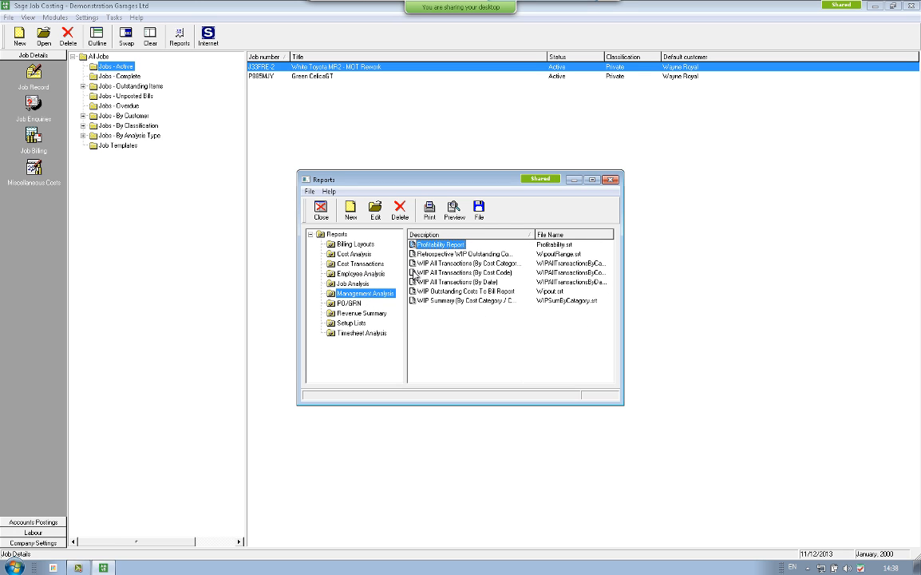
{"action": "left_click", "coordinate": [429, 211]}
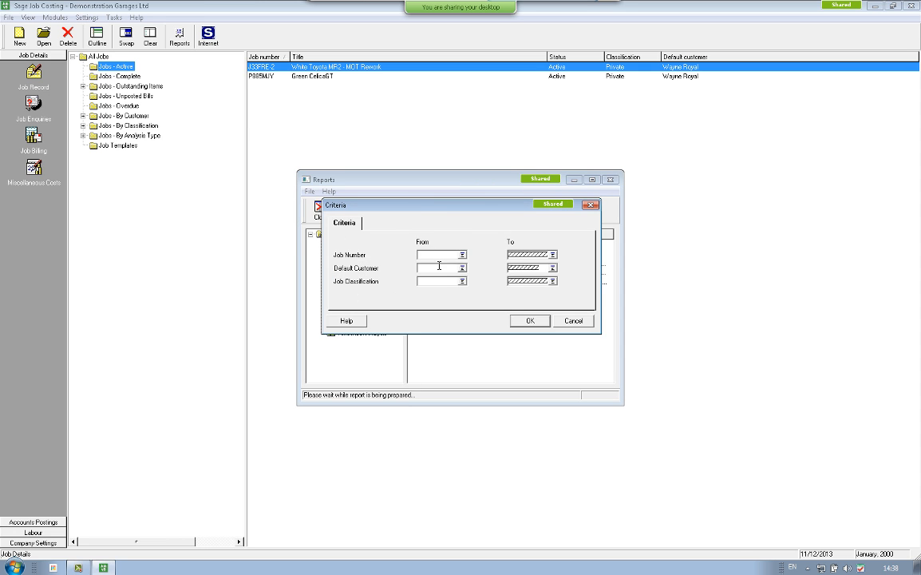
{"action": "left_click", "coordinate": [529, 320]}
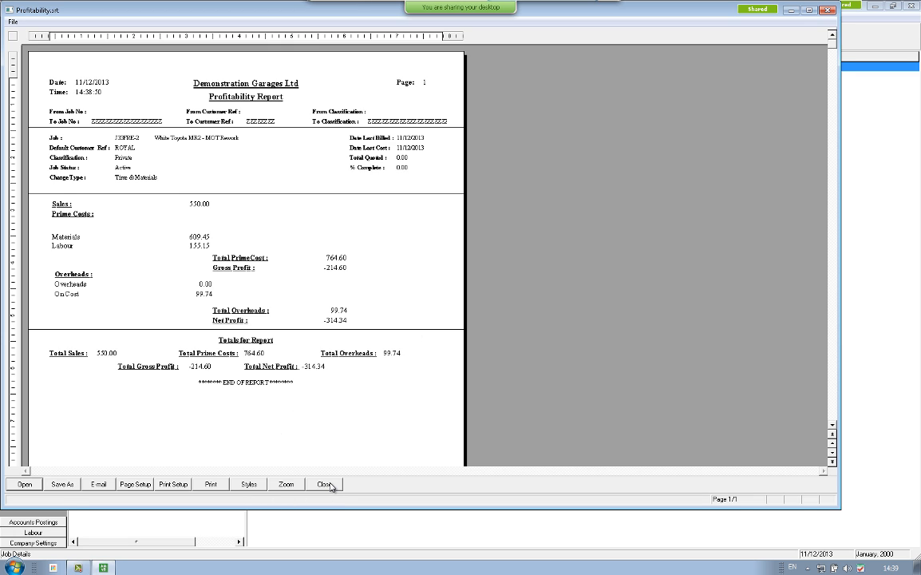
Look at the file formats available for saving the Profitability Report, cancel the save, and close the report
{"action": "left_click", "coordinate": [63, 485]}
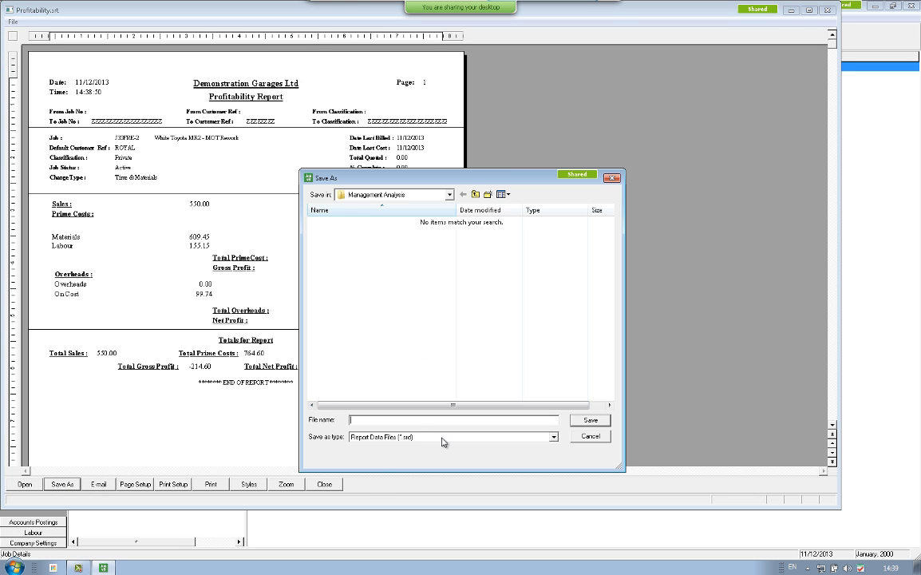
{"action": "left_click", "coordinate": [444, 437]}
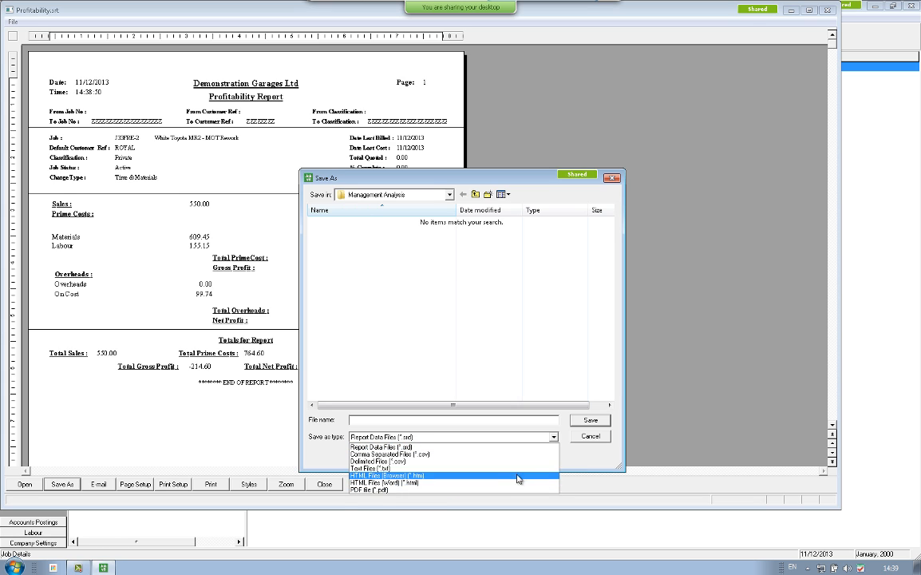
{"action": "left_click", "coordinate": [583, 440]}
{"action": "left_click", "coordinate": [583, 438]}
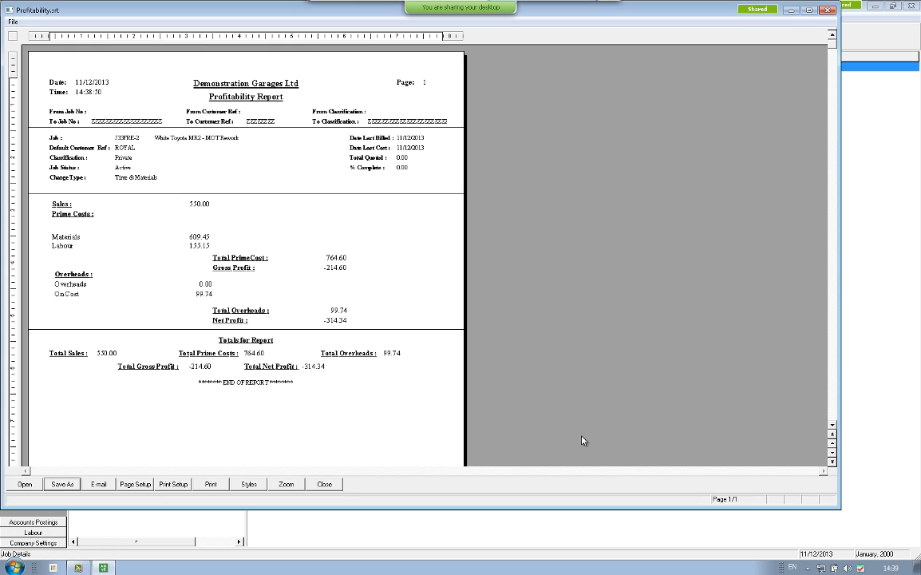
{"action": "left_click", "coordinate": [324, 484]}
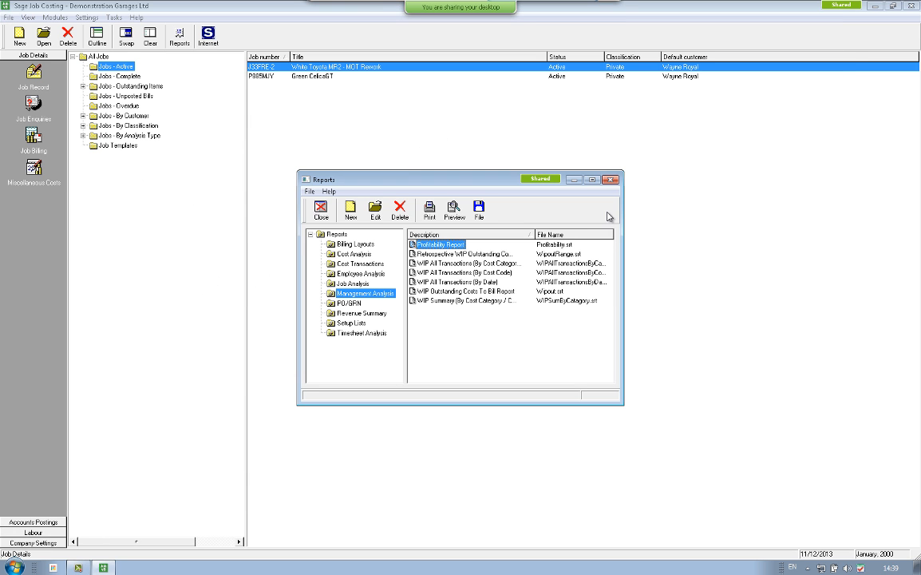
Browse the reports under PO/GRN, Revenue Summary, Setup Lists and Timesheet Analysis
{"action": "left_click", "coordinate": [357, 304]}
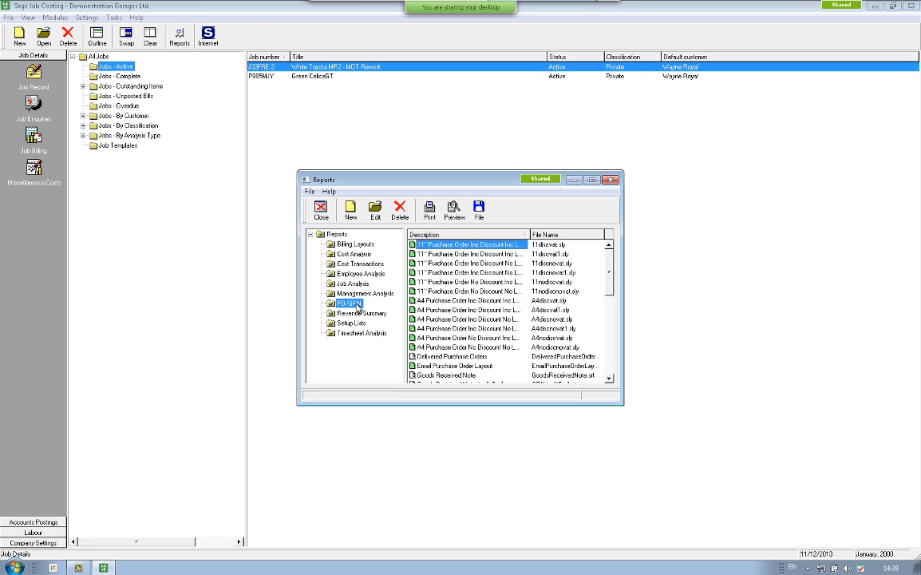
{"action": "left_click", "coordinate": [360, 314]}
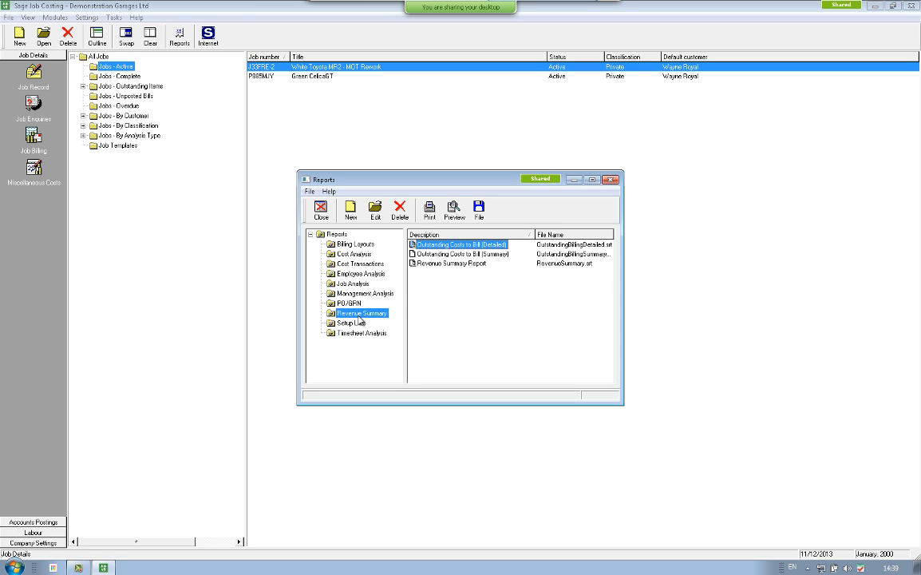
{"action": "left_click", "coordinate": [356, 323]}
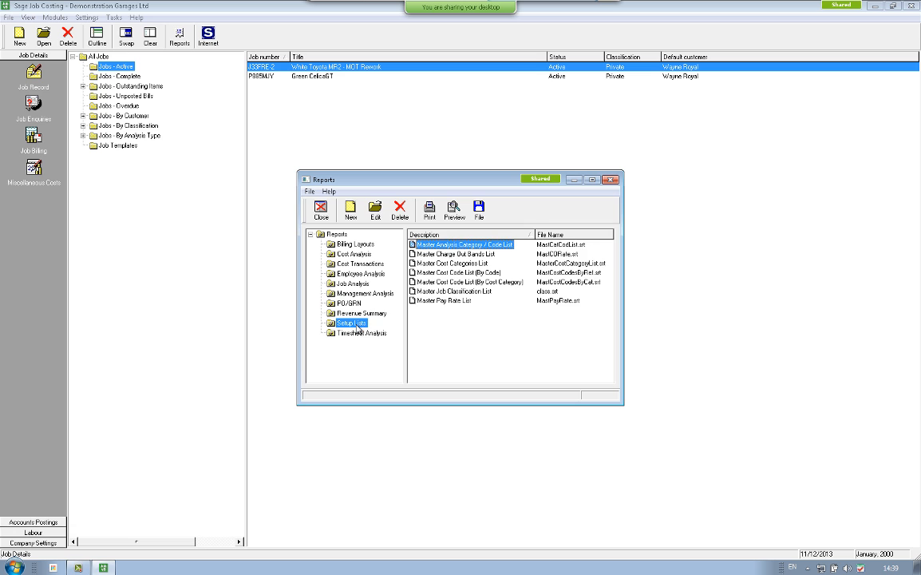
{"action": "left_click", "coordinate": [357, 333]}
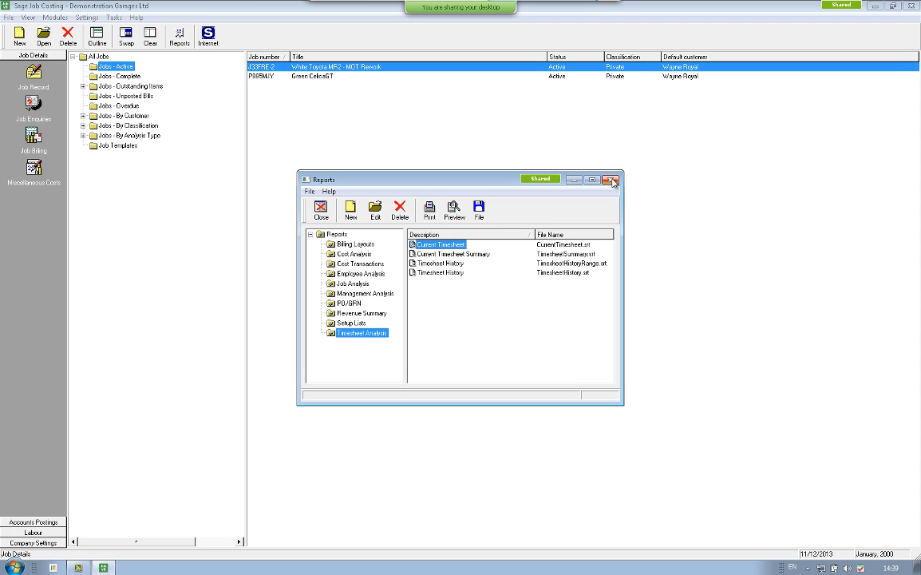
View the Current Timesheet report's layout in Report Designer, then close the designer and the reports window
{"action": "left_click", "coordinate": [375, 210]}
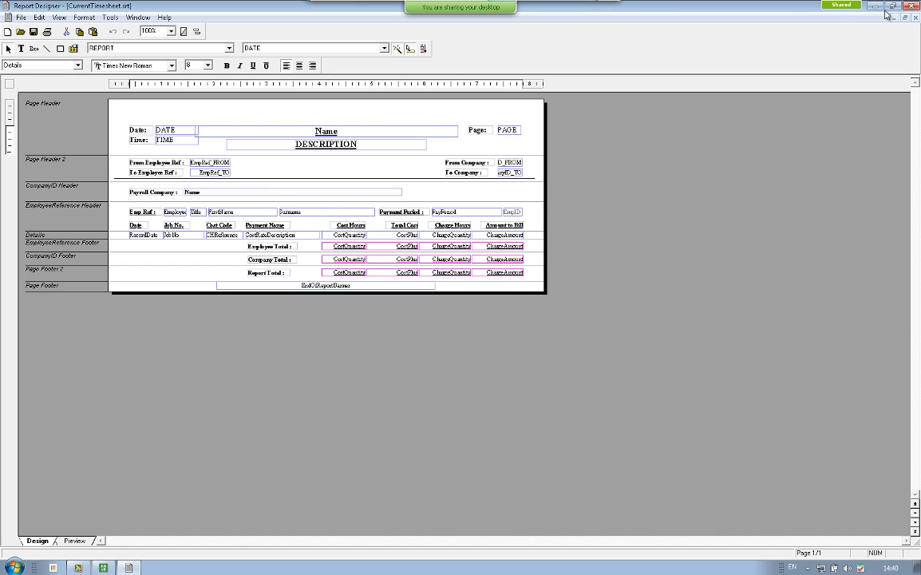
{"action": "left_click", "coordinate": [913, 7]}
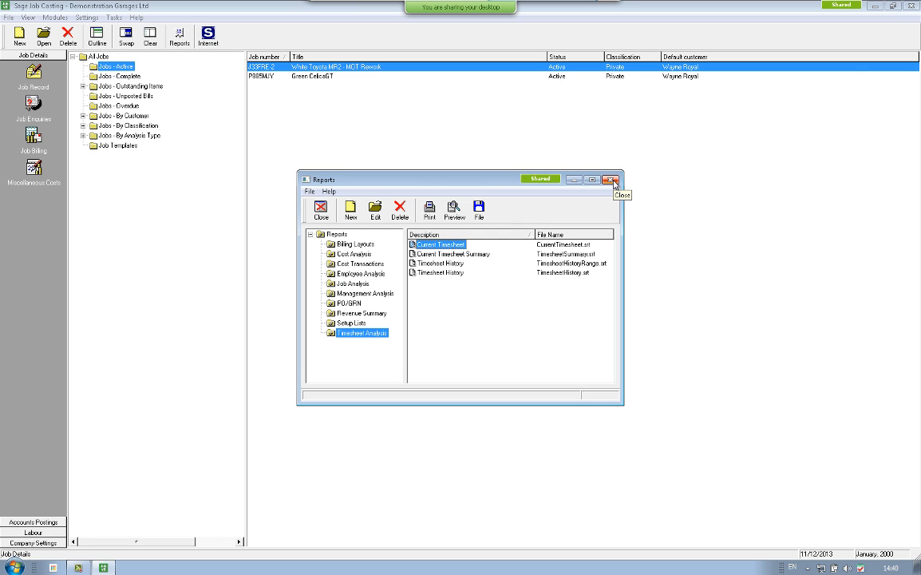
{"action": "left_click", "coordinate": [611, 180]}
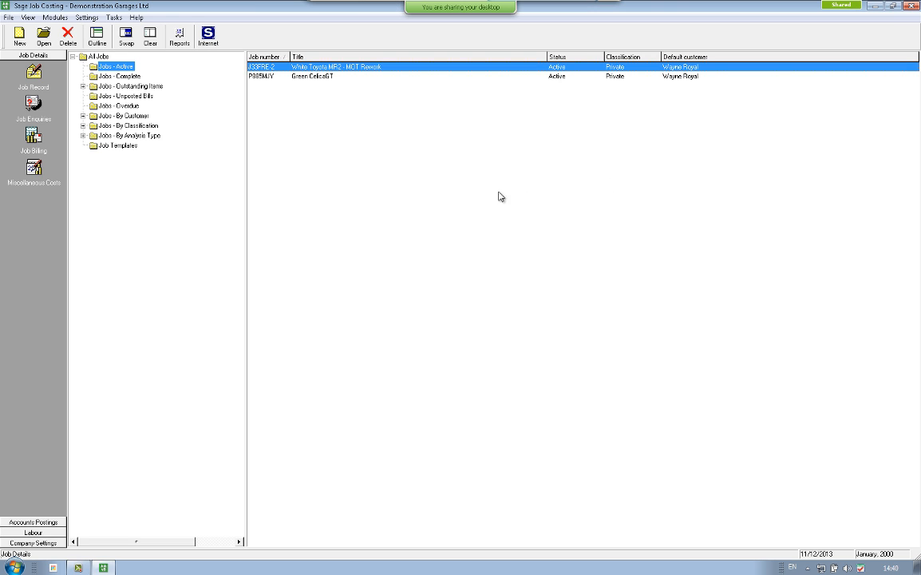
{"action": "left_click", "coordinate": [300, 119]}
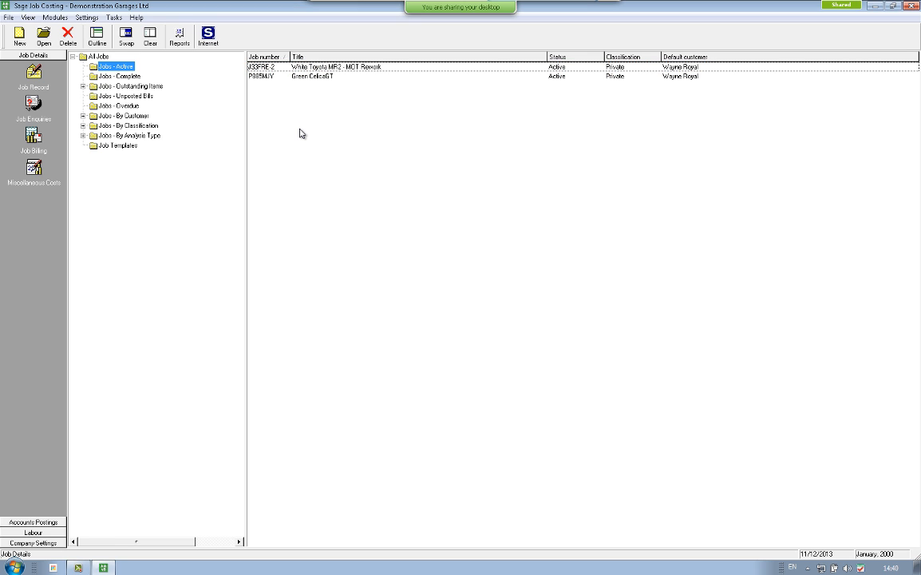